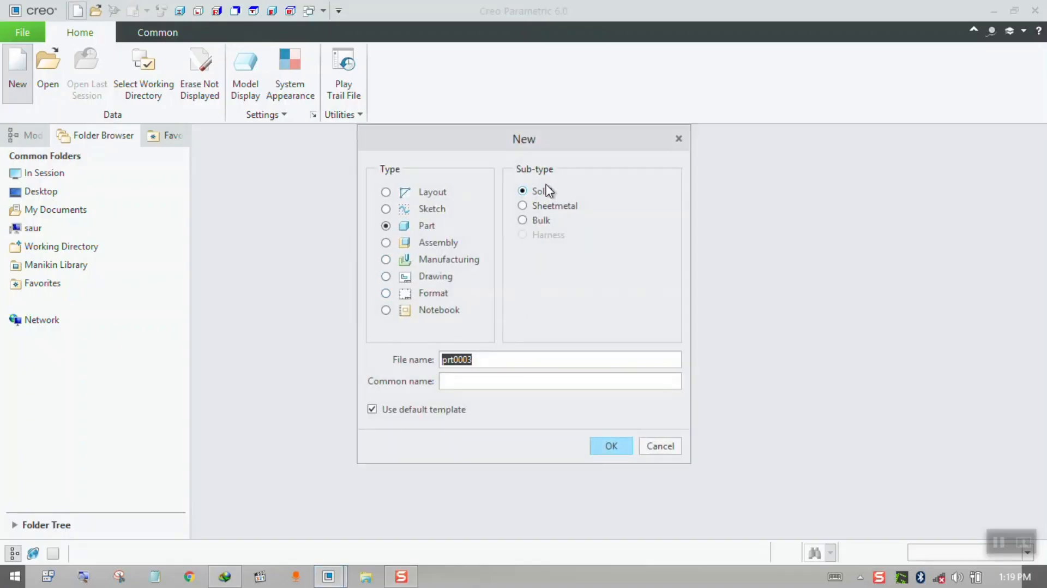
# - Create a new solid part with the default template and start a sketch on the TOP plane
pyautogui.click(611, 446)
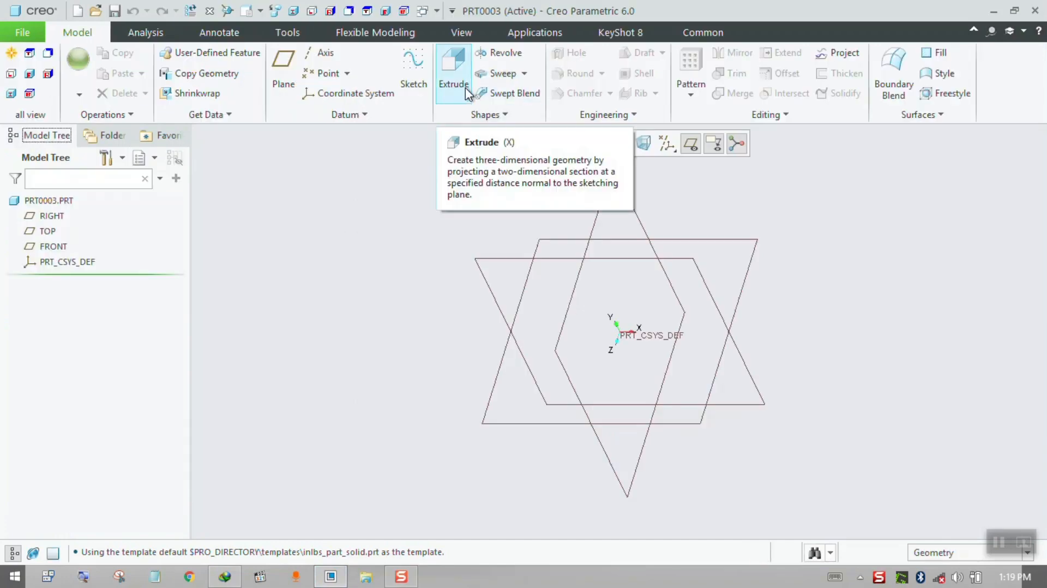
pyautogui.click(428, 82)
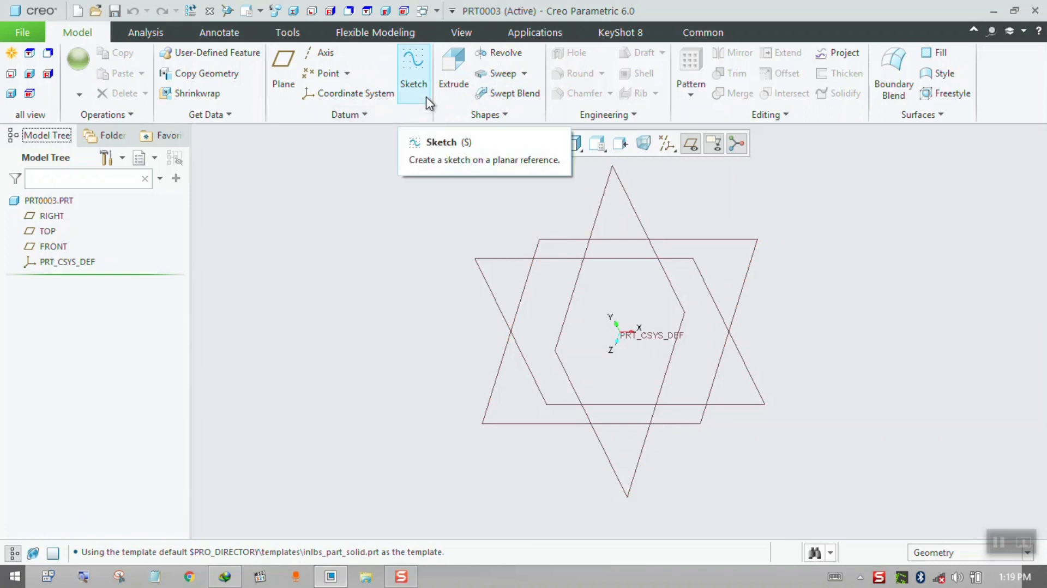
pyautogui.click(543, 242)
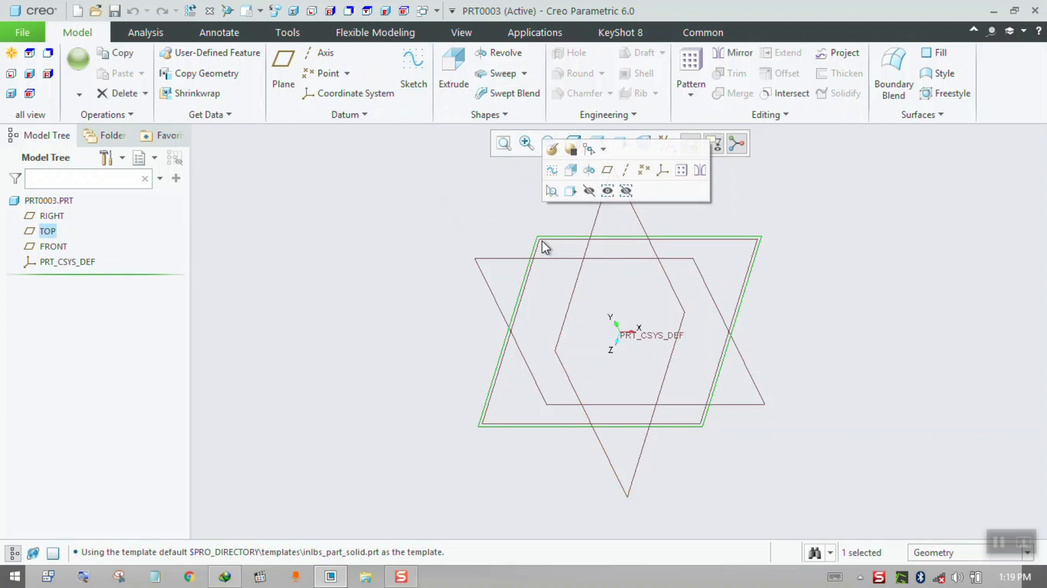
pyautogui.click(410, 86)
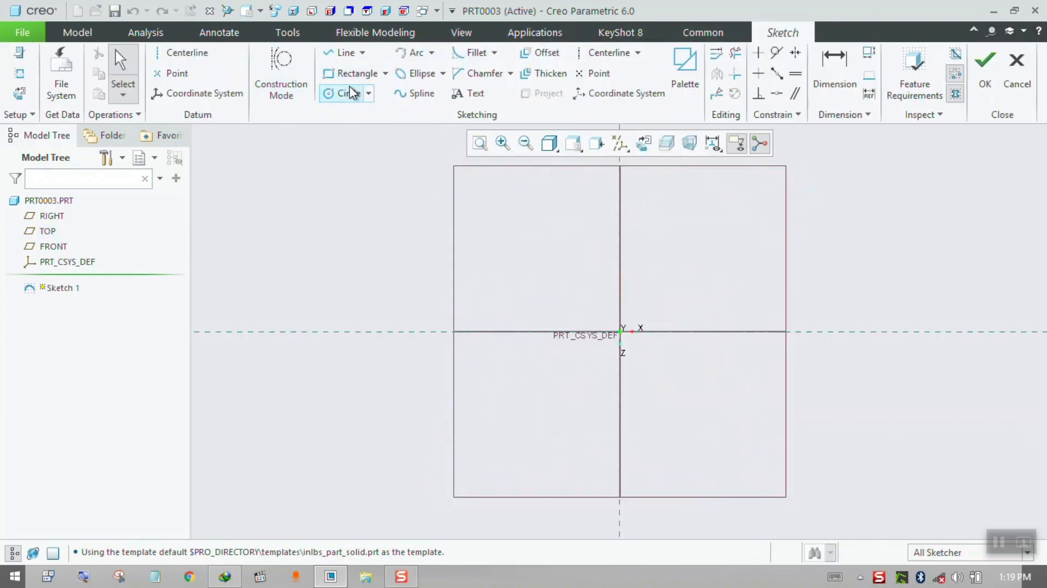
# - Sketch a corner rectangle from the origin into the +X, −Z quadrant and finish the sketch
pyautogui.click(345, 77)
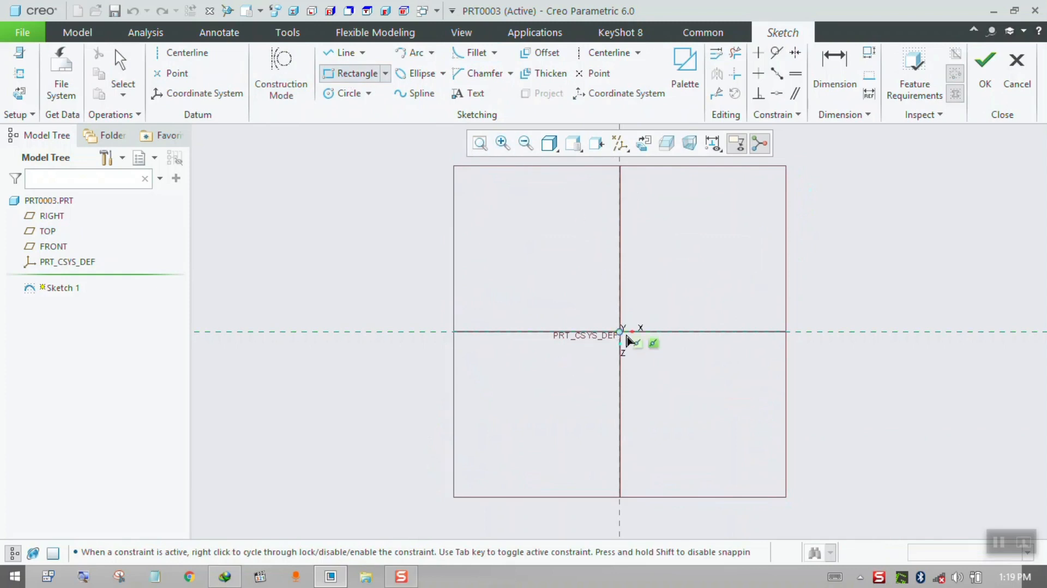
pyautogui.click(766, 264)
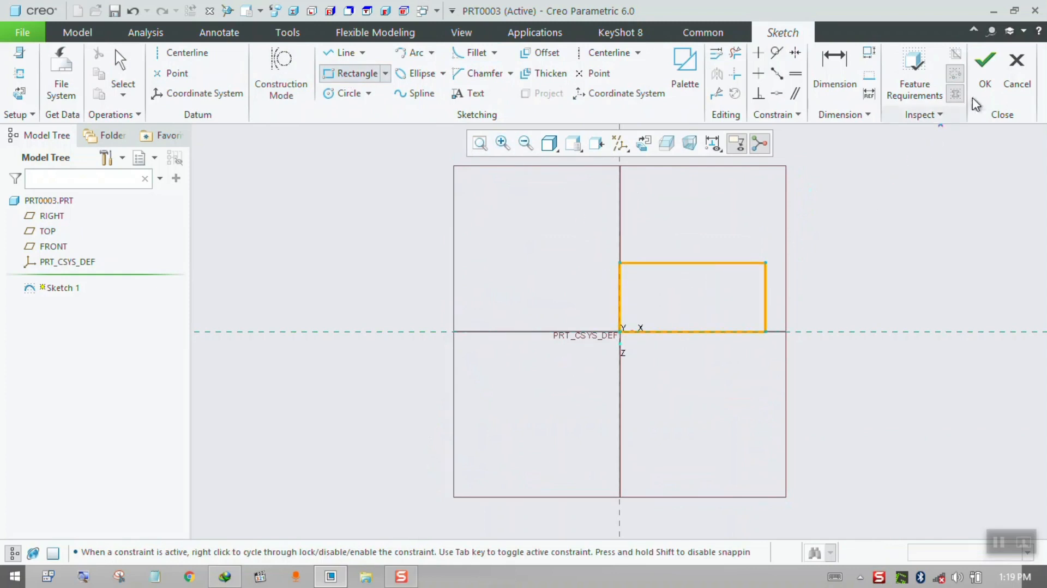
pyautogui.click(983, 61)
# - Start a solid extrusion of the rectangle sketch
pyautogui.moveTo(647, 441); pyautogui.dragTo(649, 386, button='middle')
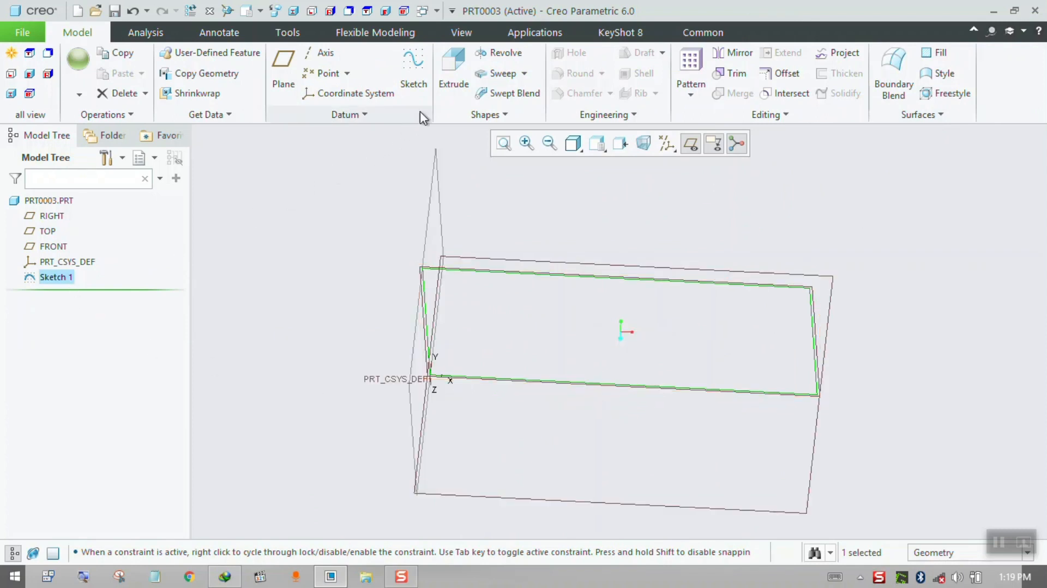
pyautogui.click(454, 86)
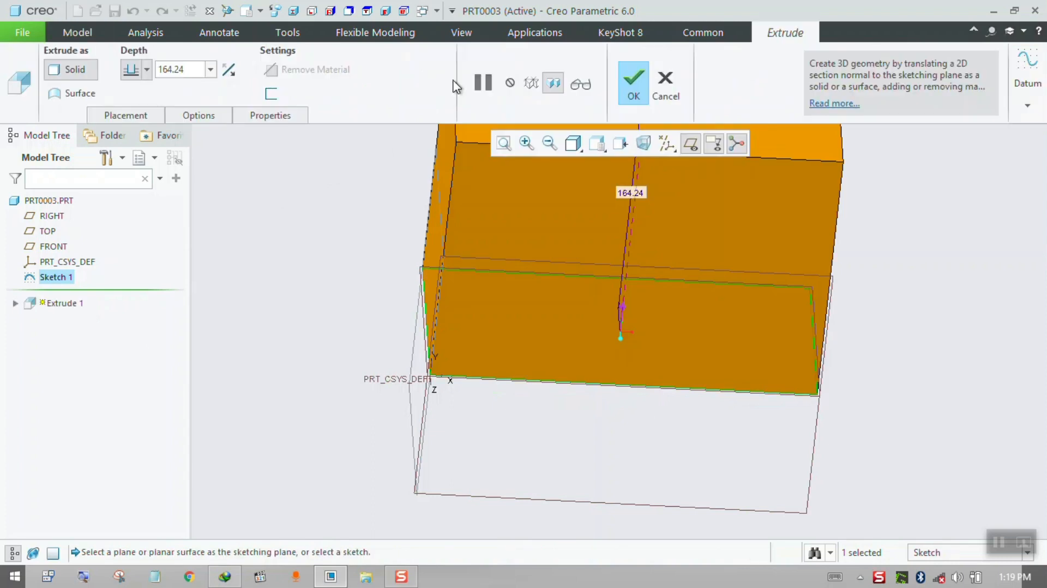
pyautogui.scroll(4, 452, 377)
pyautogui.moveTo(490, 397); pyautogui.dragTo(596, 401, button='middle')
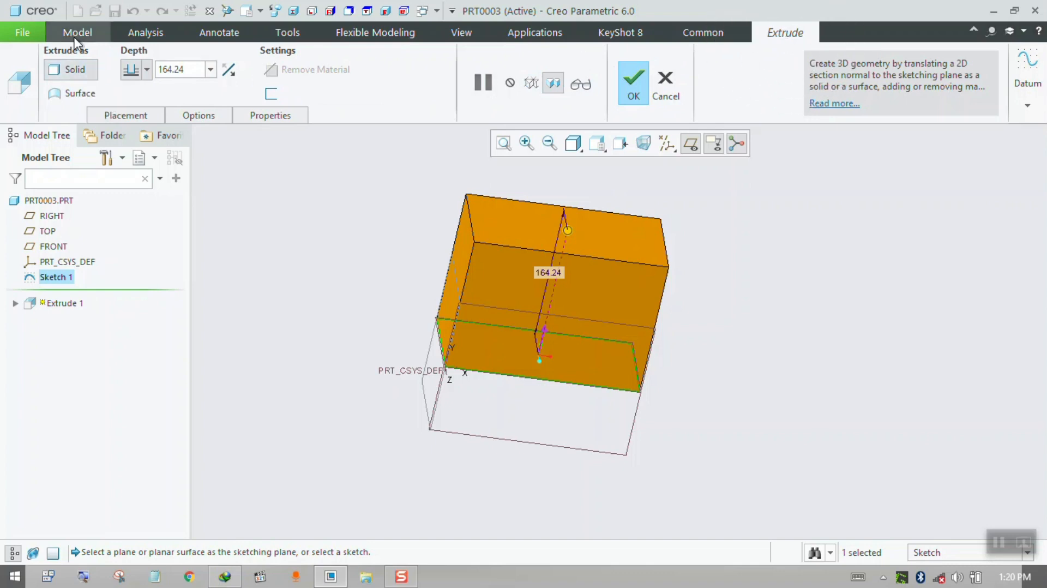
pyautogui.click(101, 35)
pyautogui.click(795, 34)
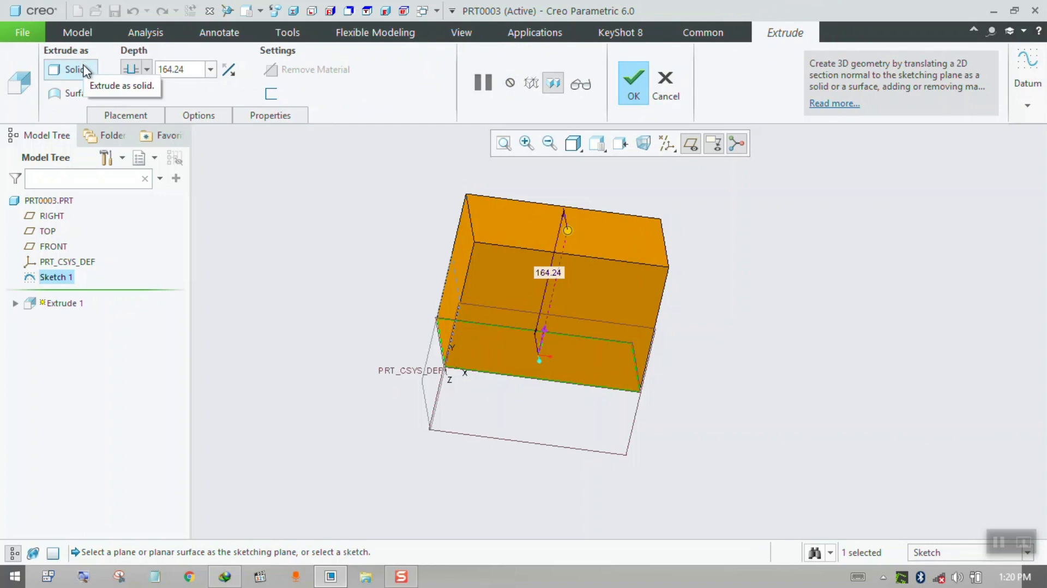
pyautogui.press('ctrl')
pyautogui.press('ctrl')
pyautogui.press('ctrl')
pyautogui.press('ctrl')
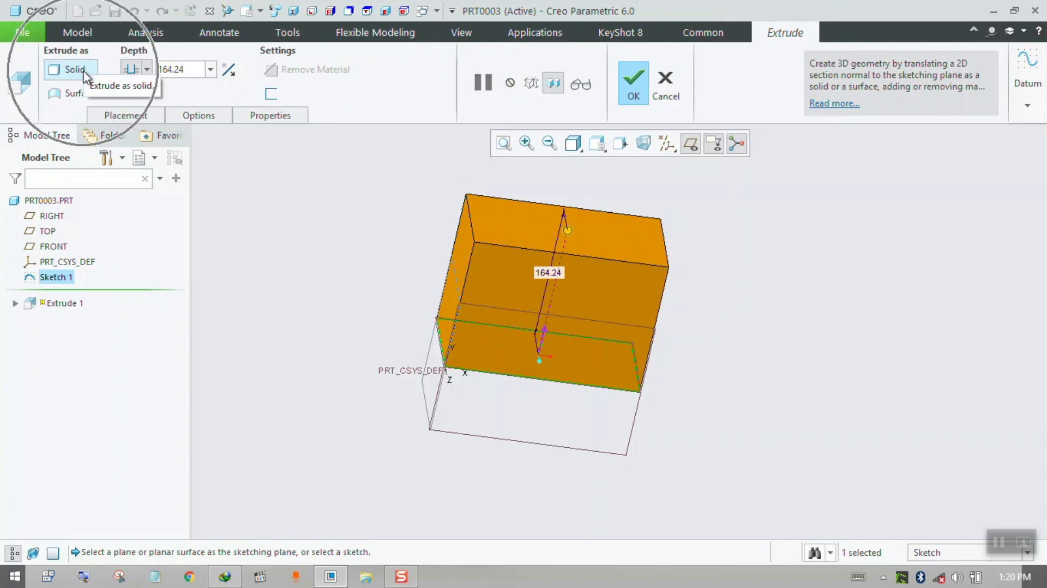
pyautogui.press('ctrl')
pyautogui.press('ctrl')
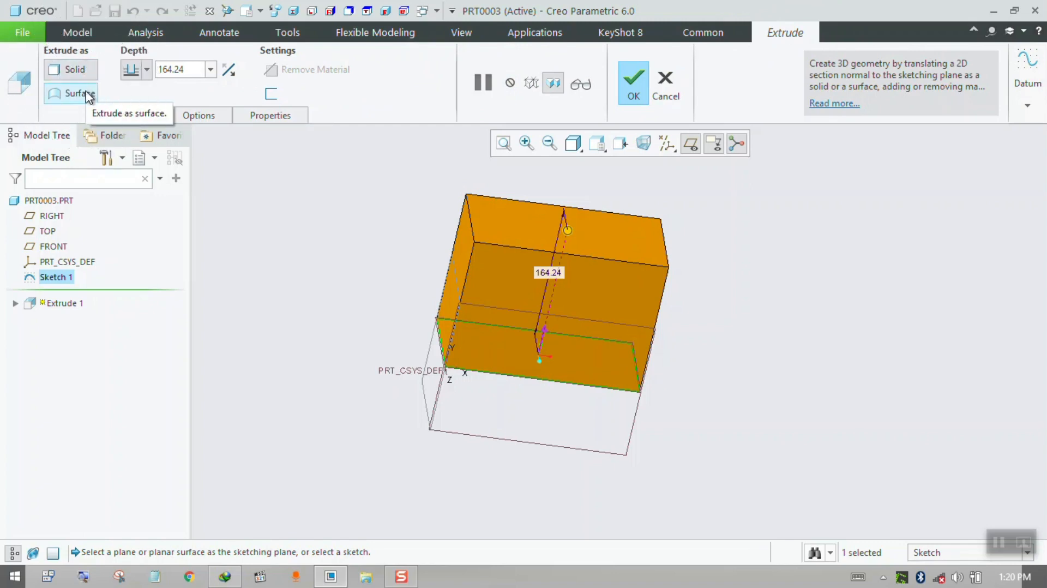
pyautogui.press('ctrl')
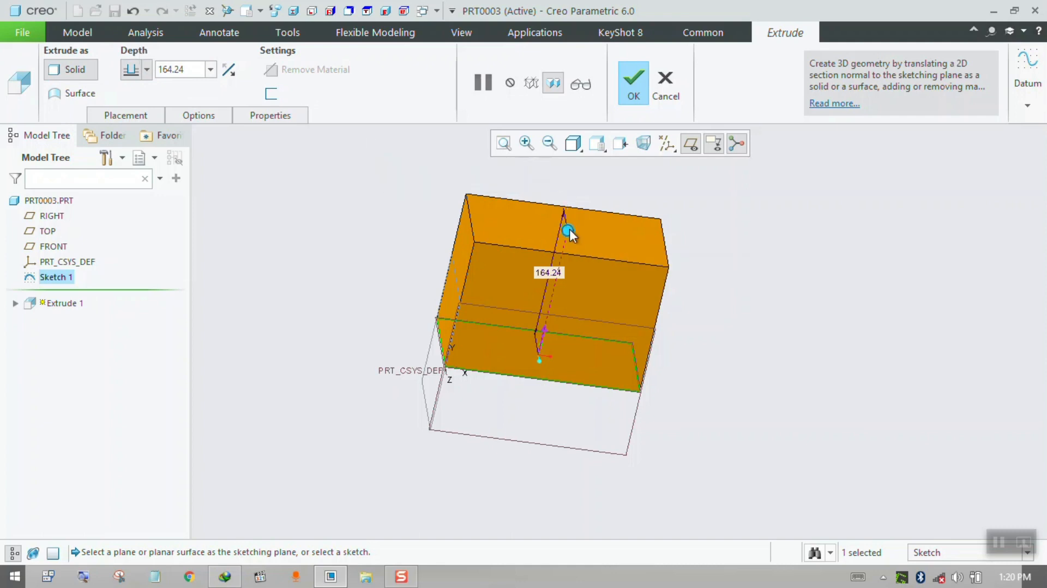
# - Reduce the extrusion depth to about 147.41, then flip its direction to the opposite side and back
pyautogui.moveTo(568, 230)
pyautogui.mouseDown()
pyautogui.moveTo(565, 254)
pyautogui.moveTo(563, 242)
pyautogui.mouseUp()
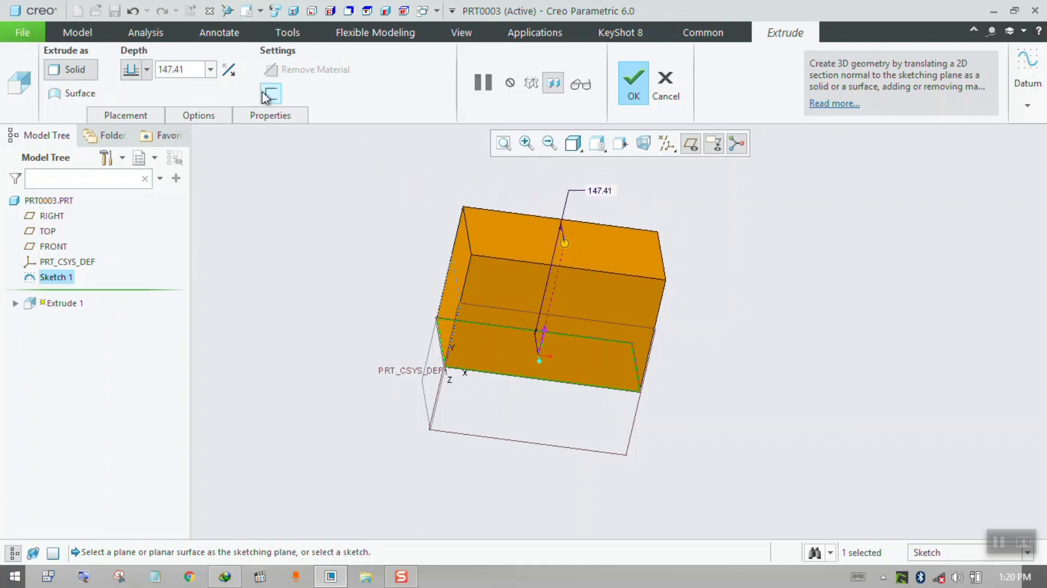
pyautogui.press('ctrl')
pyautogui.press('ctrl')
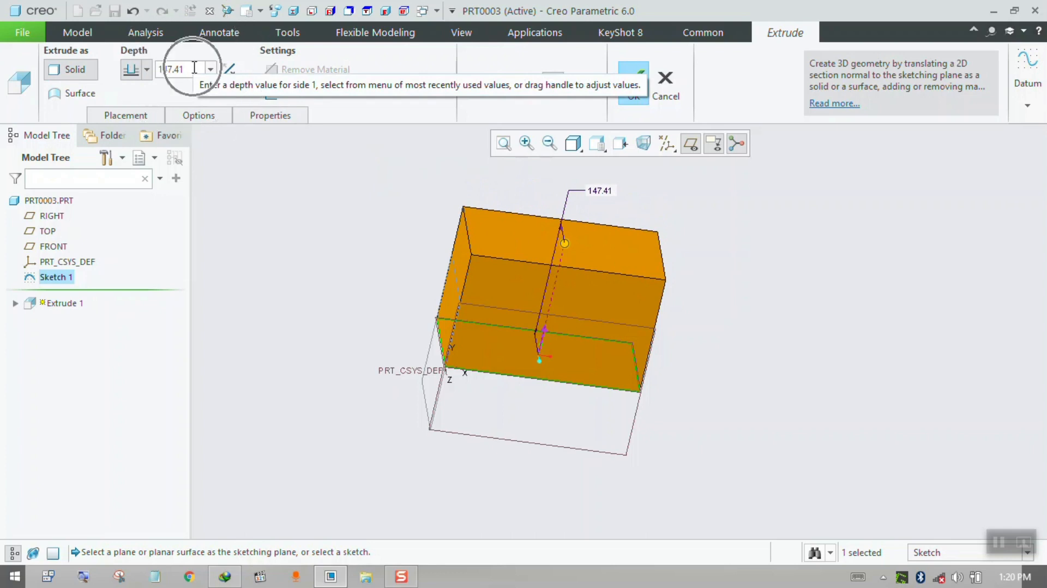
pyautogui.press('ctrl')
pyautogui.press('ctrl')
pyautogui.press('ctrl')
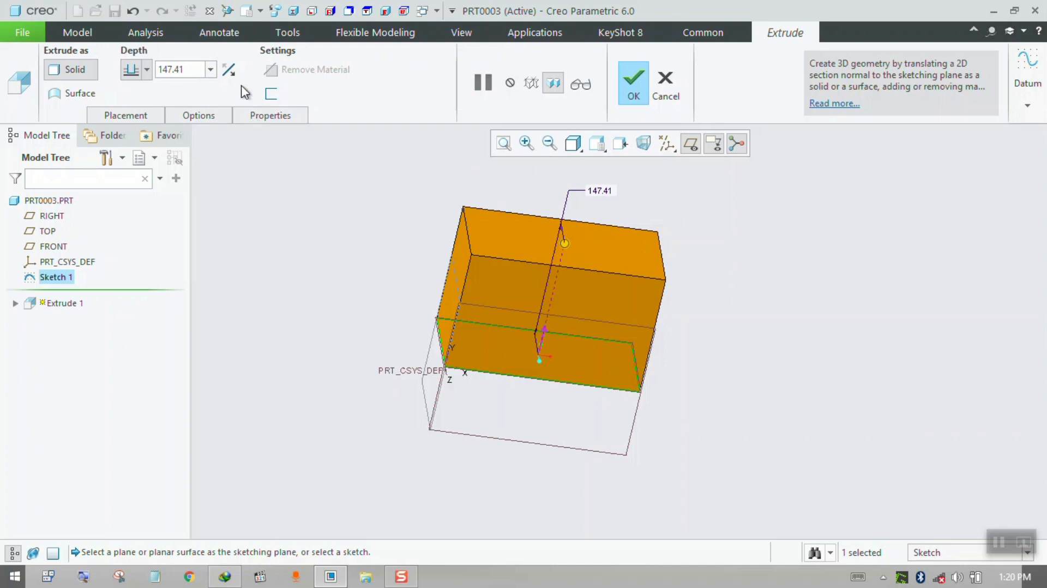
pyautogui.click(228, 70)
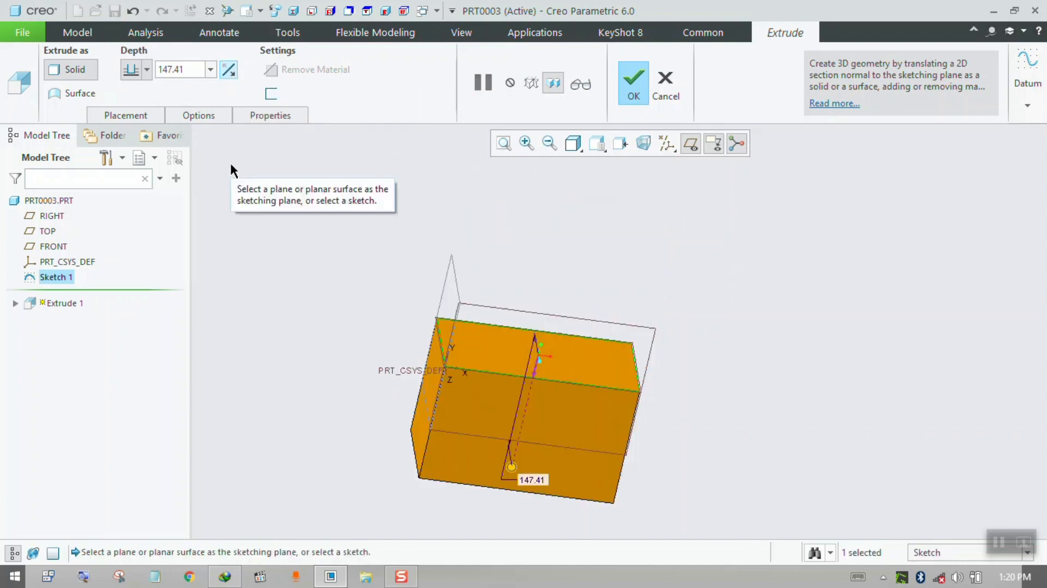
pyautogui.click(234, 74)
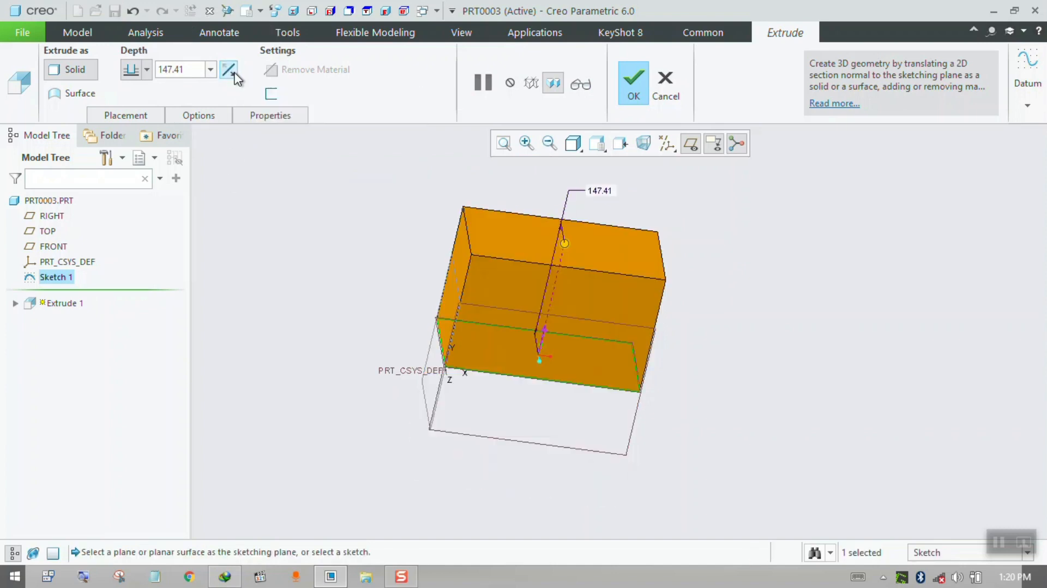
pyautogui.press('ctrl')
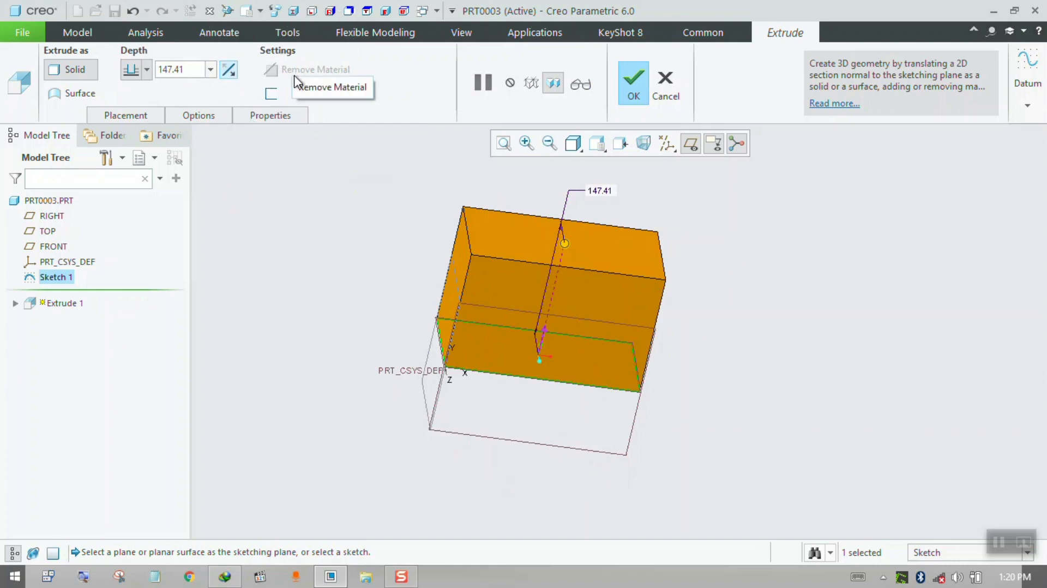
pyautogui.press('ctrl')
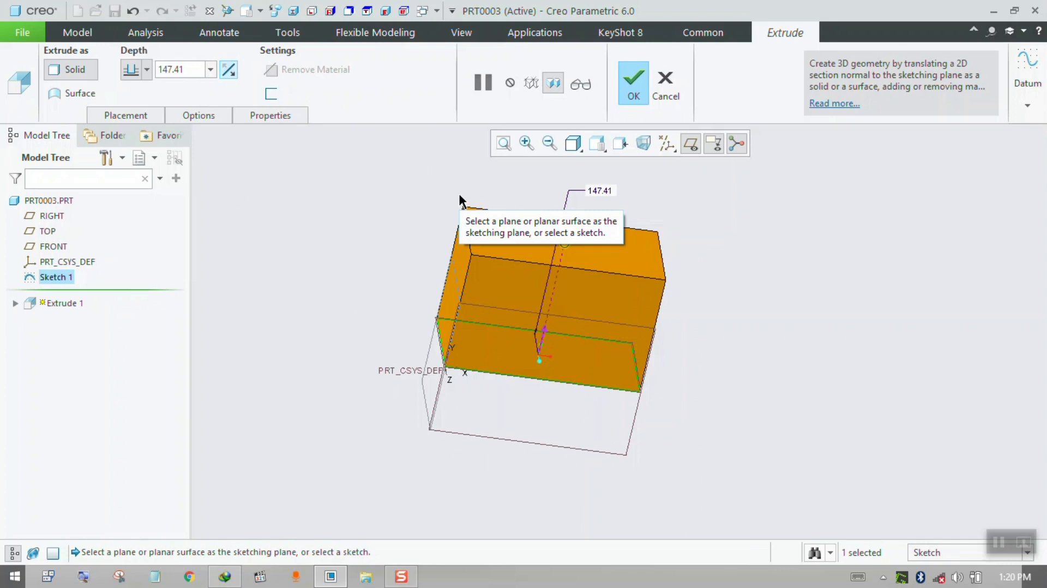
pyautogui.press('ctrl')
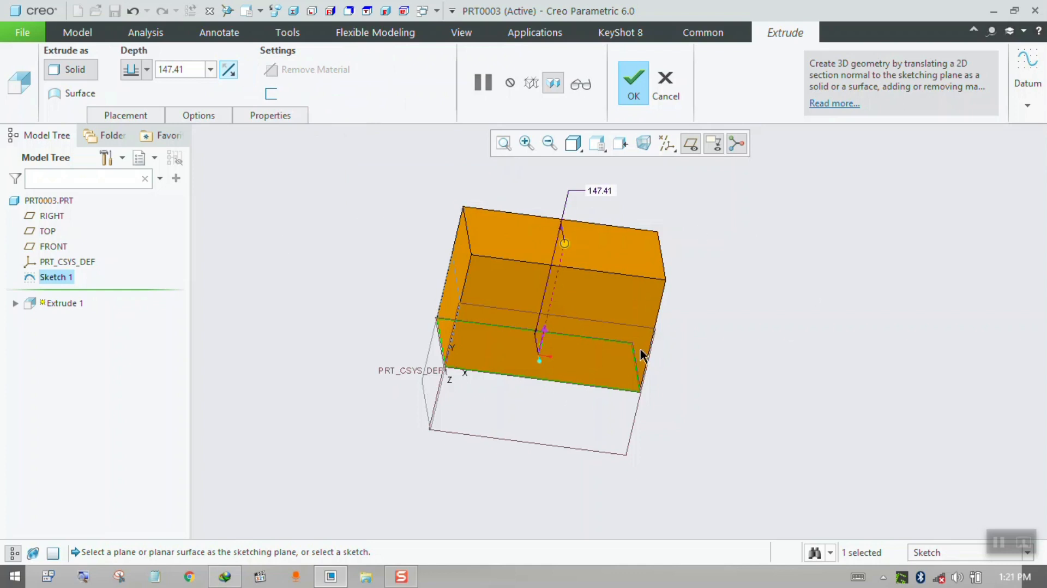
pyautogui.press('ctrl')
pyautogui.press('ctrl')
# - Add a Blind depth of about 57.06 on side 2 and change the side 1 depth to about 162.69
pyautogui.click(126, 115)
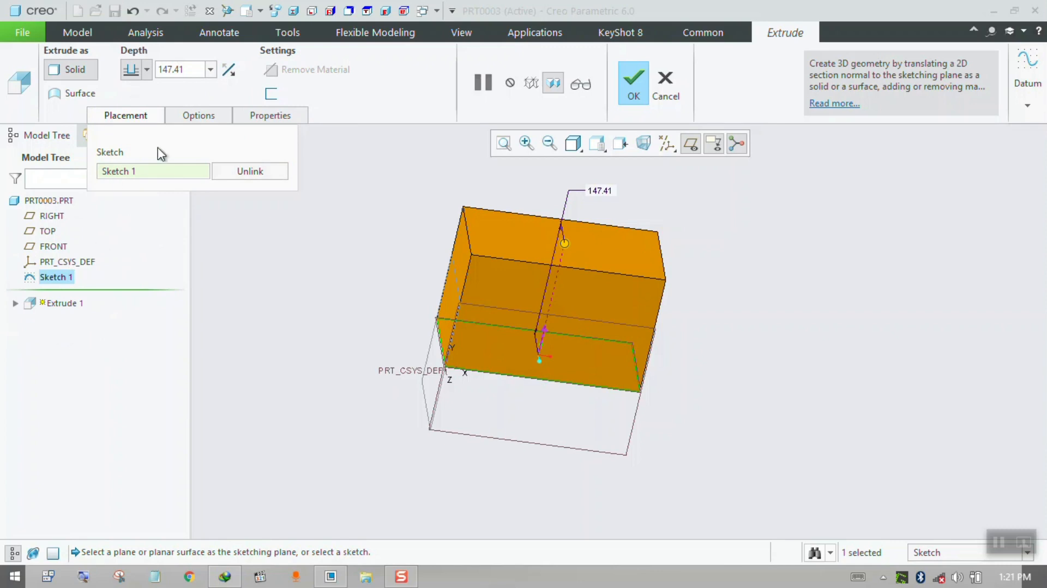
pyautogui.click(192, 118)
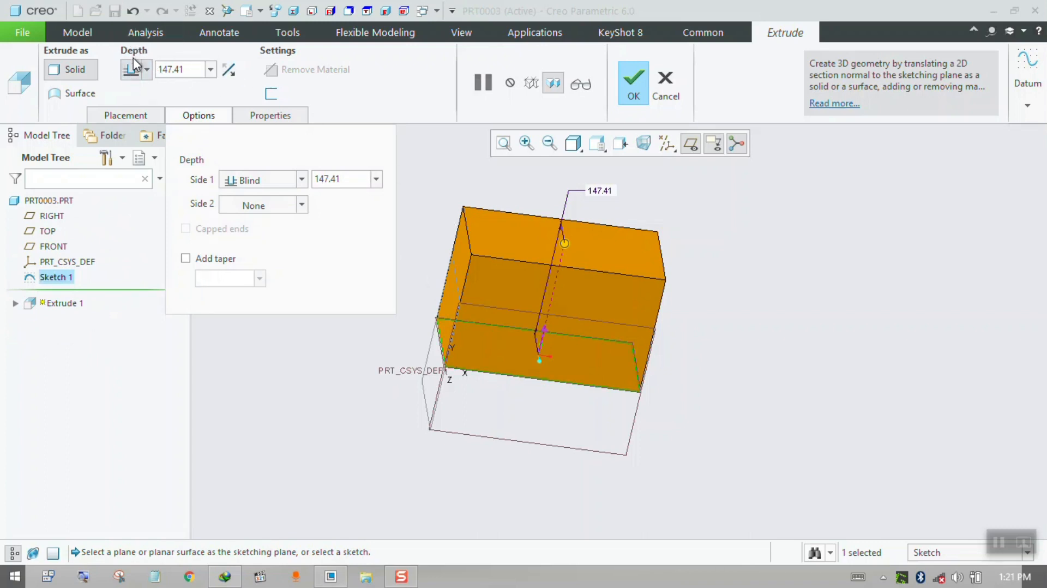
pyautogui.click(250, 207)
pyautogui.click(281, 210)
pyautogui.click(260, 219)
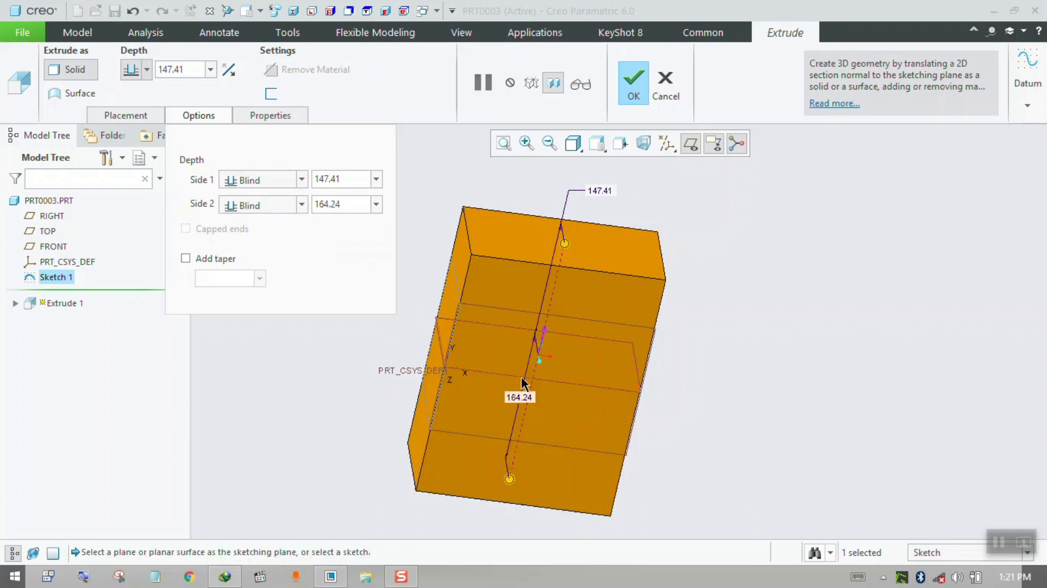
pyautogui.moveTo(510, 481); pyautogui.dragTo(516, 395)
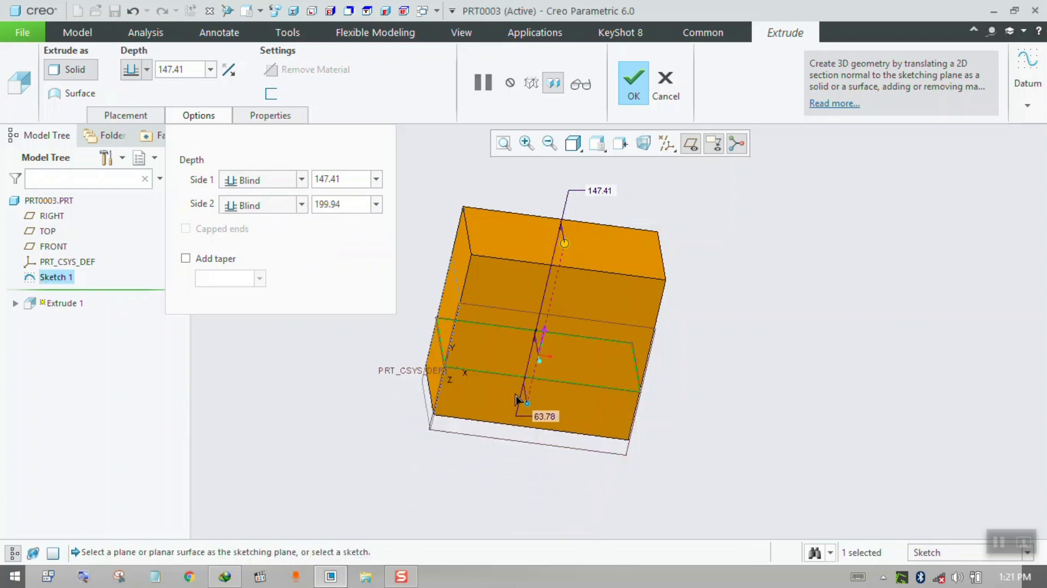
pyautogui.moveTo(564, 248)
pyautogui.mouseDown()
pyautogui.moveTo(577, 191)
pyautogui.moveTo(567, 234)
pyautogui.mouseUp()
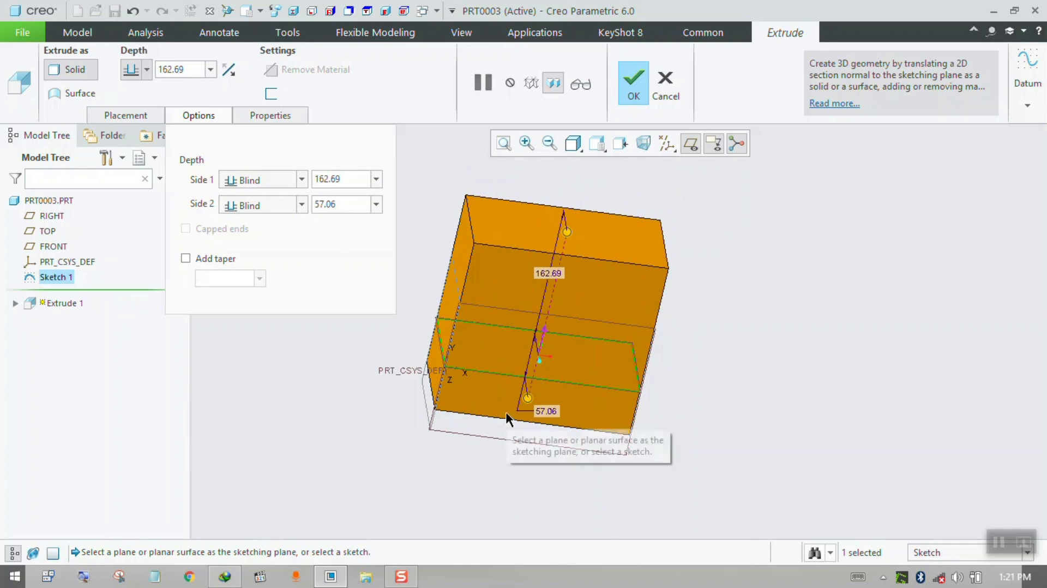
# - Rename the extrude feature as block and complete the extrusion
pyautogui.click(247, 119)
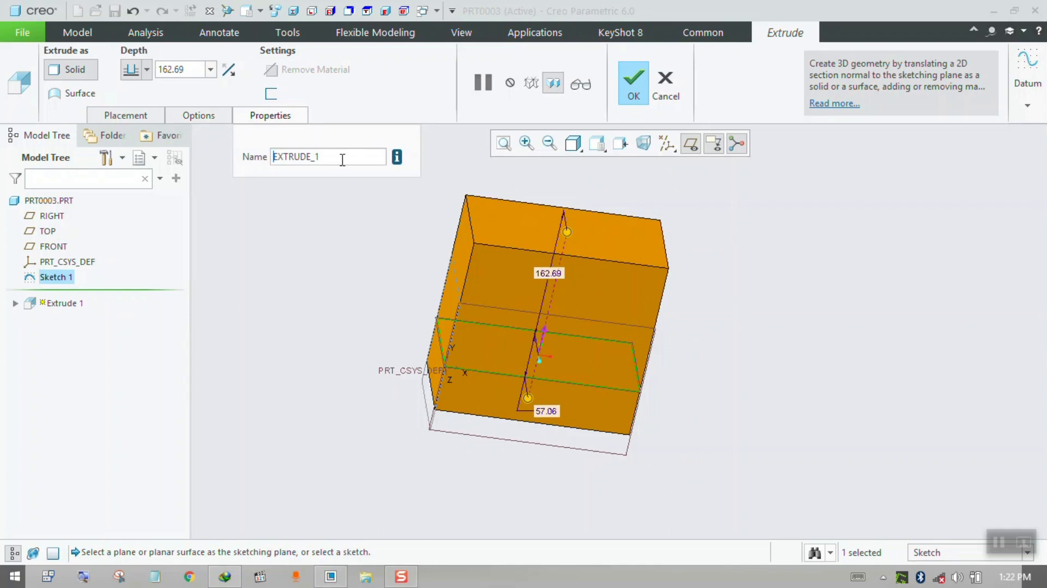
pyautogui.moveTo(316, 158); pyautogui.dragTo(273, 159)
pyautogui.write('blo')
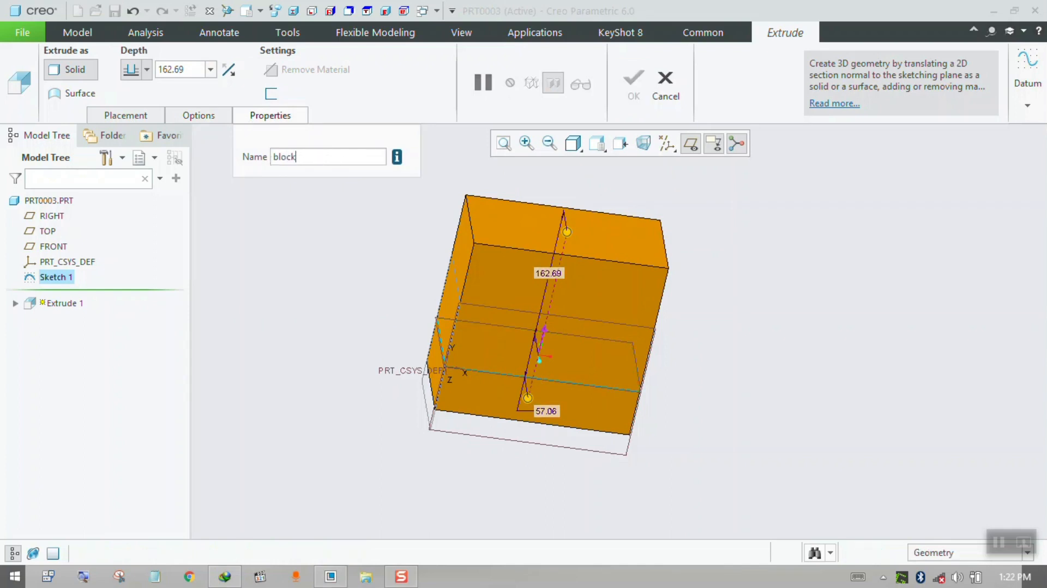
pyautogui.write('ck')
pyautogui.press('Return')
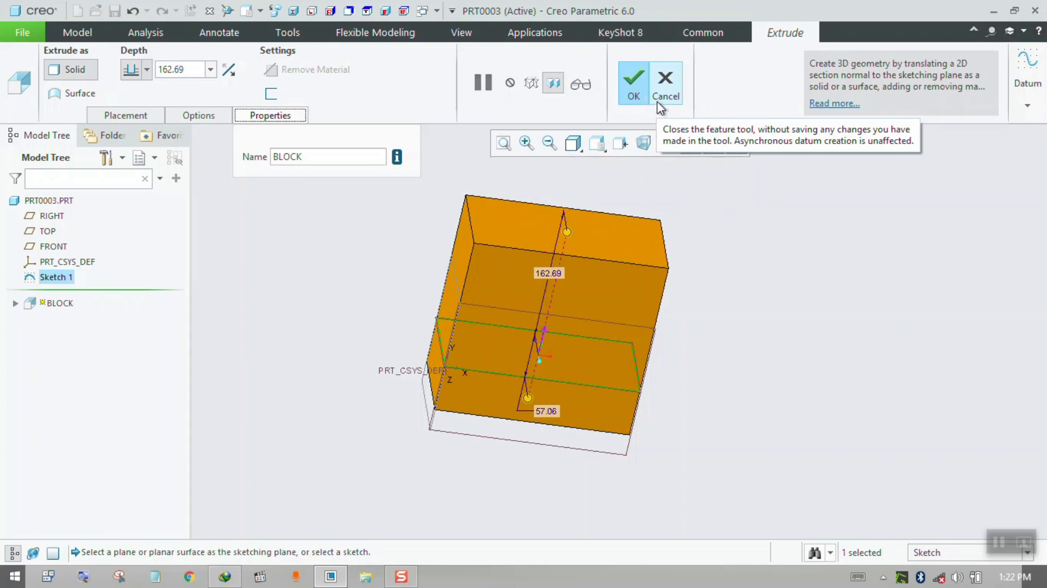
pyautogui.click(634, 87)
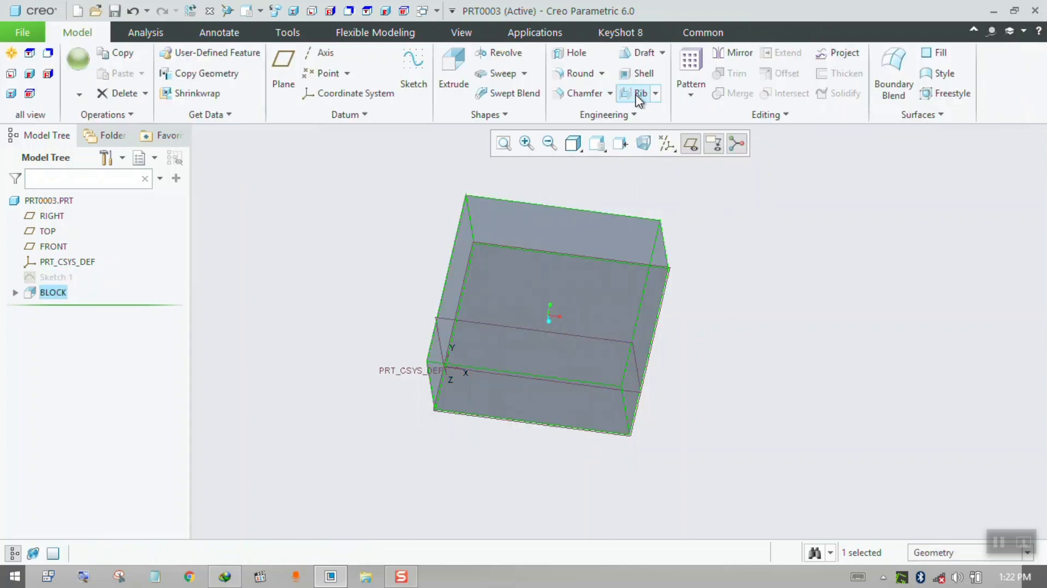
# - Edit the definition of the BLOCK extrusion and set its side 2 depth option to None
pyautogui.click(55, 293)
pyautogui.rightClick(52, 297)
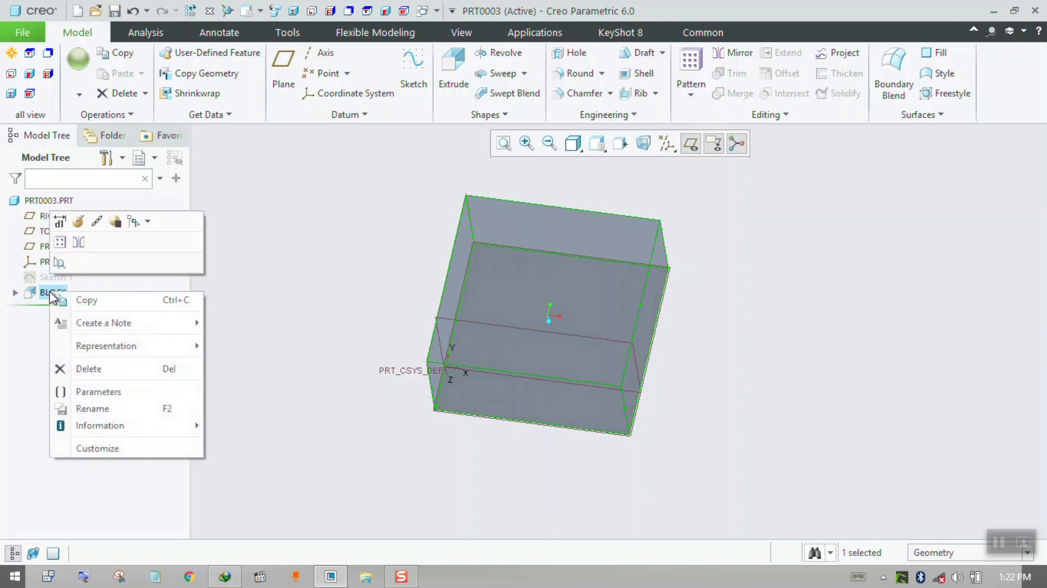
pyautogui.click(79, 221)
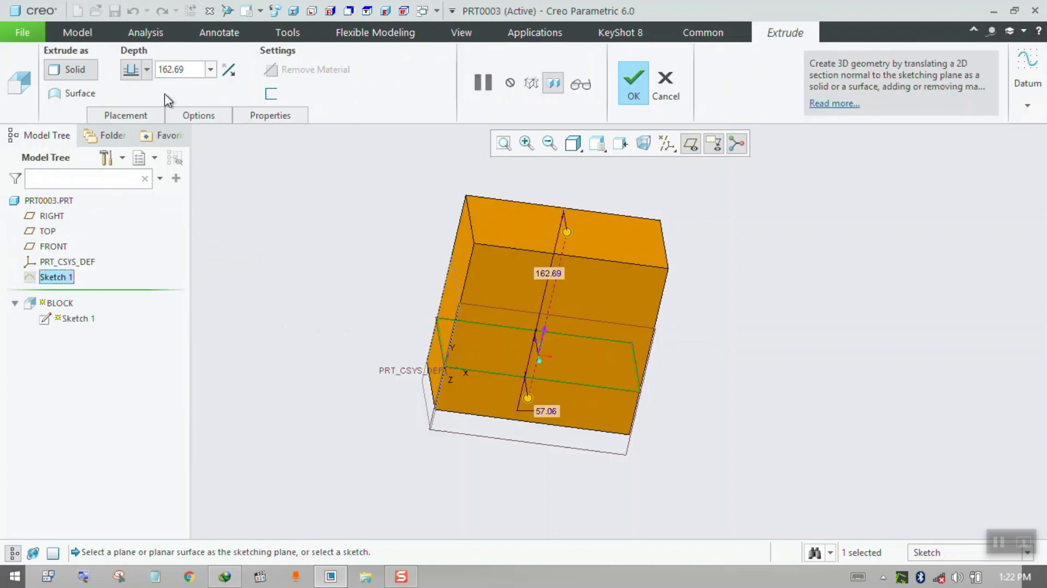
pyautogui.click(147, 69)
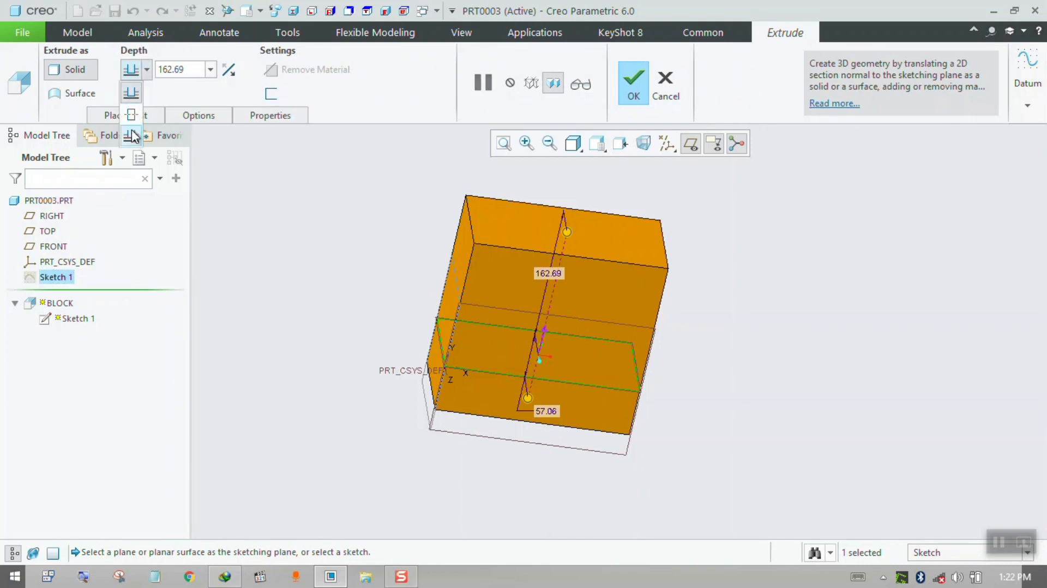
pyautogui.click(163, 98)
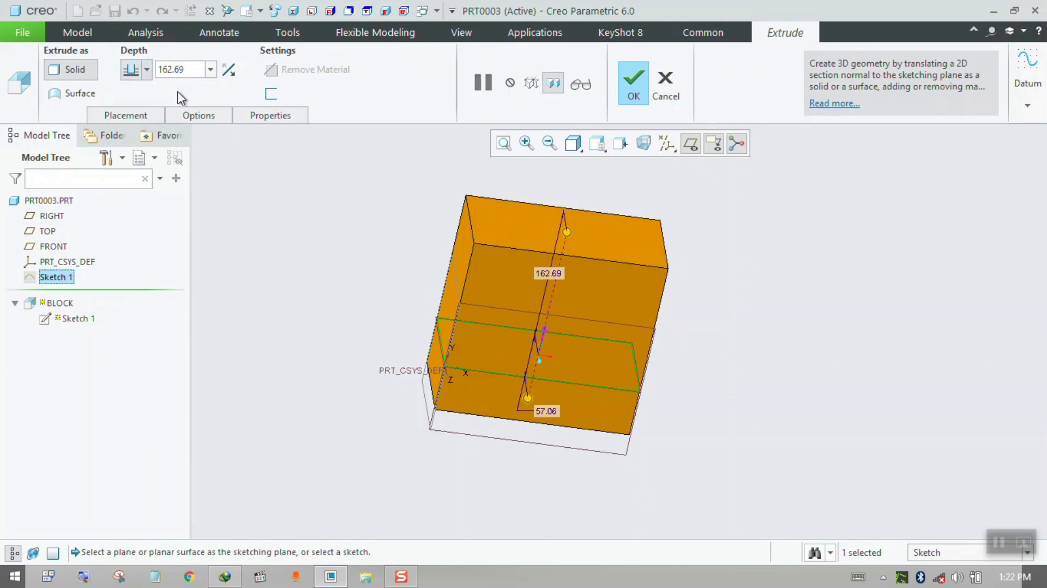
pyautogui.click(197, 119)
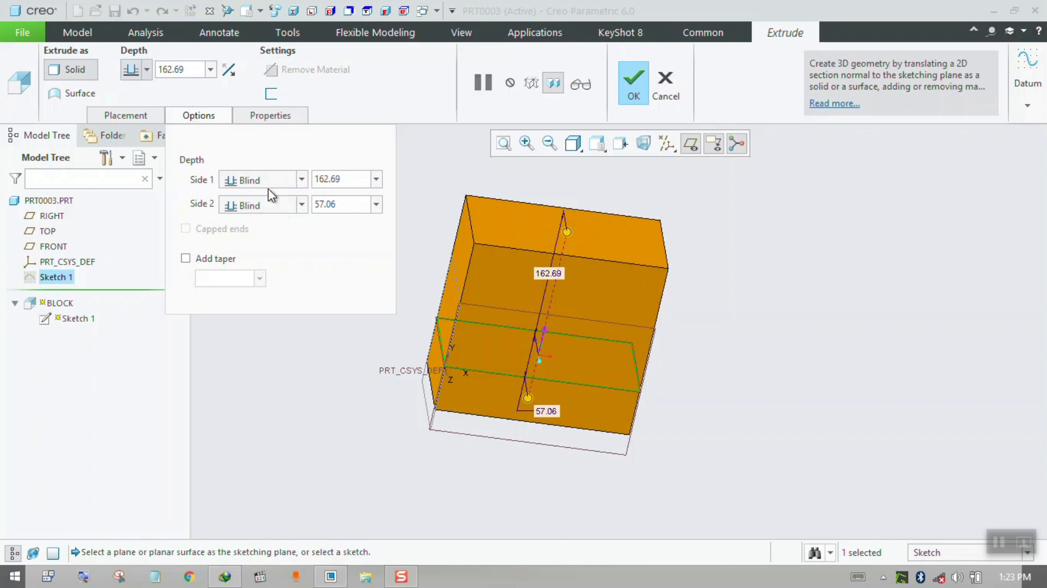
pyautogui.click(265, 207)
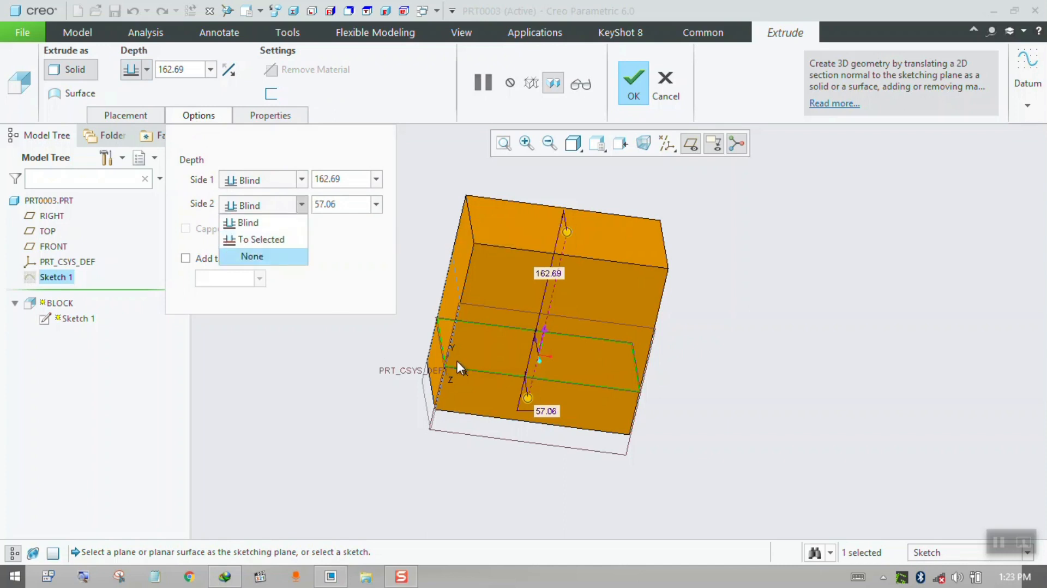
pyautogui.click(261, 259)
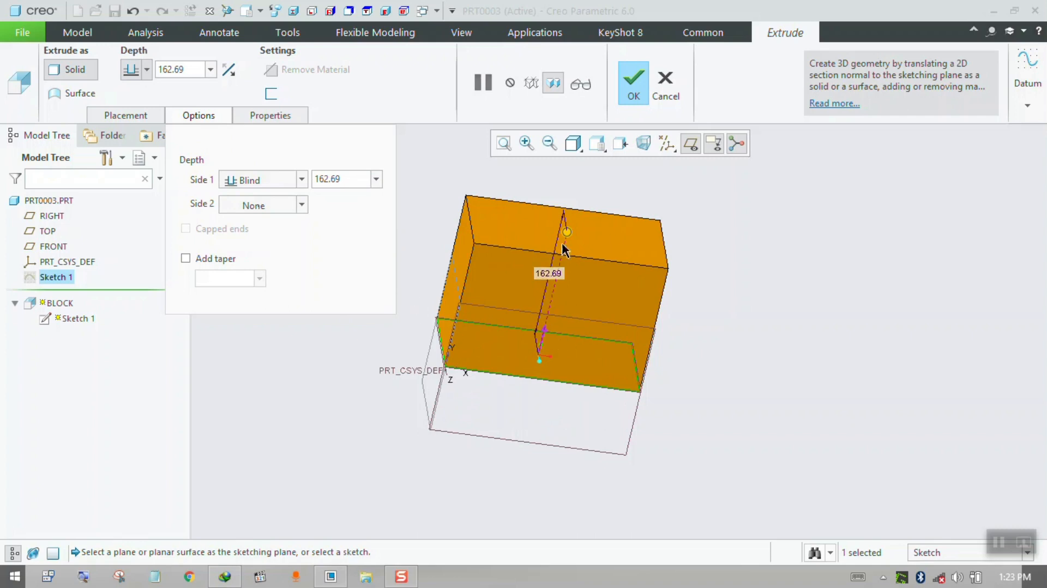
# - Keep side 1 of the block extrusion as Blind and set its depth to 200
pyautogui.click(277, 183)
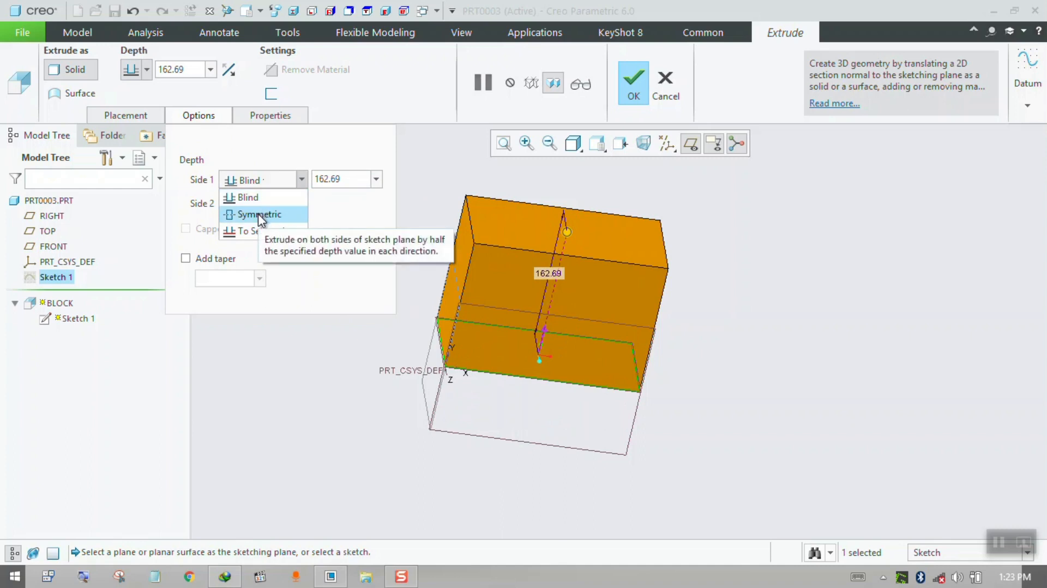
pyautogui.click(301, 181)
pyautogui.click(355, 179)
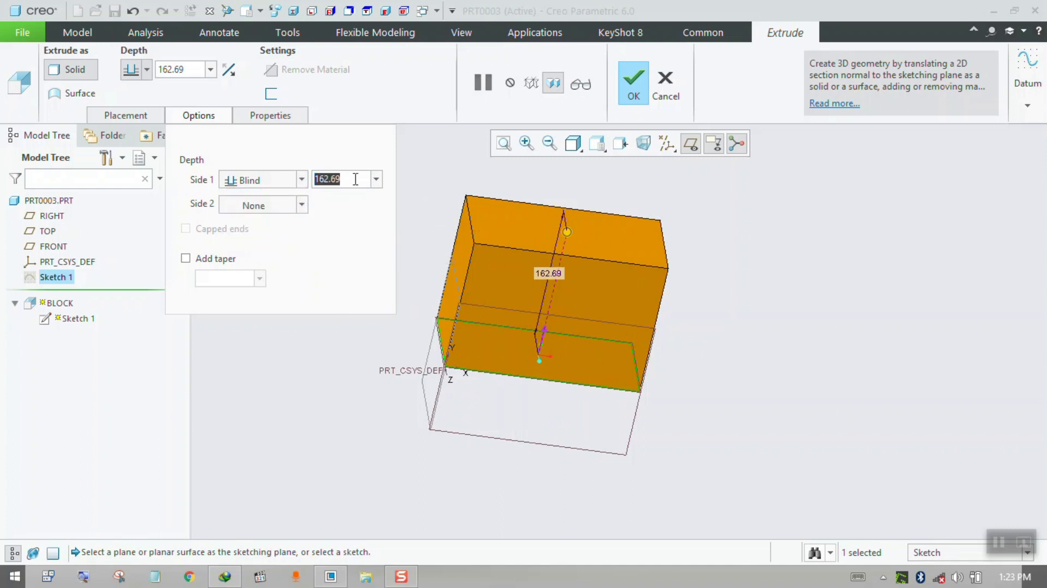
pyautogui.write('200')
pyautogui.press('Return')
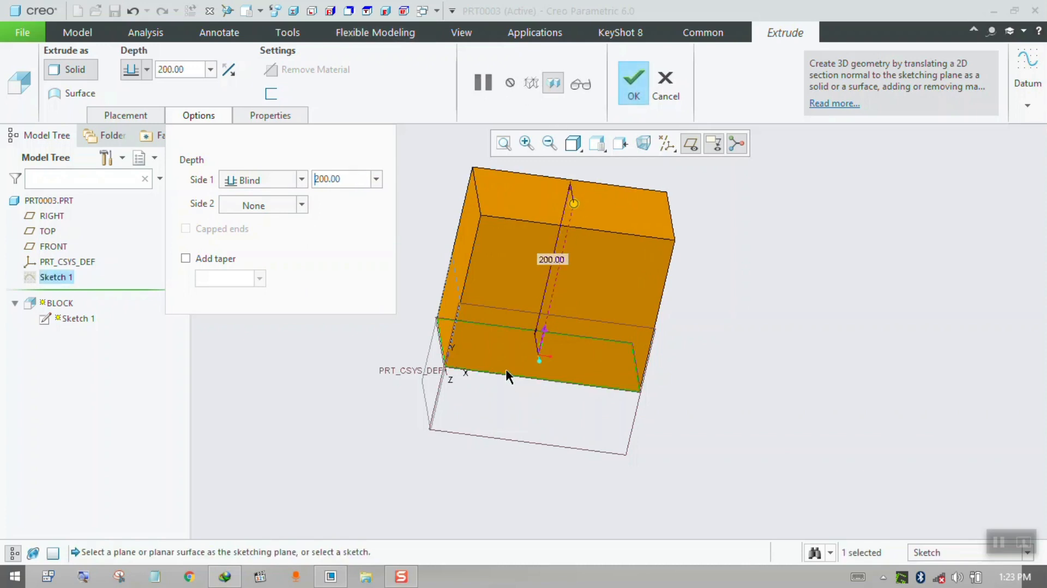
# - Try the Symmetric depth option on side 1 of the block extrusion and return it to Blind
pyautogui.click(301, 179)
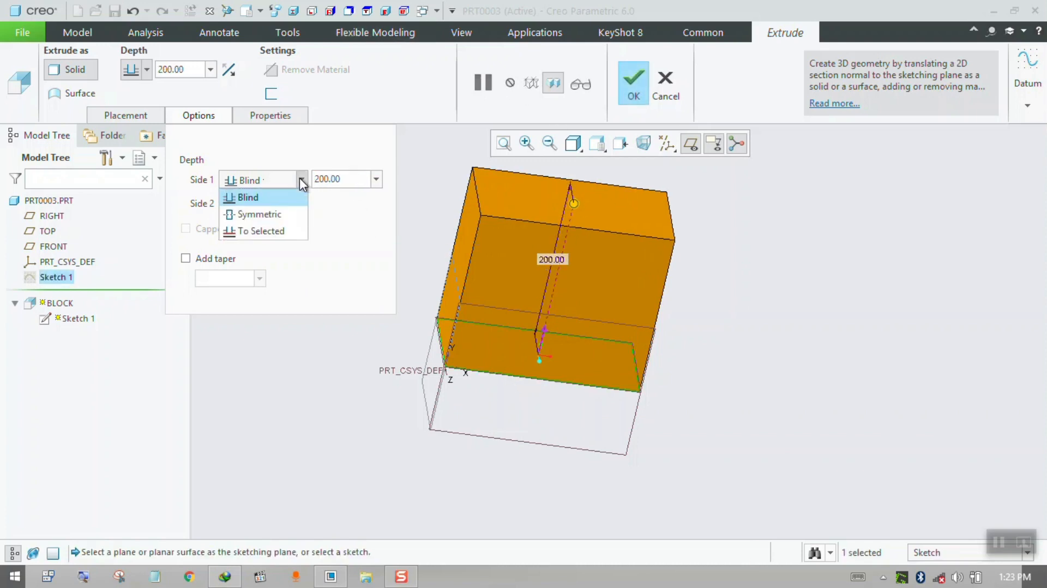
pyautogui.click(271, 216)
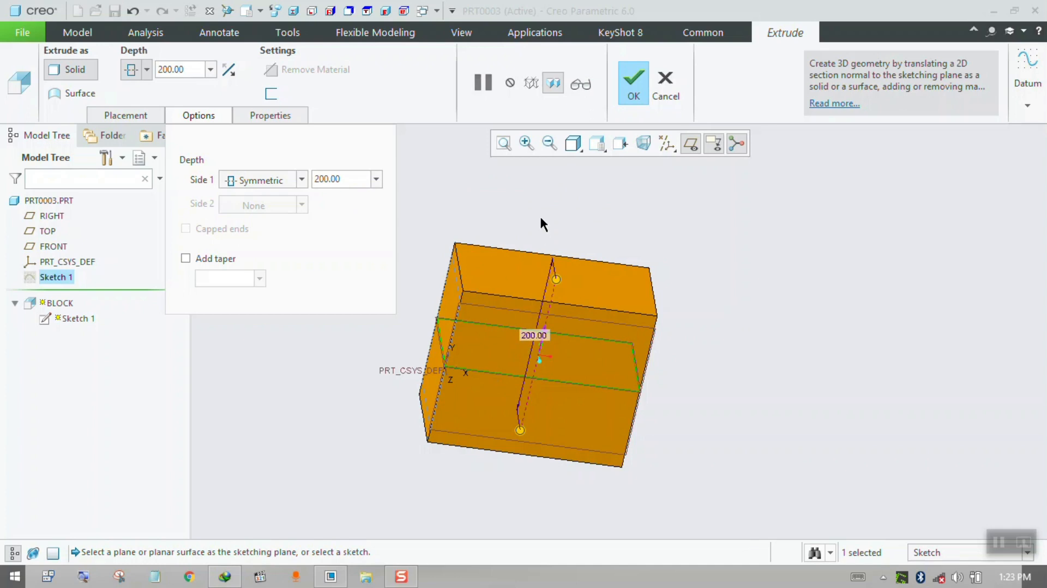
pyautogui.click(222, 185)
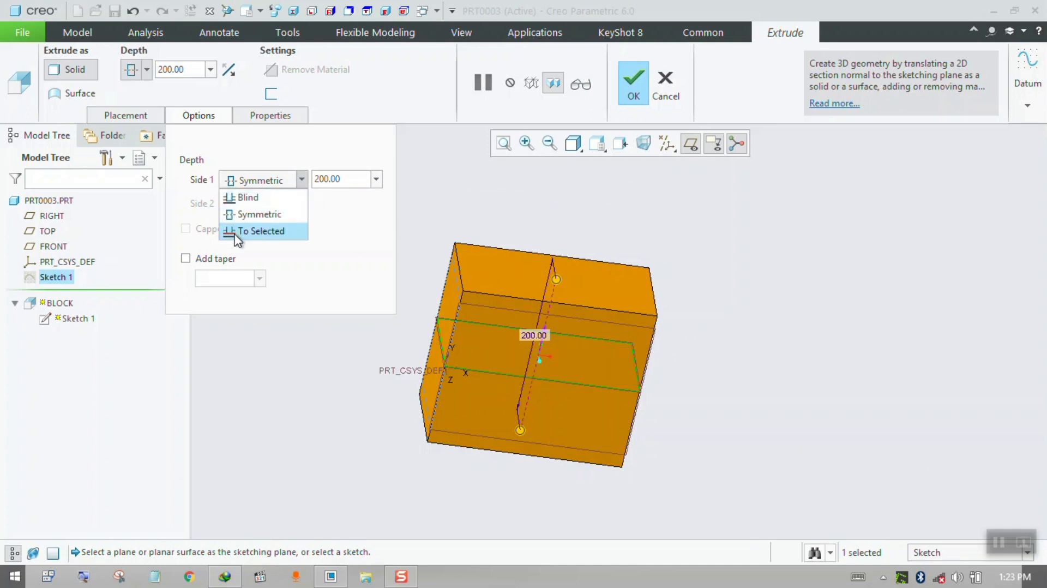
pyautogui.click(248, 199)
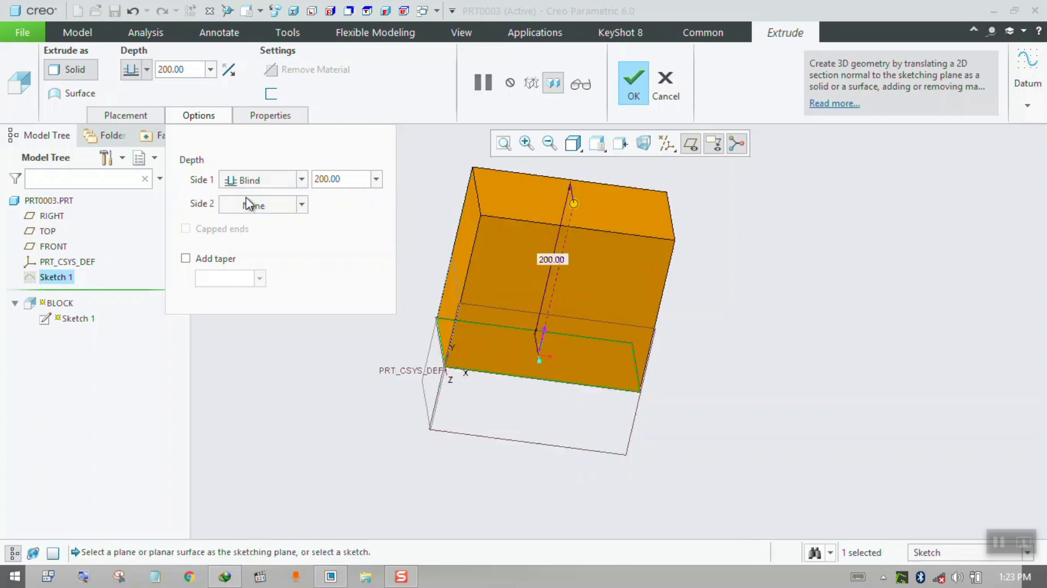
# - Complete the redefinition of the block extrusion
pyautogui.click(632, 87)
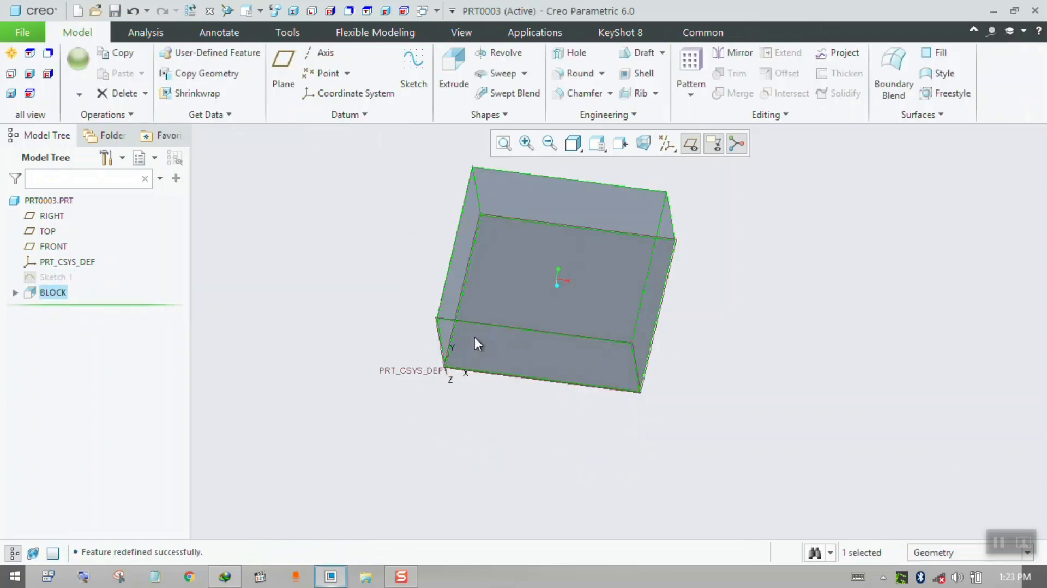
pyautogui.scroll(3, 475, 338)
pyautogui.moveTo(640, 312); pyautogui.dragTo(605, 289, button='middle')
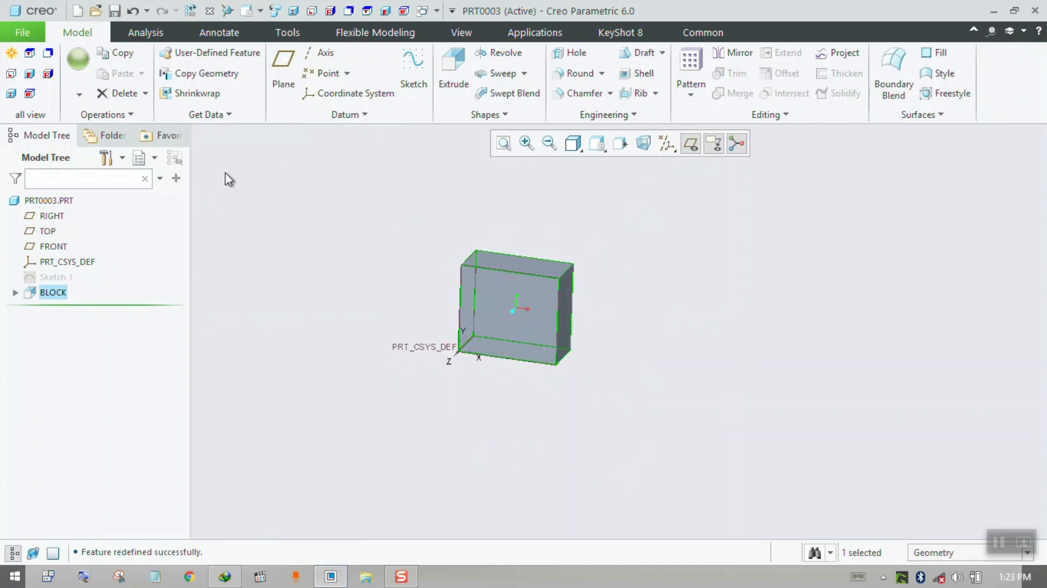
# - Start a sketch on the TOP plane and draw a wide horizontal ellipse well above the block's outline
pyautogui.click(44, 233)
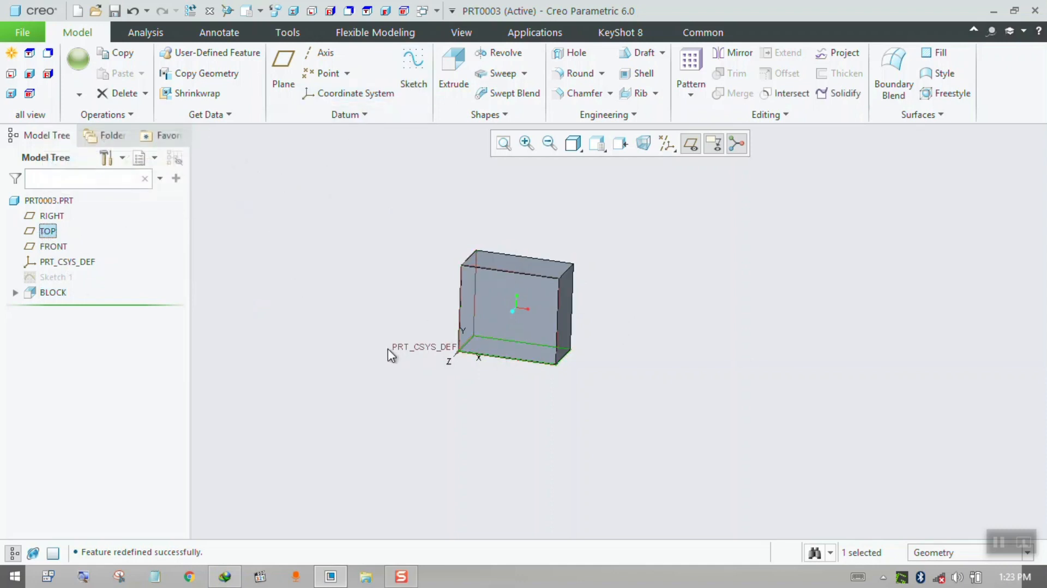
pyautogui.click(414, 83)
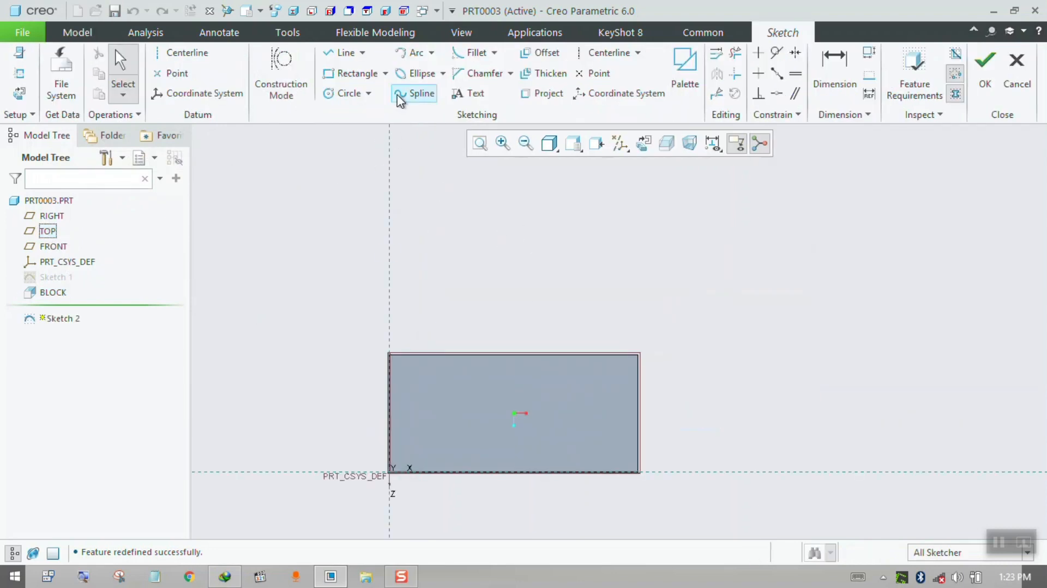
pyautogui.click(417, 73)
pyautogui.scroll(-4, 461, 330)
pyautogui.scroll(1, 467, 231)
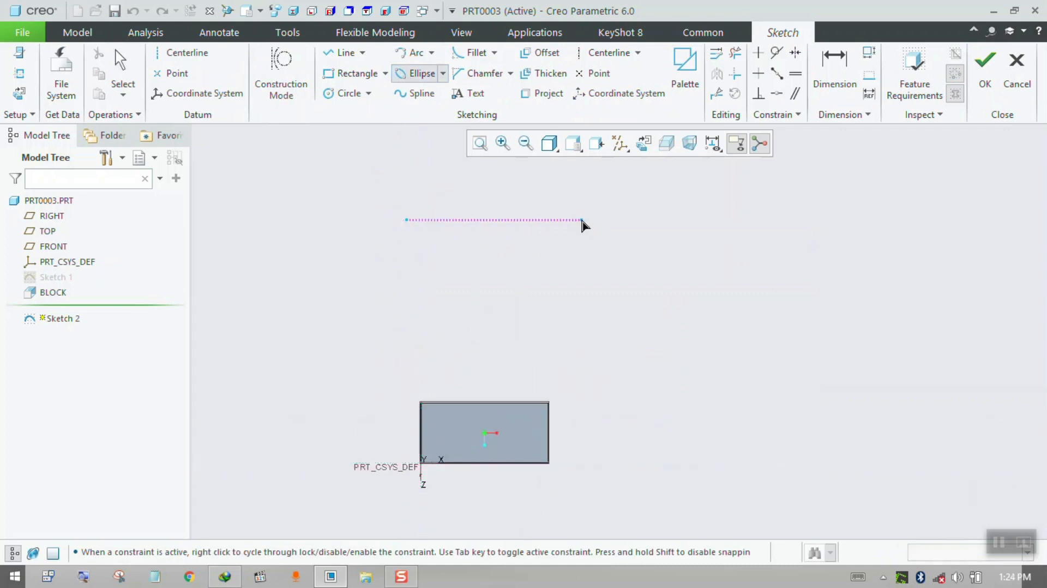
pyautogui.click(581, 220)
pyautogui.click(584, 248)
# - Draw a flat rectangle between the ellipse and the block, starting on the vertical reference, and finish the sketch
pyautogui.click(345, 76)
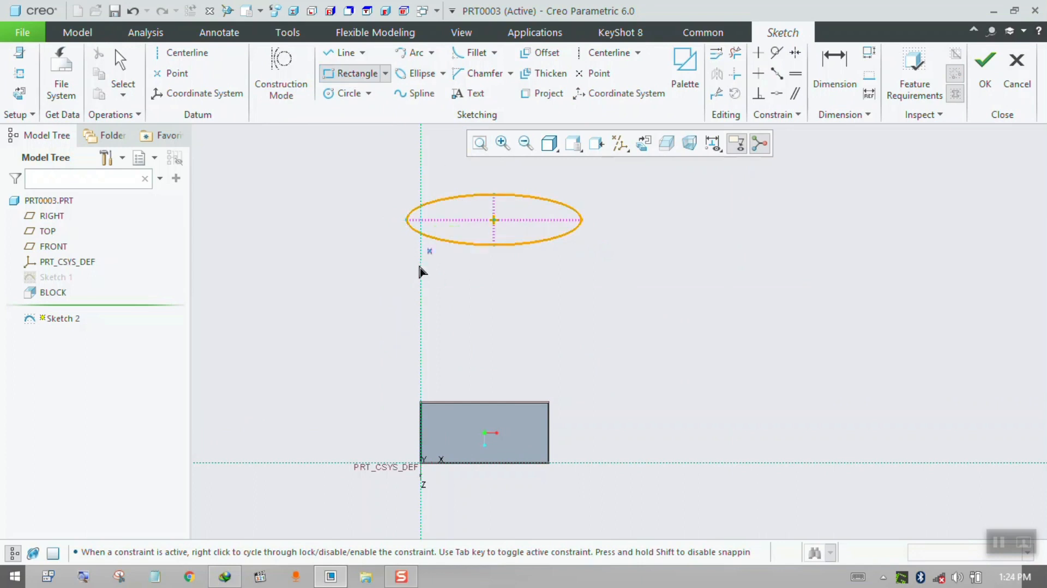
pyautogui.click(420, 293)
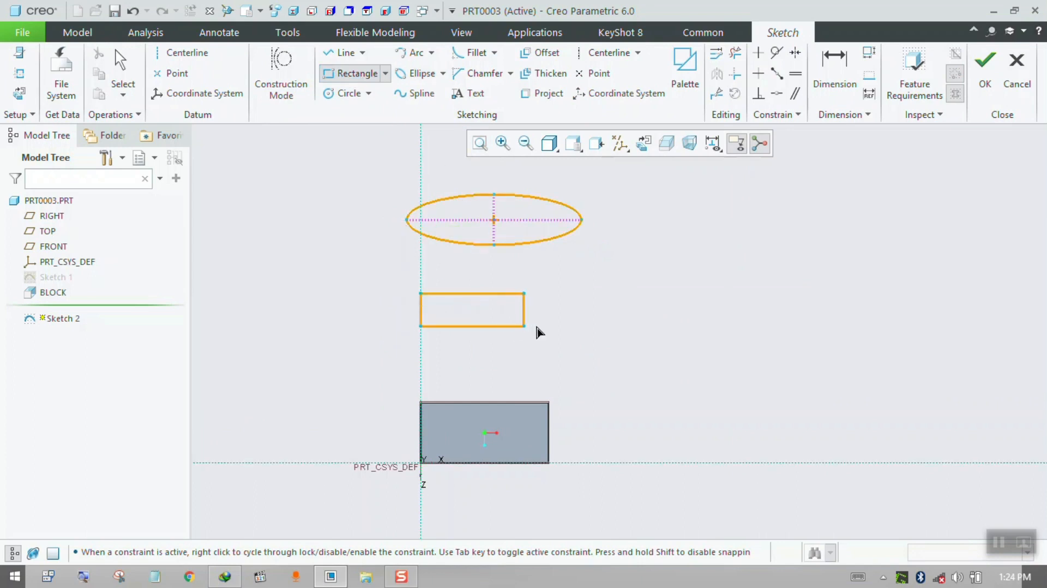
pyautogui.click(569, 326)
pyautogui.click(984, 67)
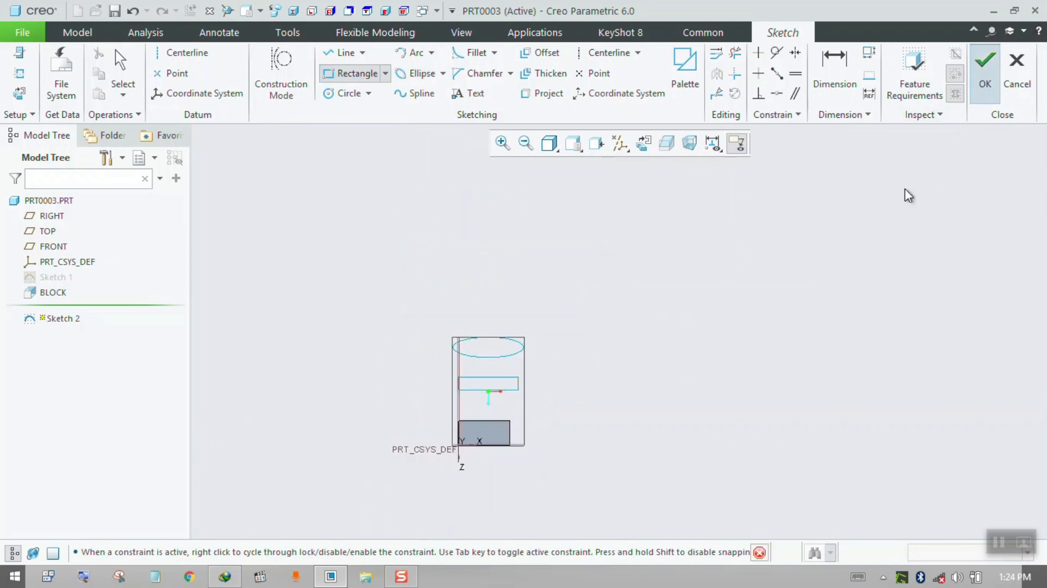
# - Start a solid extrusion of the ellipse and rectangle sketch with the side 1 depth option To Selected
pyautogui.moveTo(777, 297)
pyautogui.mouseDown(button='middle')
pyautogui.moveTo(756, 311)
pyautogui.moveTo(661, 292)
pyautogui.moveTo(681, 342)
pyautogui.mouseUp(button='middle')
pyautogui.scroll(-3, 661, 355)
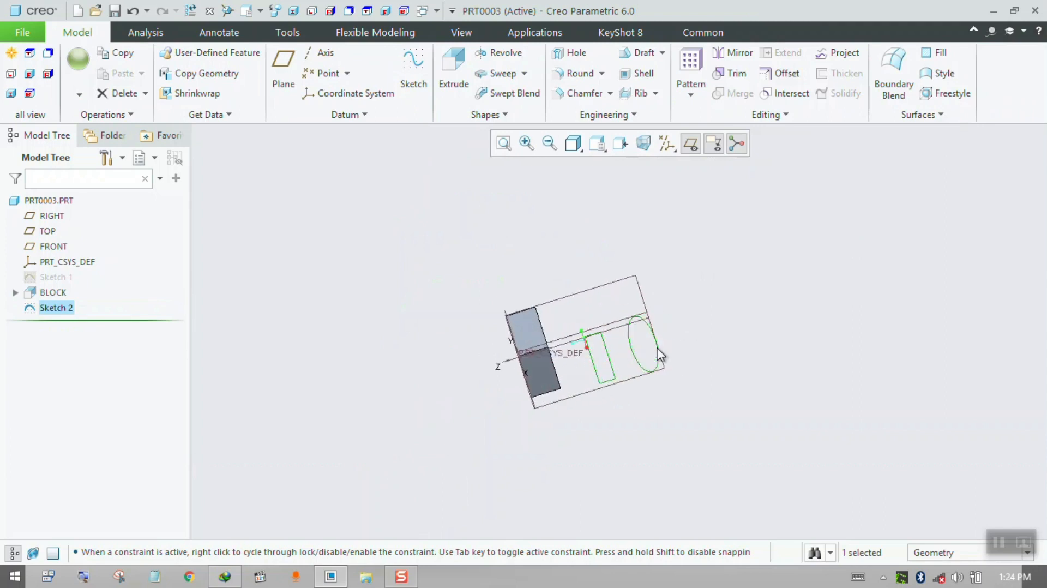
pyautogui.scroll(-3, 619, 351)
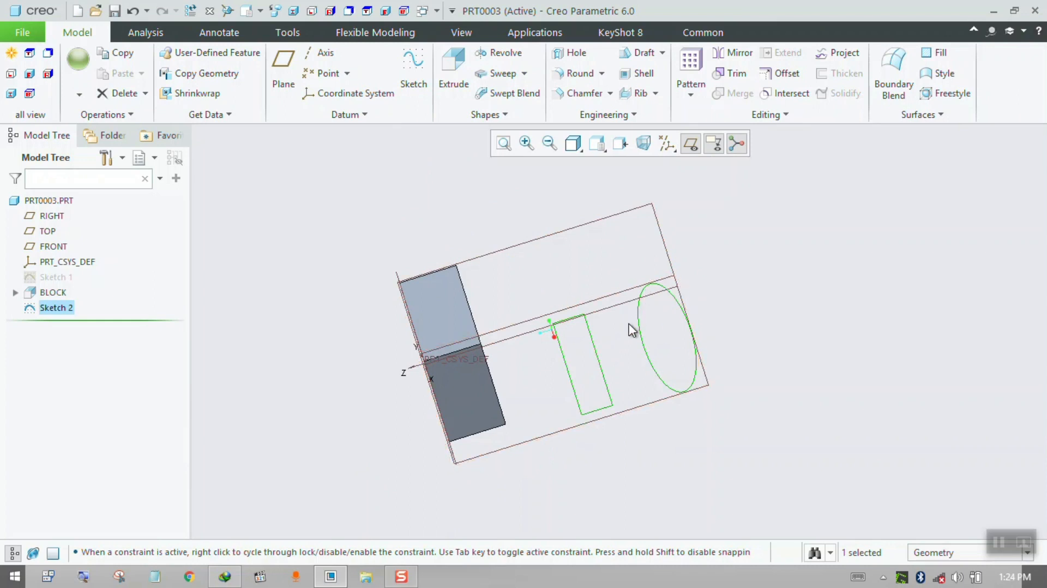
pyautogui.click(71, 309)
pyautogui.click(456, 90)
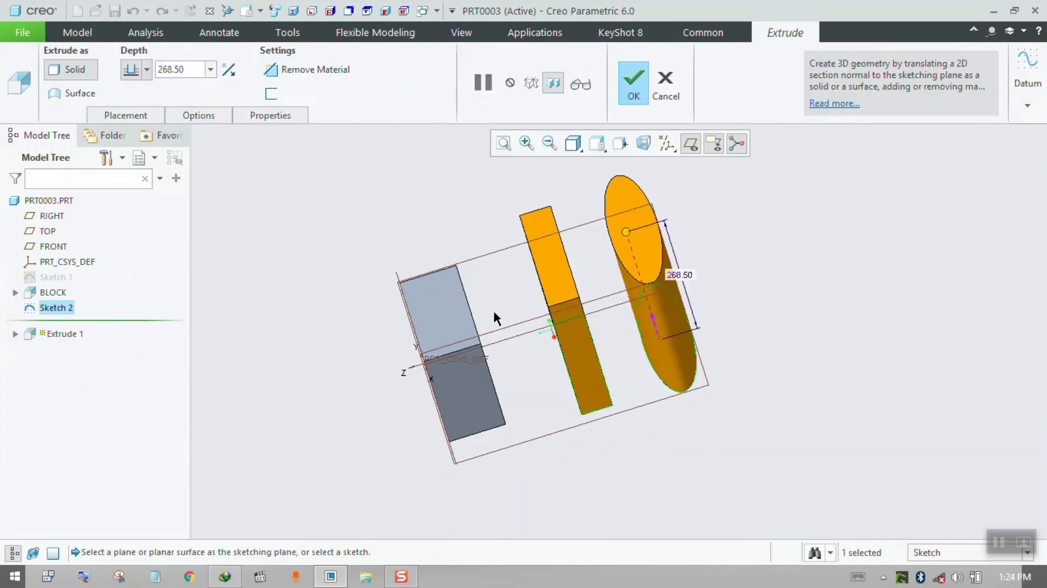
pyautogui.click(205, 114)
pyautogui.click(249, 180)
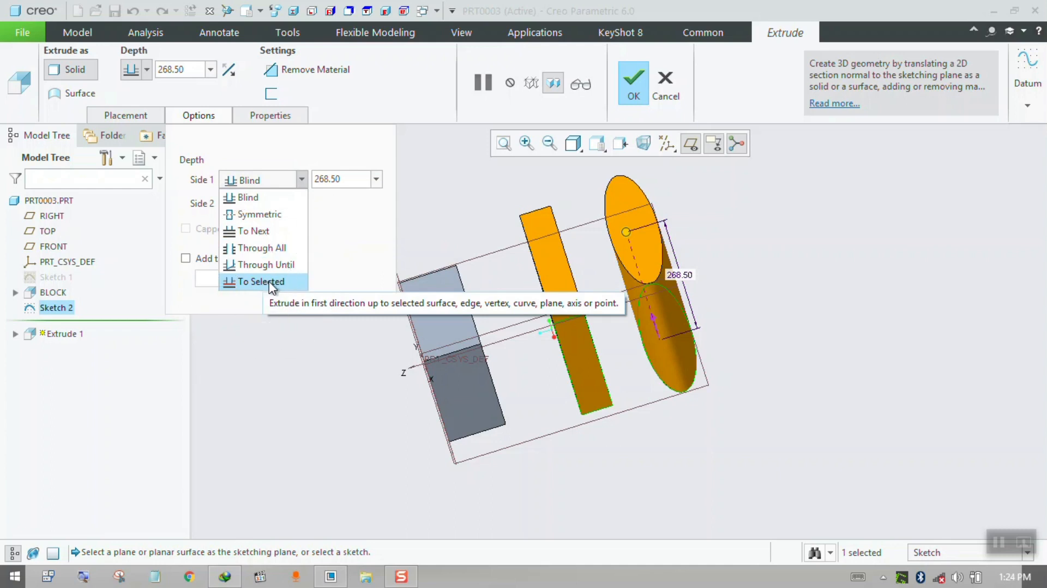
pyautogui.click(293, 283)
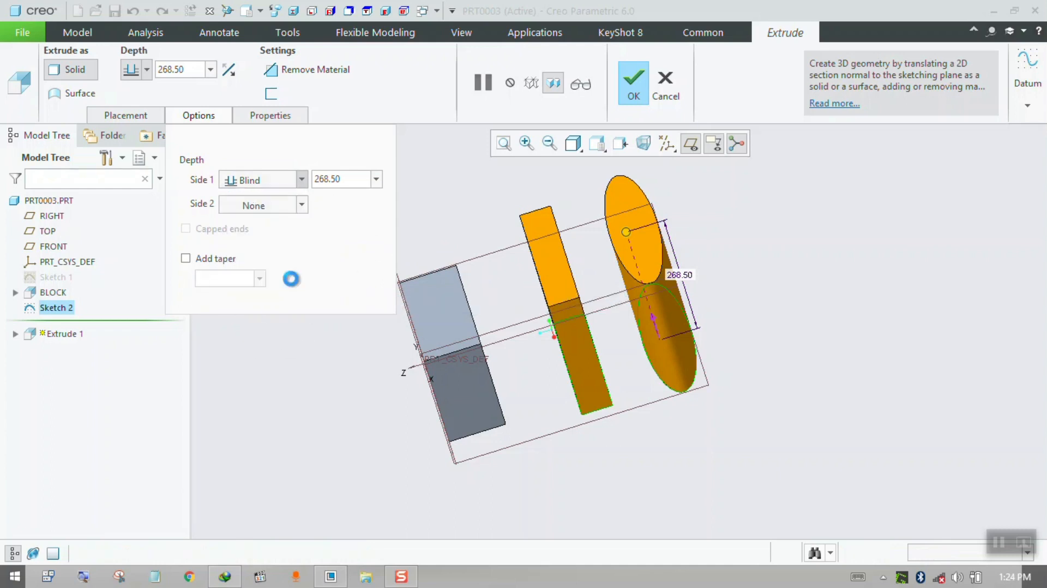
# - Use the block's top face as the depth reference for side 1 and complete the extrusion
pyautogui.moveTo(591, 421); pyautogui.dragTo(603, 383, button='middle')
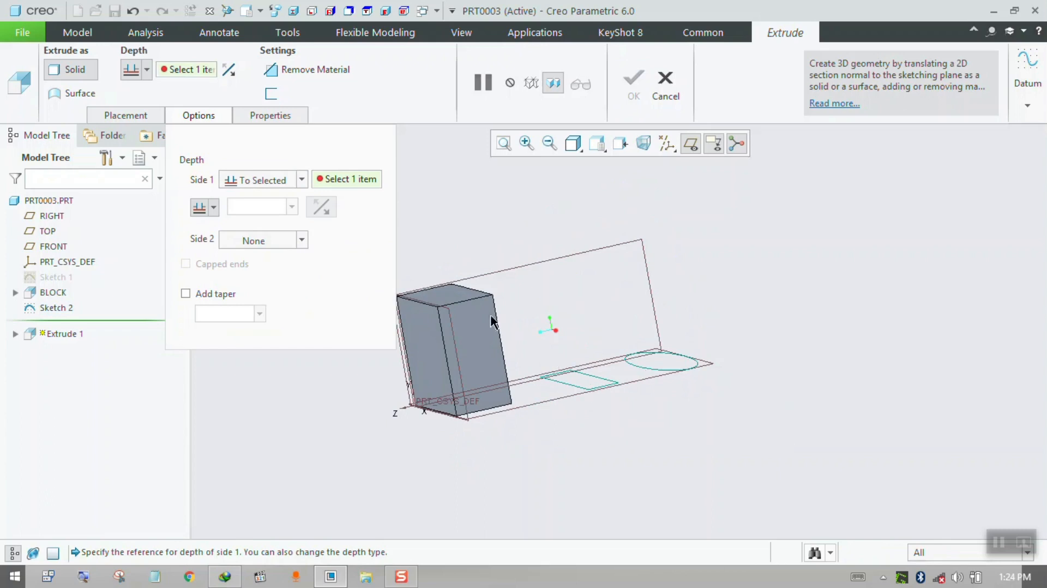
pyautogui.click(460, 301)
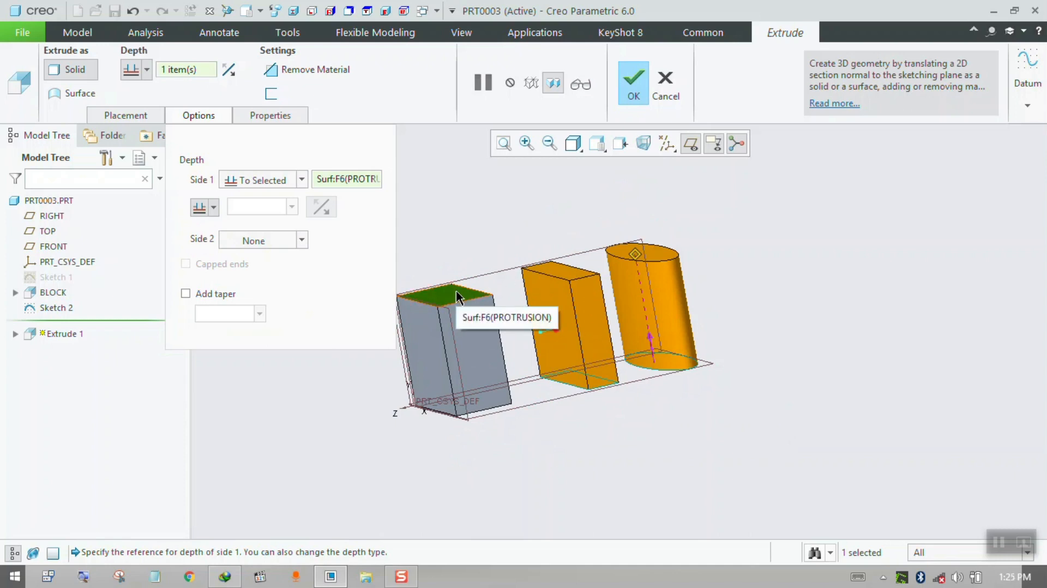
pyautogui.click(272, 183)
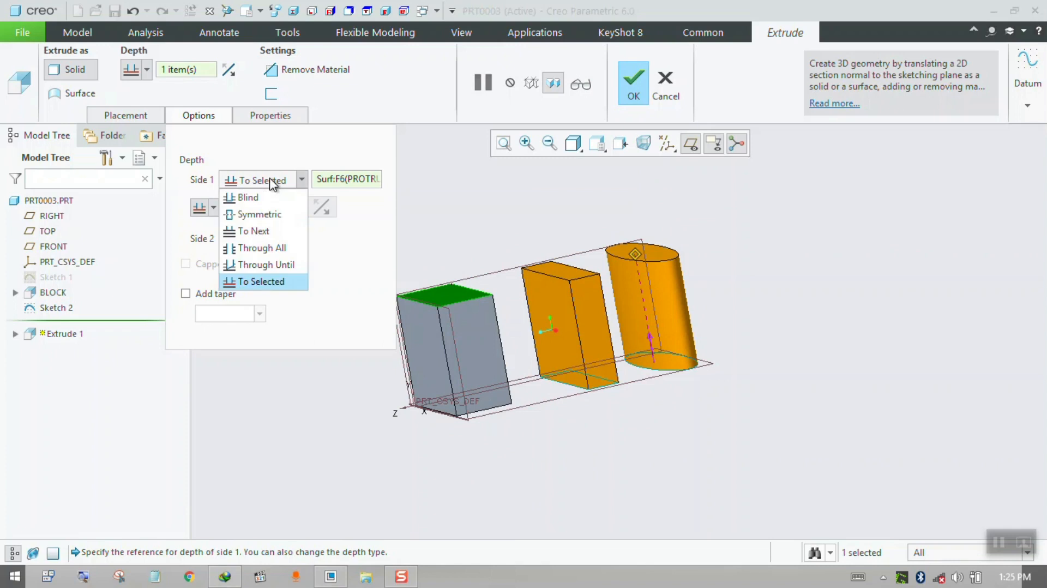
pyautogui.click(462, 217)
pyautogui.click(631, 85)
pyautogui.click(450, 216)
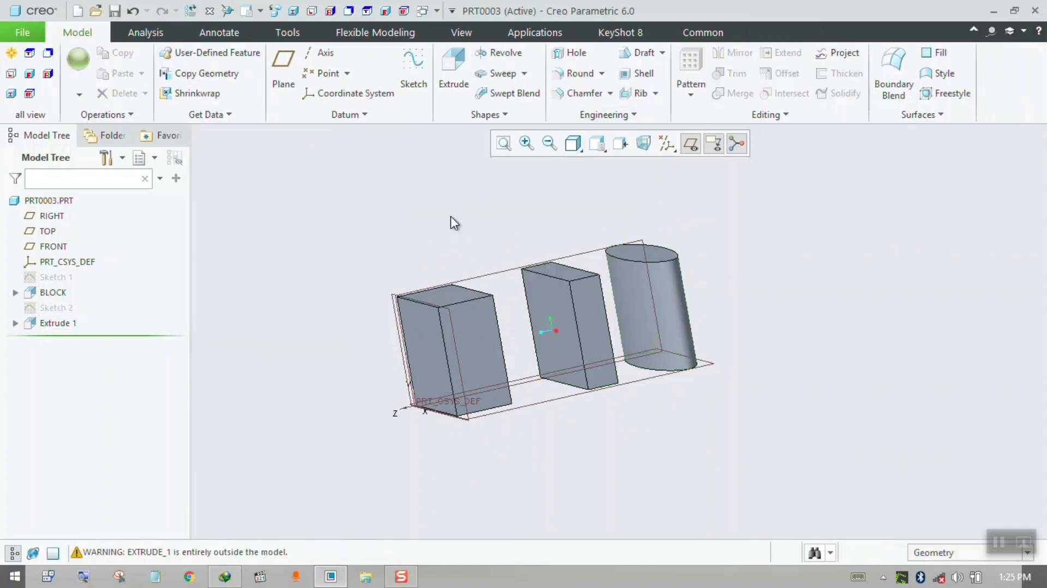
# - Start a sketch on the block's front face
pyautogui.moveTo(466, 216); pyautogui.dragTo(498, 213, button='middle')
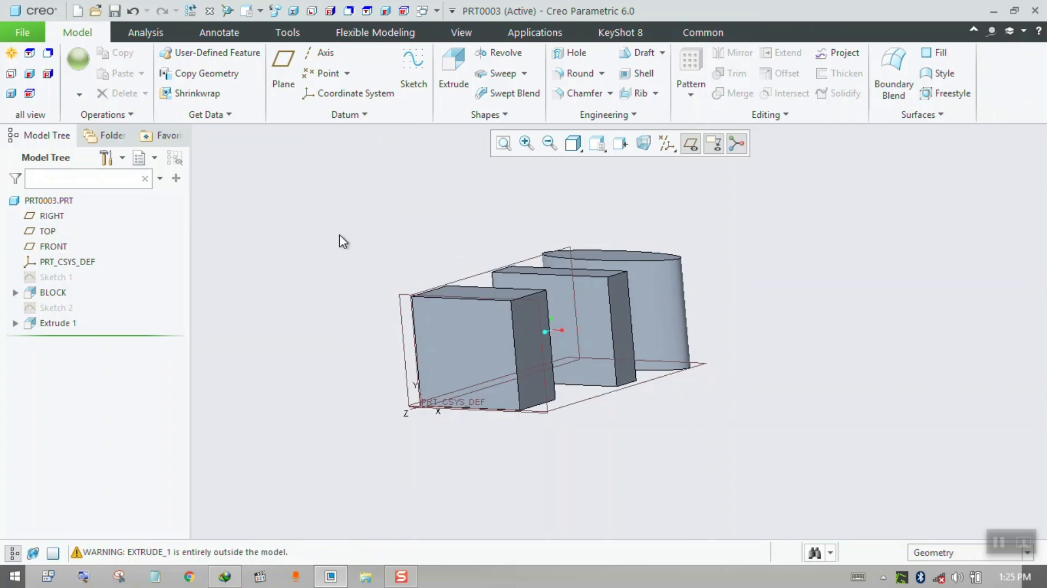
pyautogui.moveTo(339, 235); pyautogui.dragTo(335, 234, button='middle')
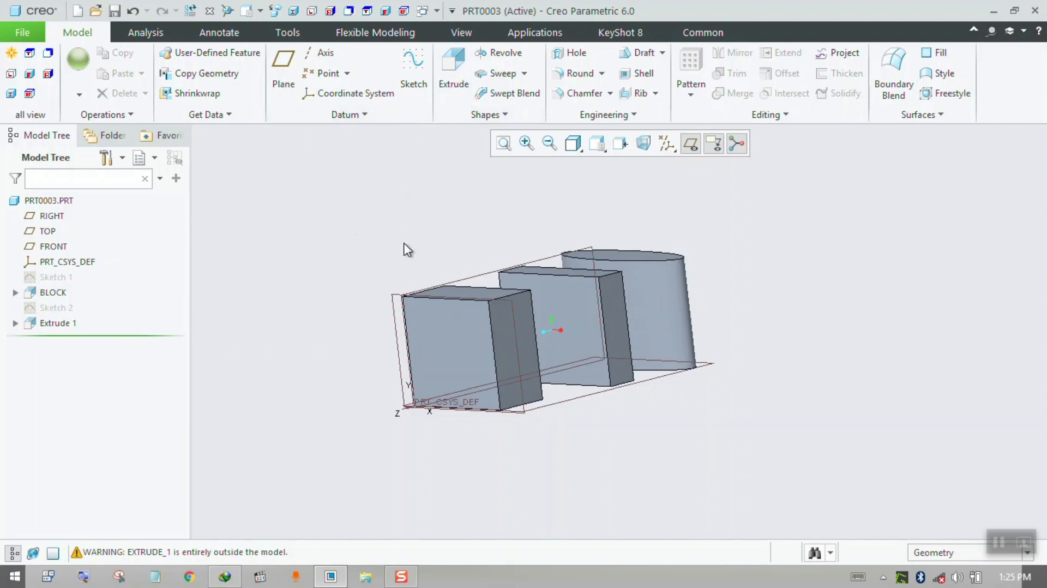
pyautogui.click(429, 317)
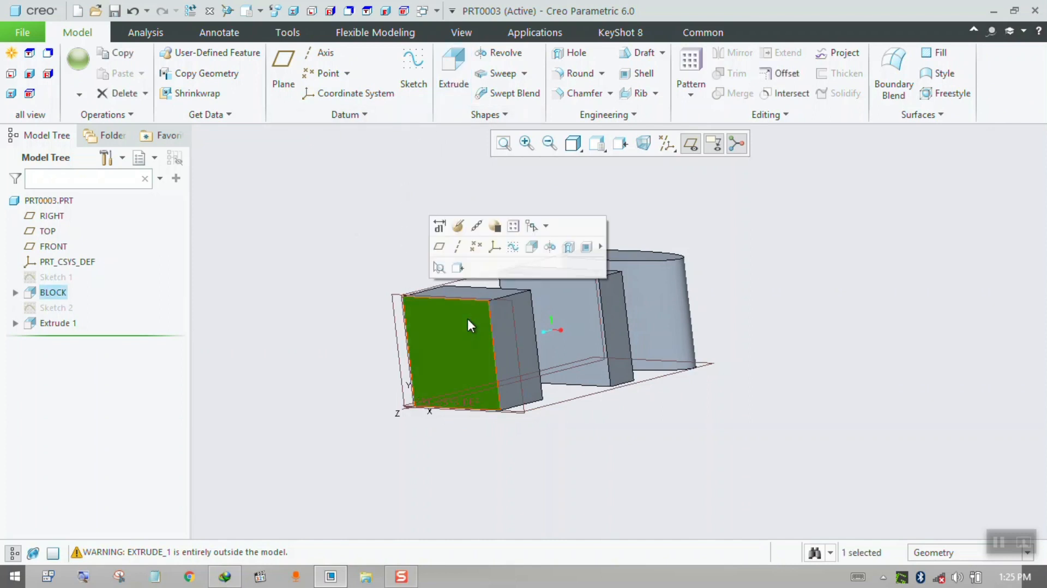
pyautogui.click(515, 322)
pyautogui.click(509, 322)
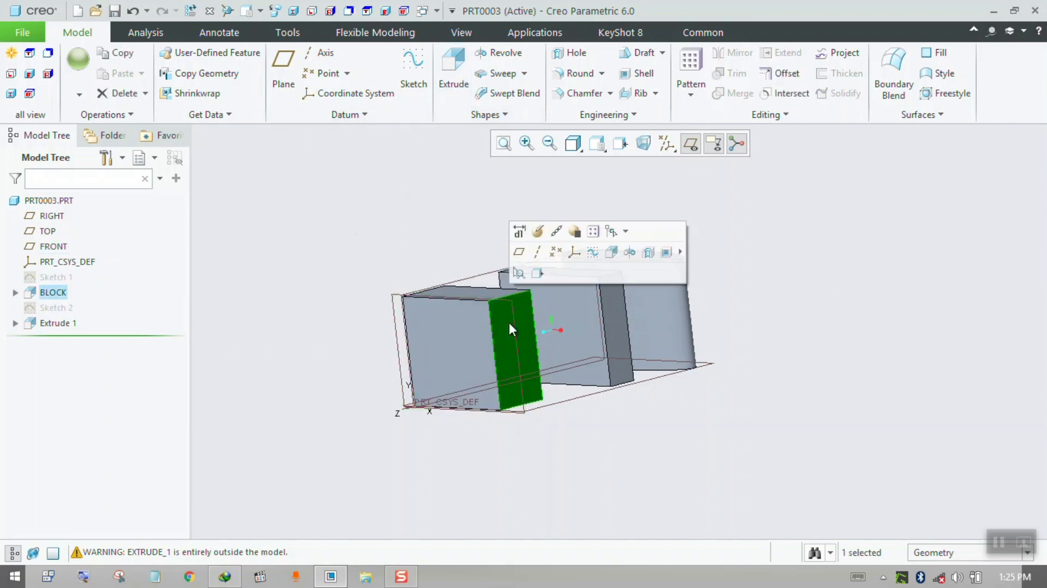
pyautogui.click(480, 292)
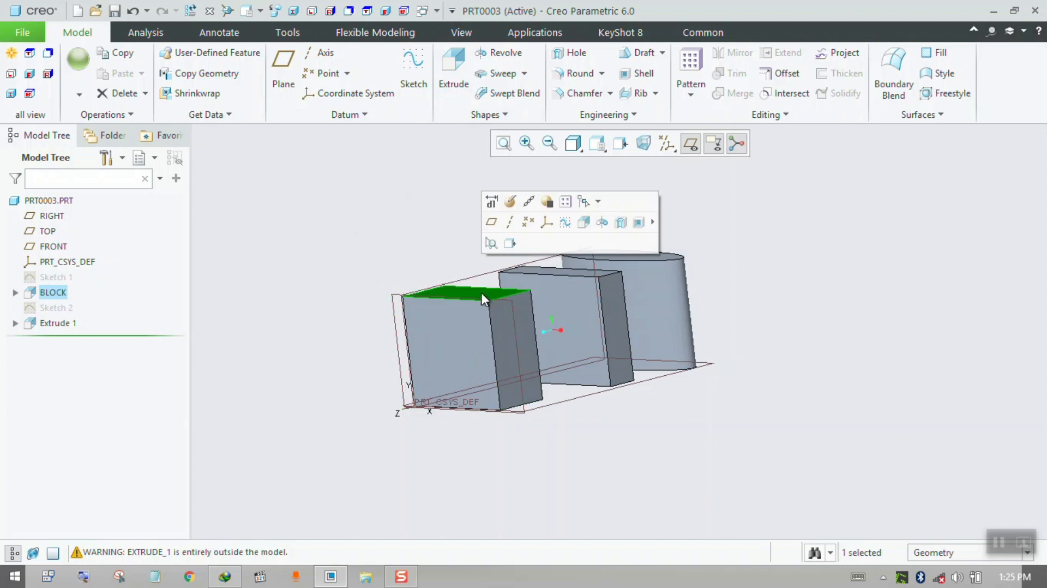
pyautogui.click(456, 326)
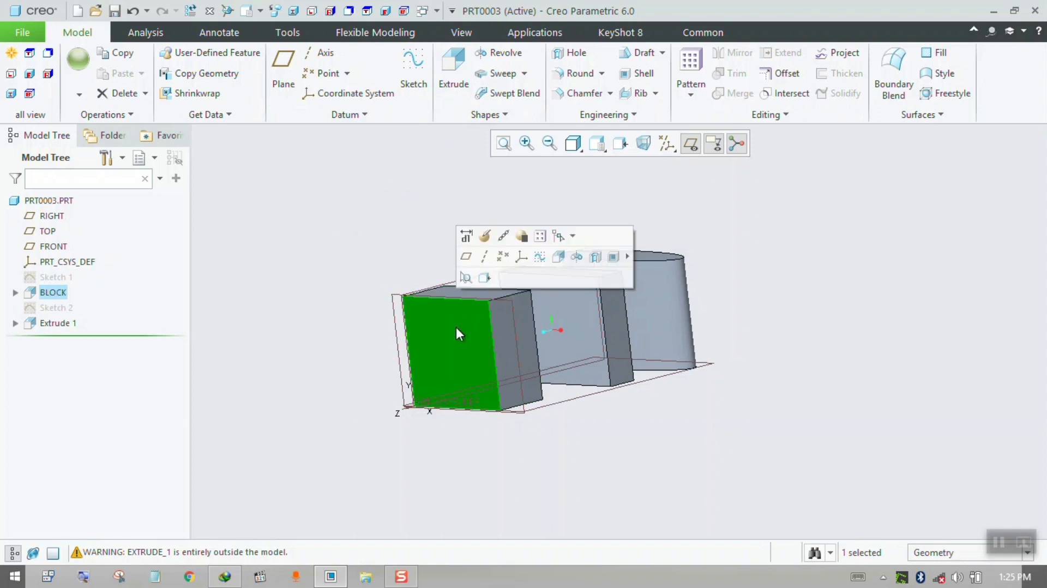
pyautogui.click(412, 71)
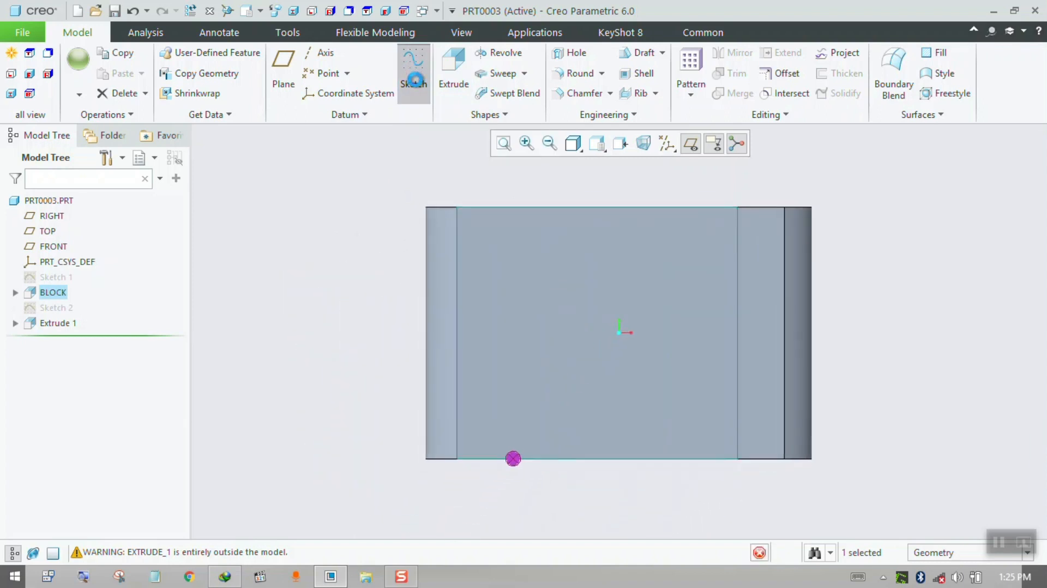
# - Draw a wide, flat rectangle near the lower edge of the block's front face and finish the sketch
pyautogui.click(352, 73)
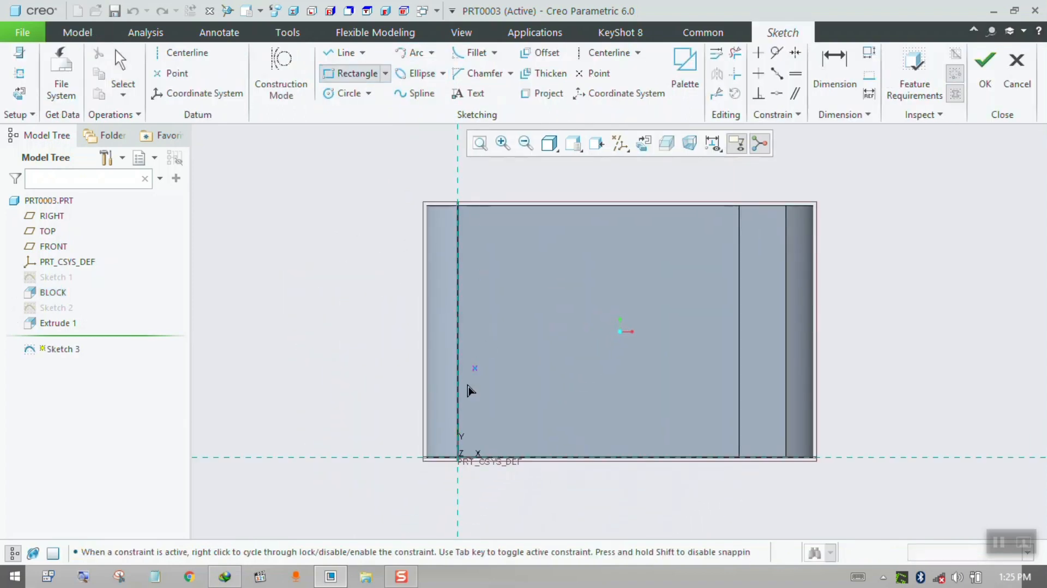
pyautogui.click(474, 407)
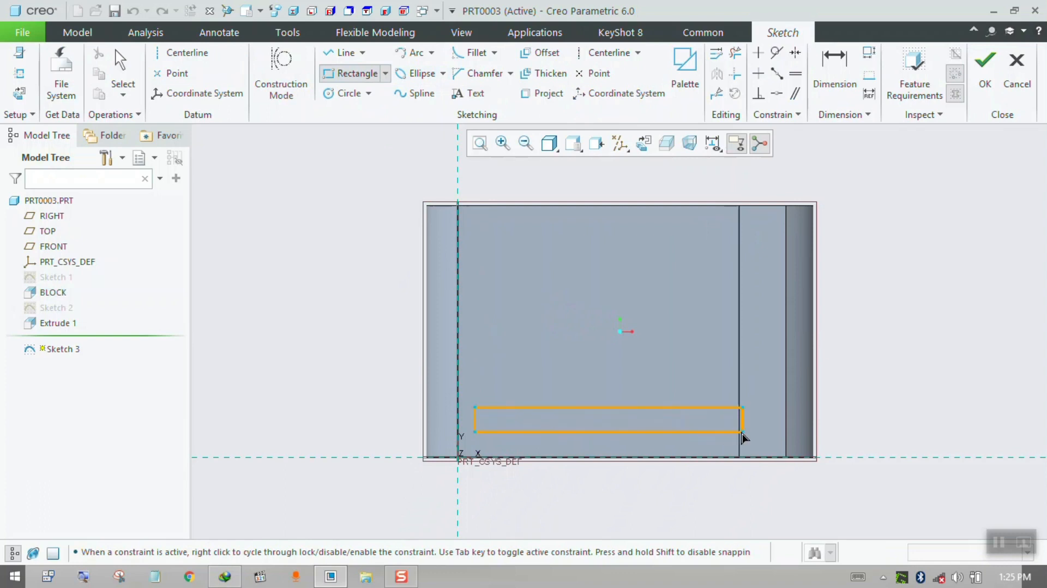
pyautogui.click(728, 433)
pyautogui.scroll(-3, 717, 395)
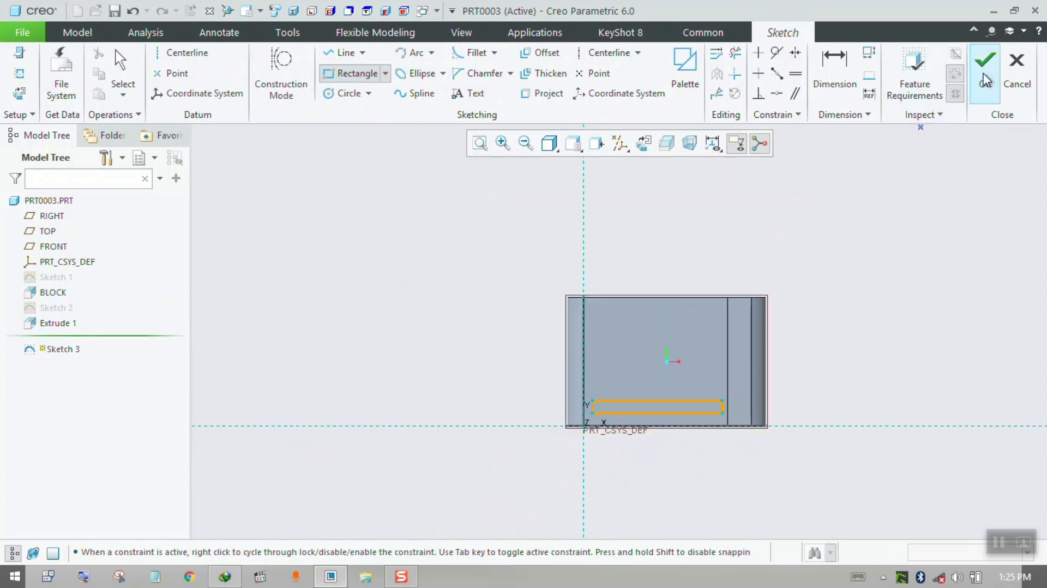
pyautogui.click(984, 66)
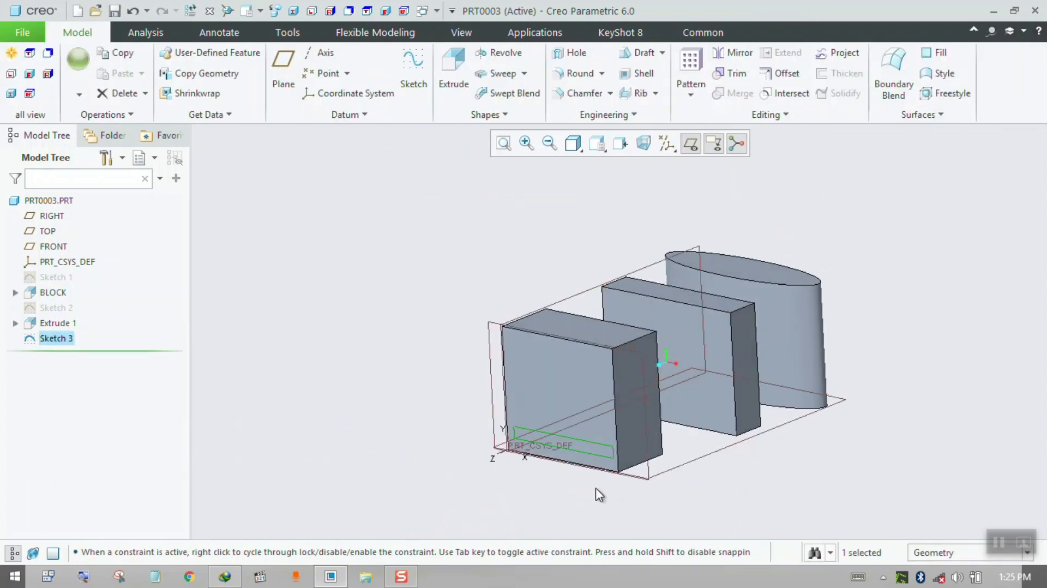
# - Start a solid extrusion of the flat rectangle sketch with a Blind depth of 100 on side 1
pyautogui.click(451, 97)
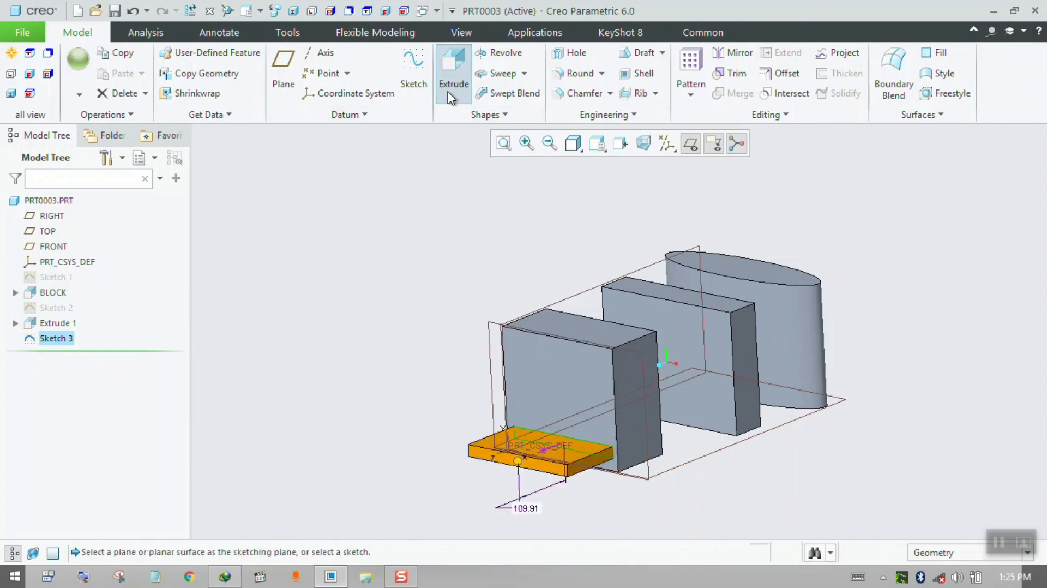
pyautogui.moveTo(383, 364); pyautogui.dragTo(457, 442, button='middle')
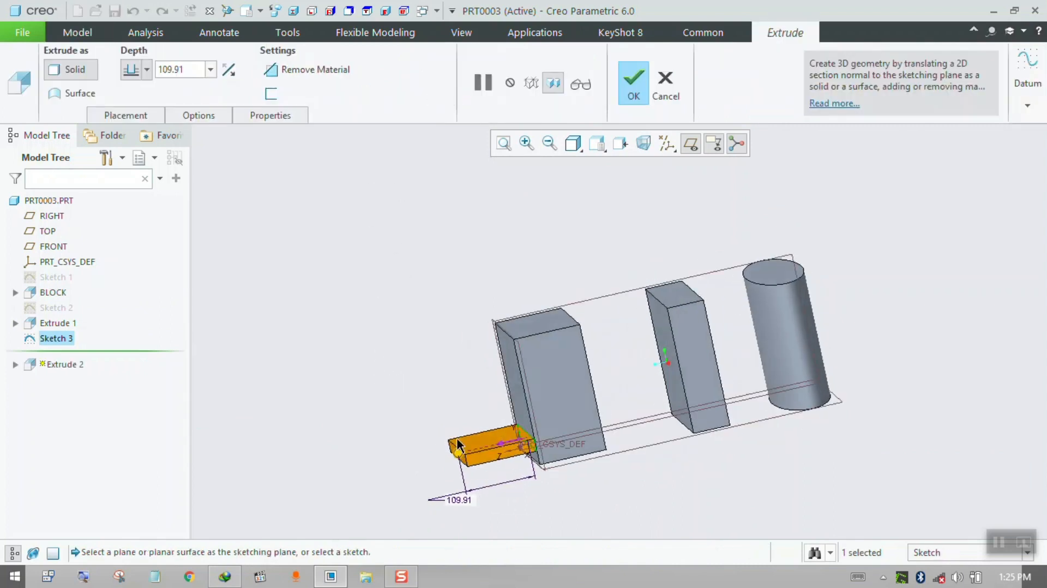
pyautogui.click(195, 115)
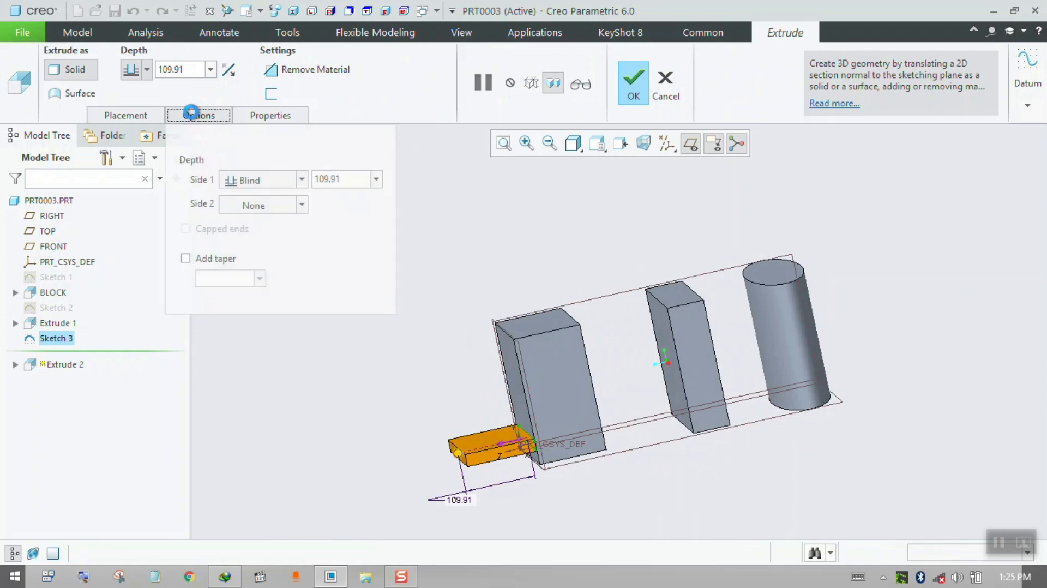
pyautogui.doubleClick(346, 180)
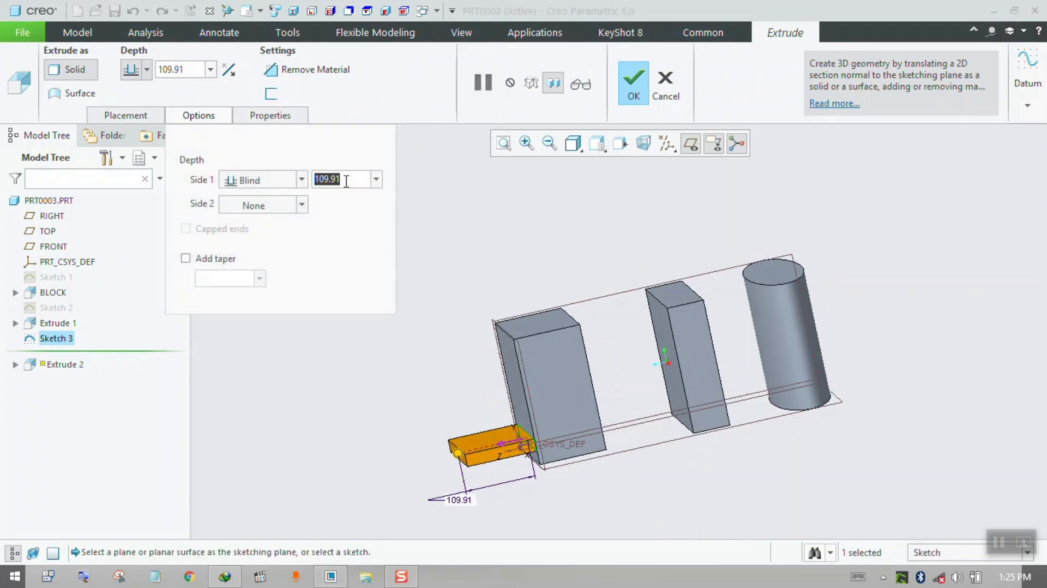
pyautogui.write('100')
pyautogui.press('Return')
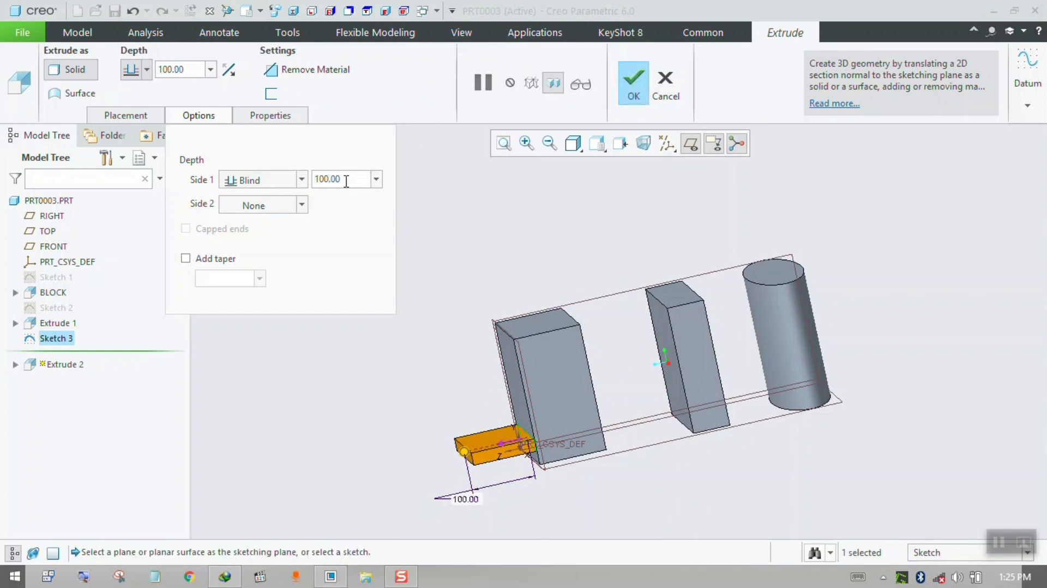
# - Set the side 2 depth option to Blind and extend it to about 200 towards the middle block
pyautogui.click(277, 205)
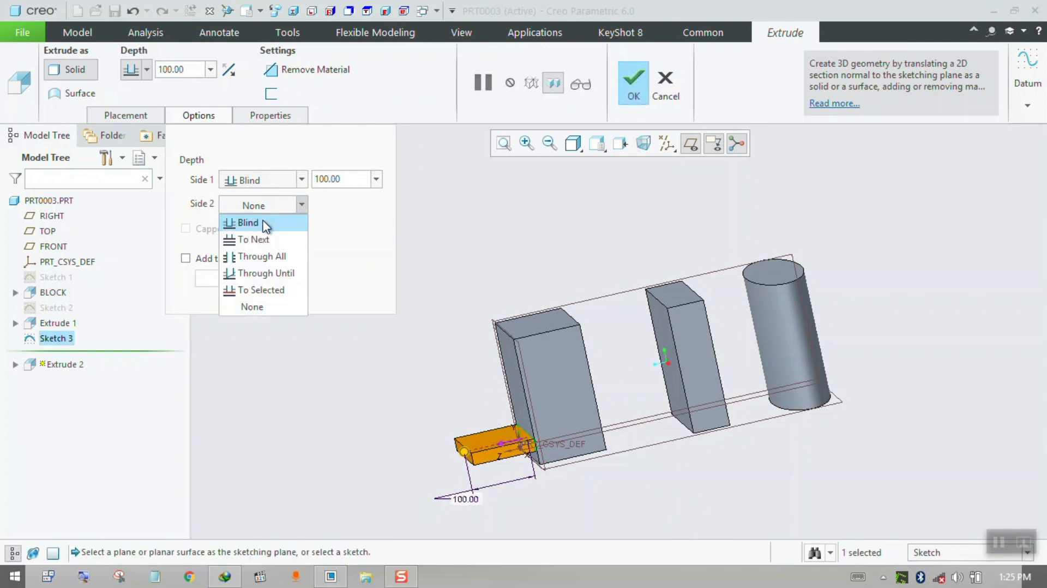
pyautogui.click(266, 223)
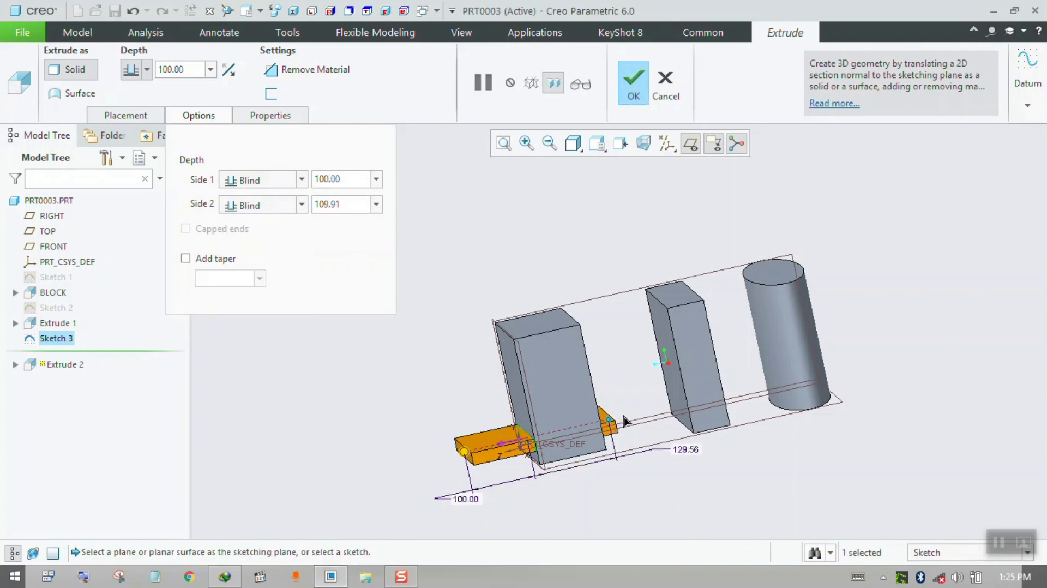
pyautogui.moveTo(625, 421); pyautogui.dragTo(655, 417)
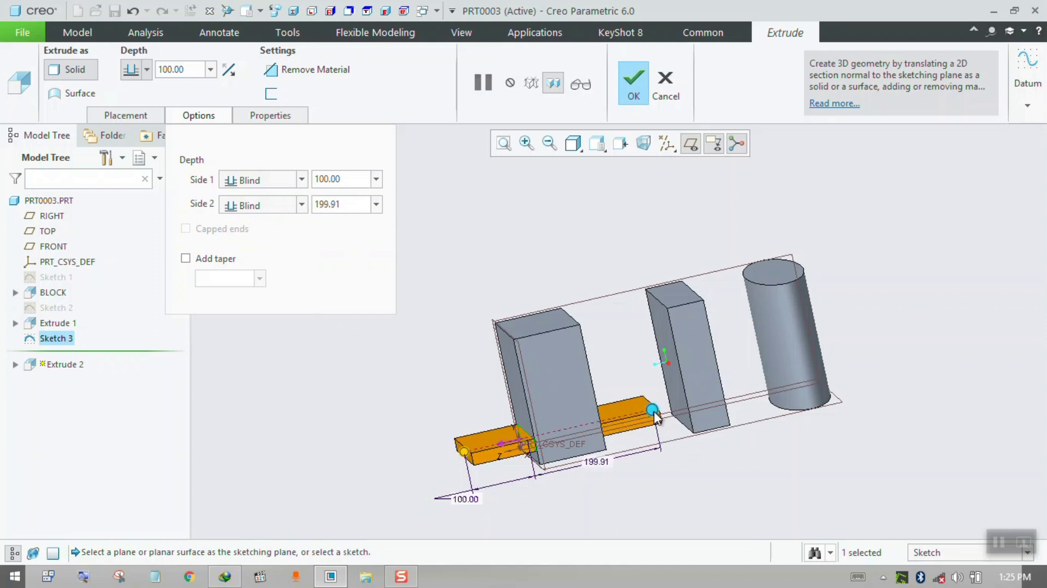
# - Try the To Next depth option on side 2, followed by Through All
pyautogui.click(280, 205)
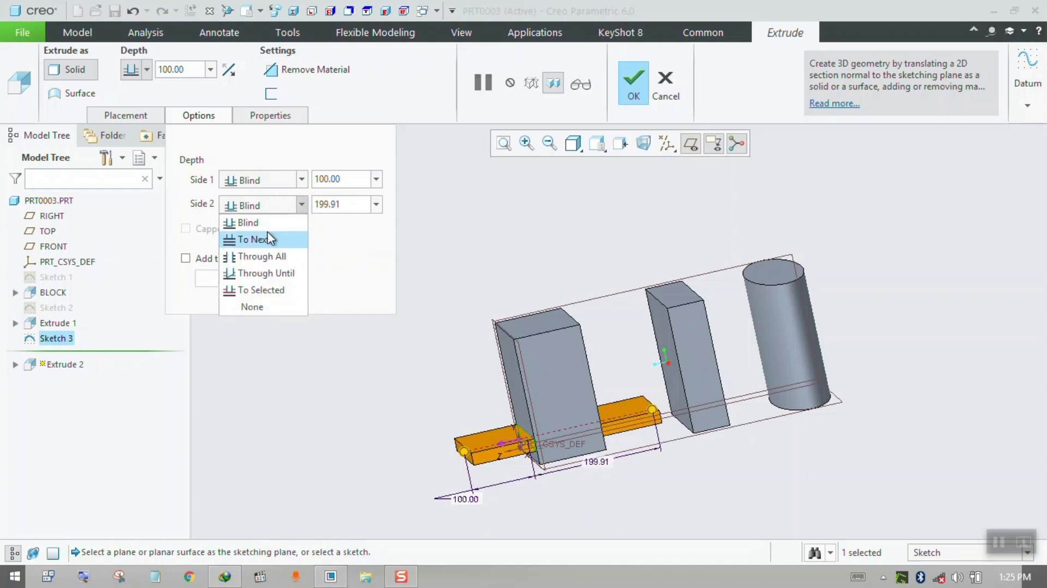
pyautogui.click(267, 239)
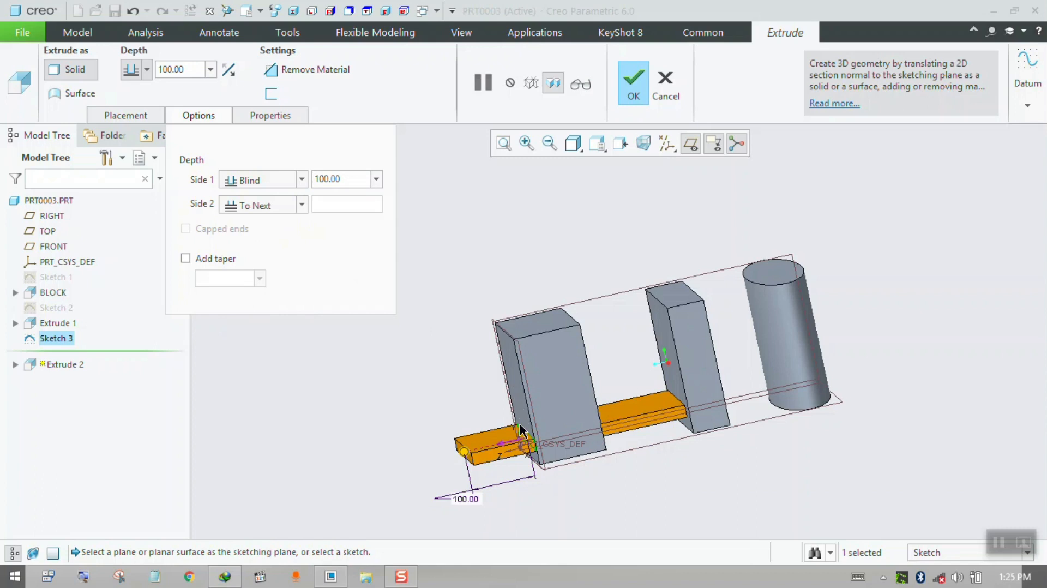
pyautogui.click(668, 385)
pyautogui.click(264, 206)
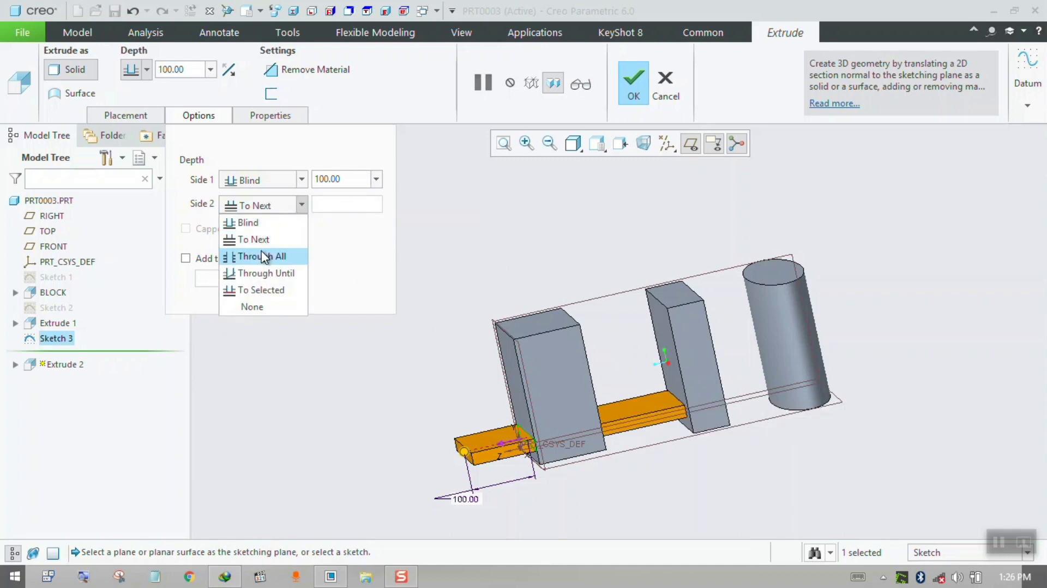
pyautogui.click(262, 255)
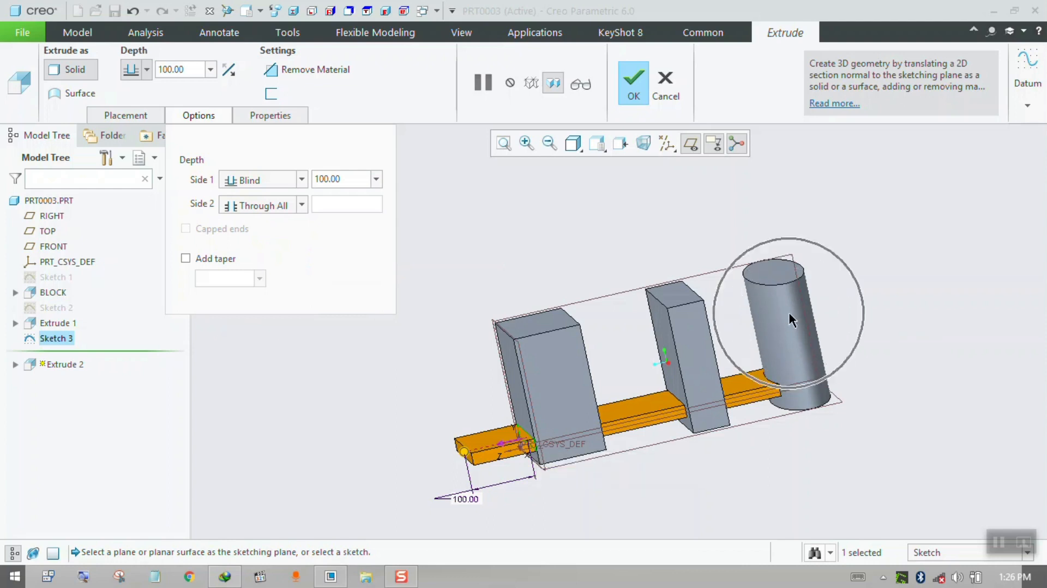
# - Set the side 2 depth option to Through Until, using the elliptical cylinder's near side surface as the reference
pyautogui.click(271, 205)
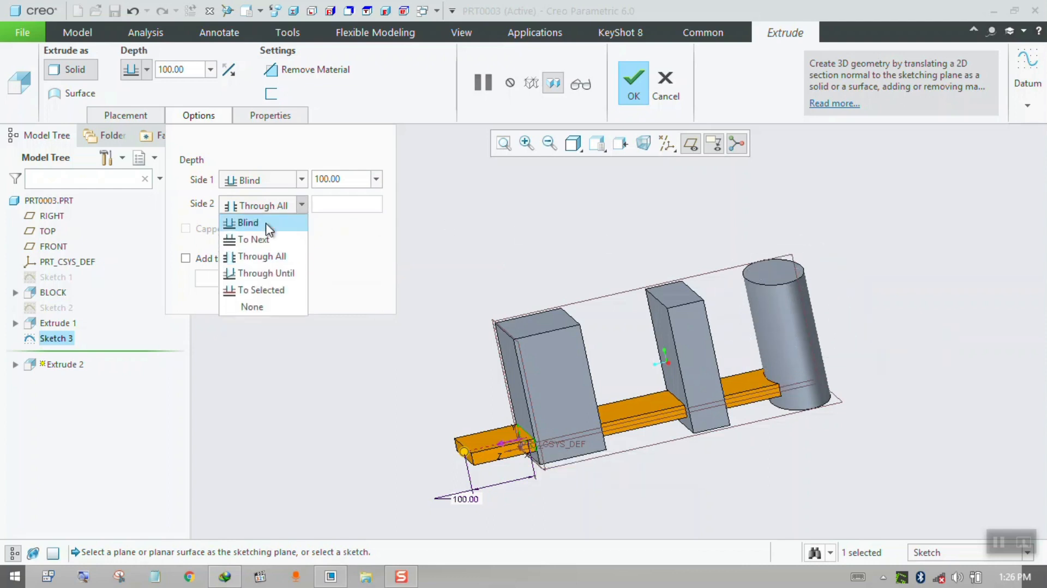
pyautogui.click(259, 271)
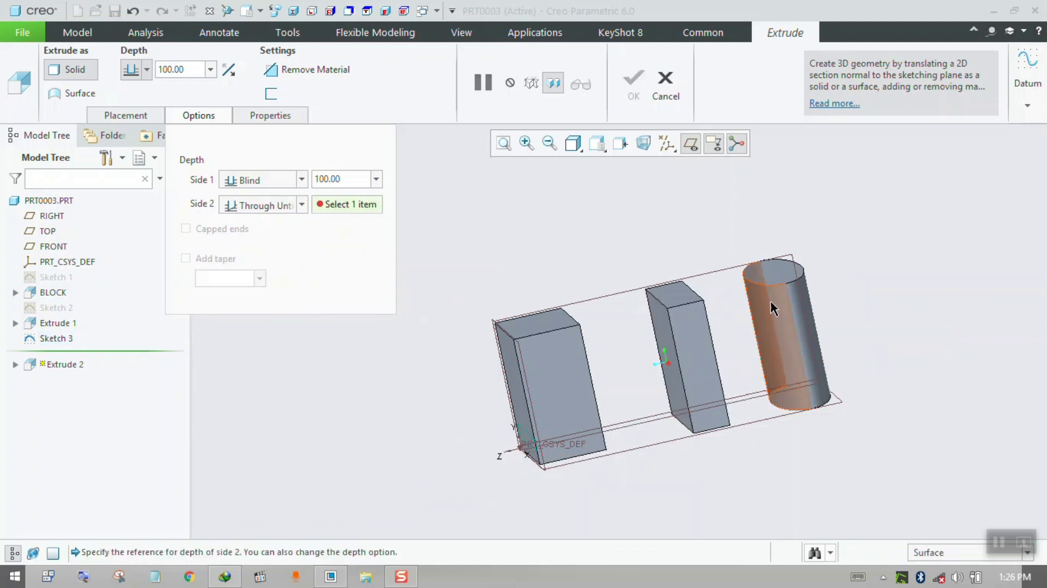
pyautogui.click(788, 334)
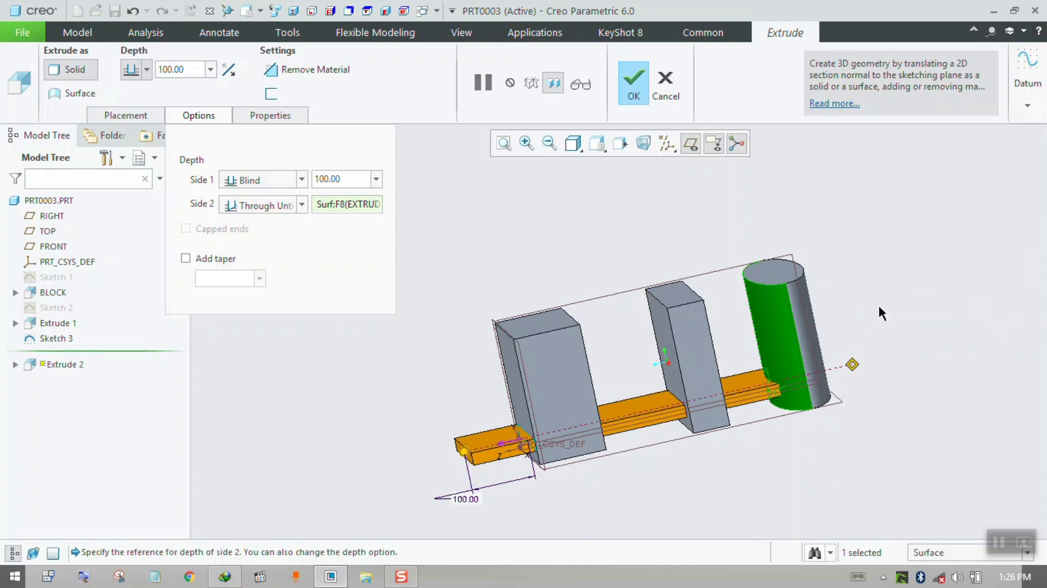
# - Change the side 2 depth option to To Selected, keeping the cylinder surface as reference, and complete the extrusion
pyautogui.click(301, 205)
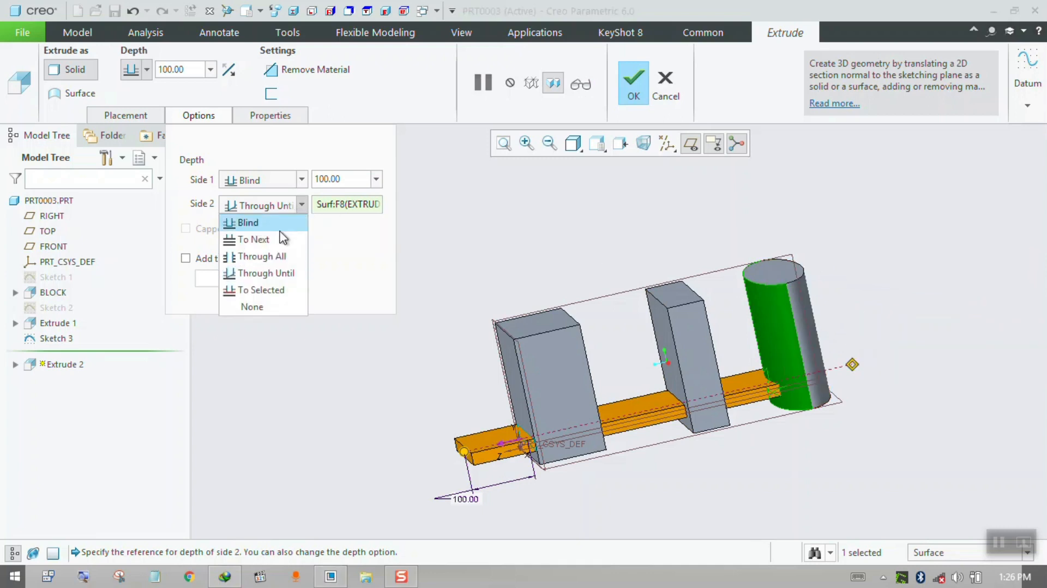
pyautogui.click(256, 289)
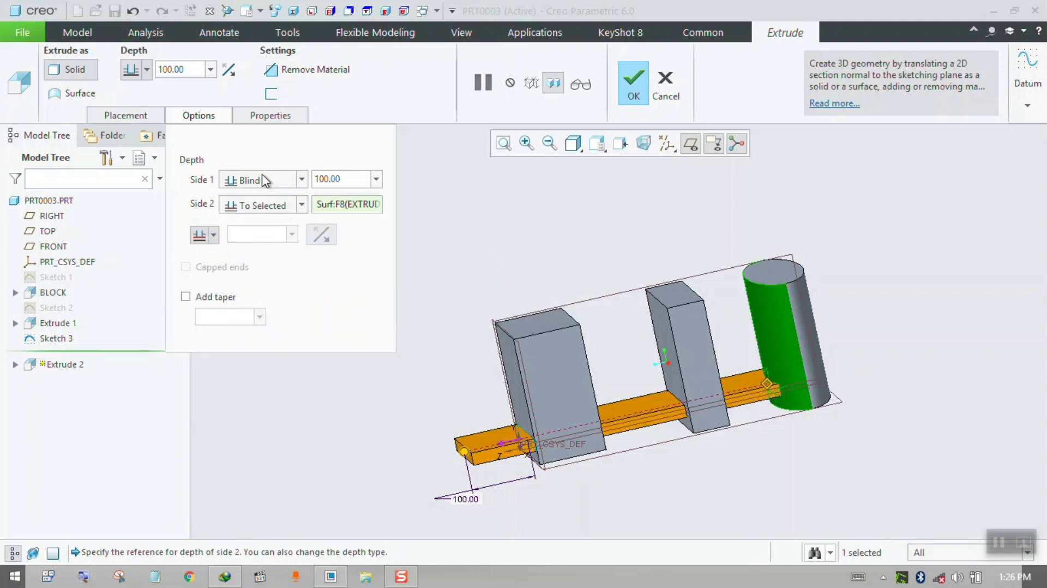
pyautogui.click(213, 270)
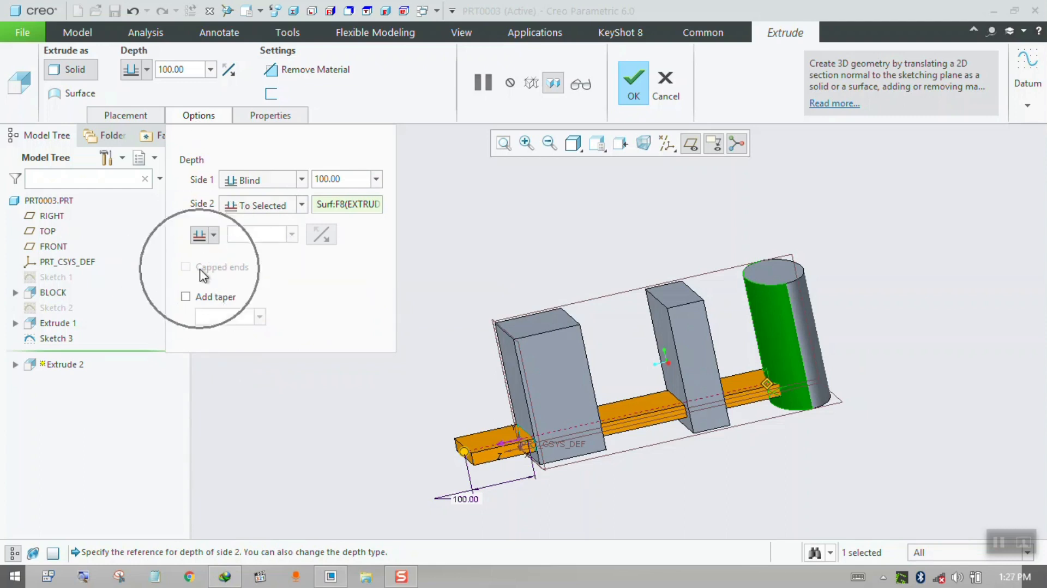
pyautogui.click(82, 94)
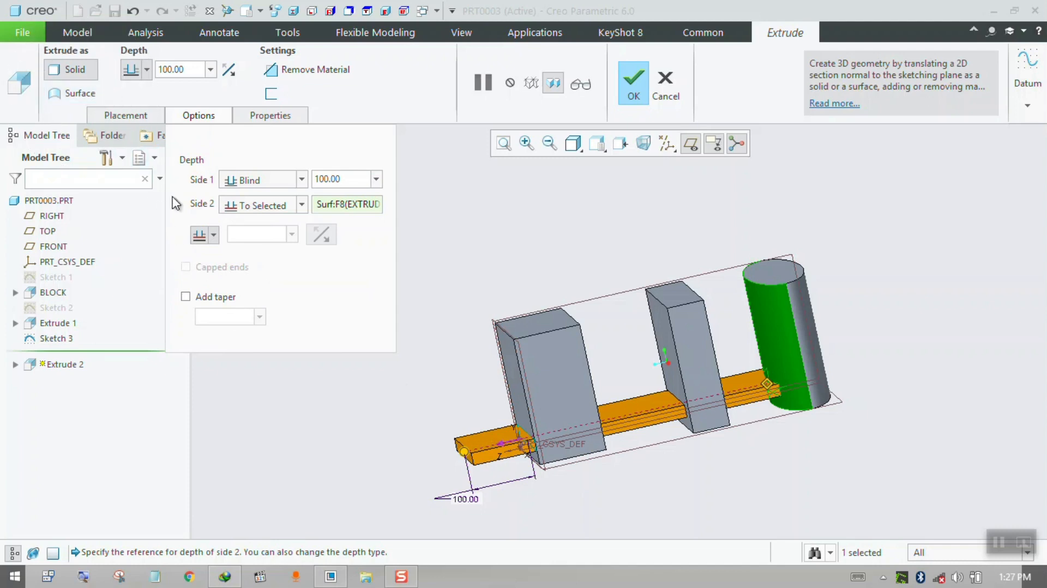
pyautogui.click(197, 273)
pyautogui.click(633, 83)
pyautogui.click(542, 252)
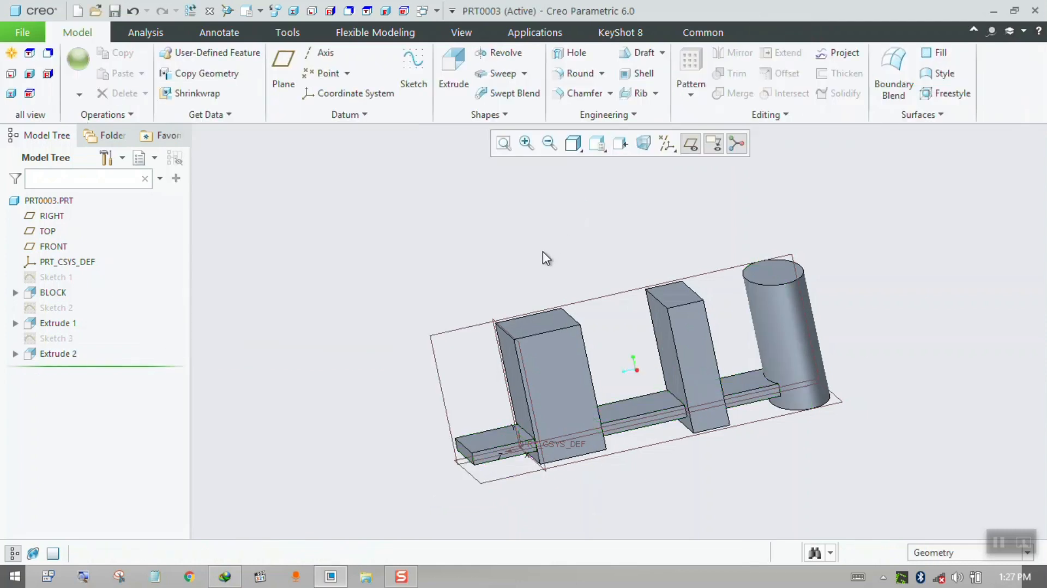
# - Start a sketch on the block's top face and draw a rectangle from corner to corner over the face outline
pyautogui.click(543, 320)
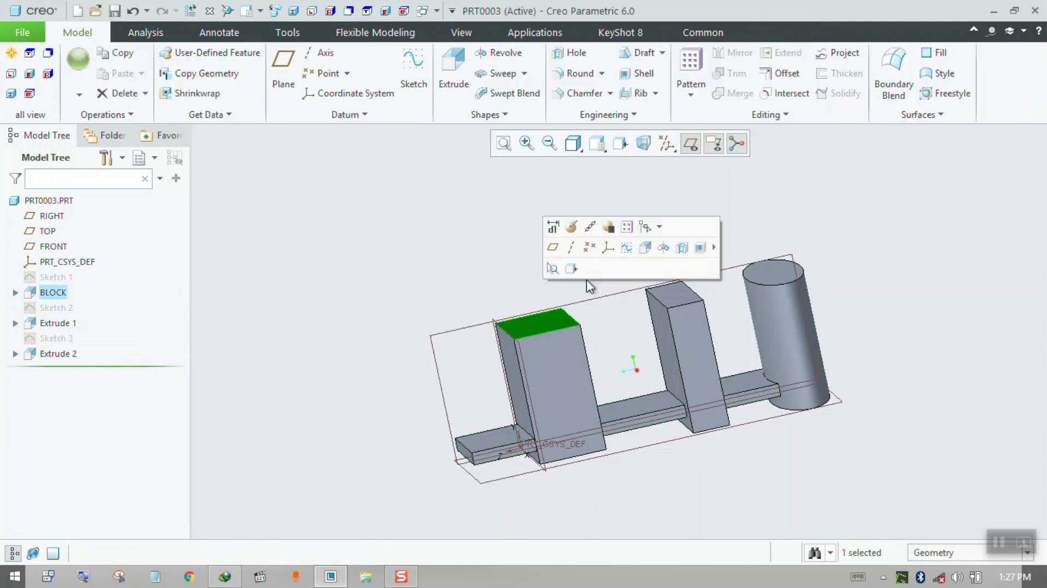
pyautogui.click(626, 248)
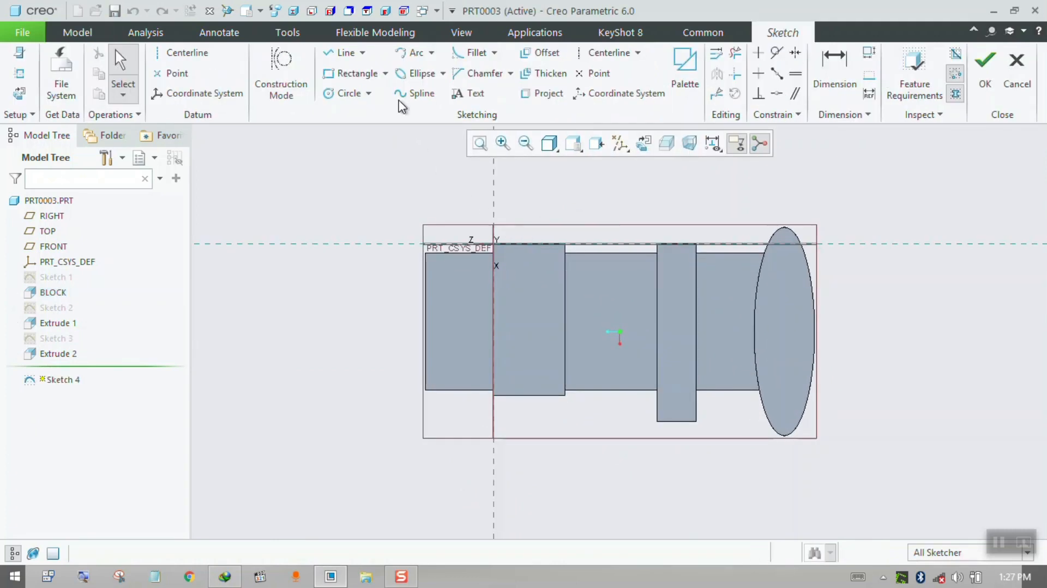
pyautogui.click(352, 73)
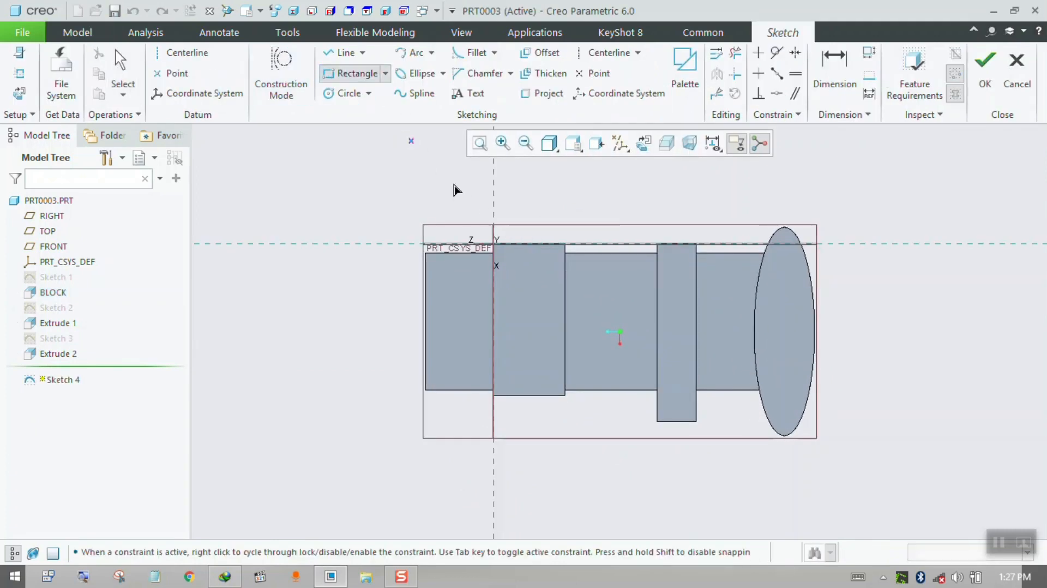
pyautogui.click(494, 245)
pyautogui.click(565, 396)
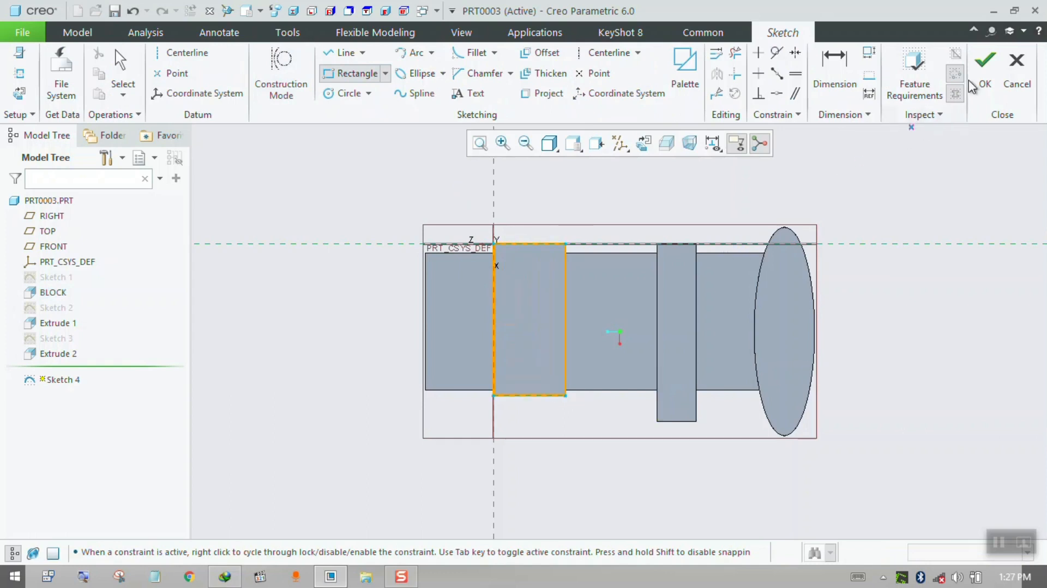
# - Finish the rectangle sketch on the block's top face and extrude it 164.24 upward as a solid with a taper of 10
pyautogui.click(981, 71)
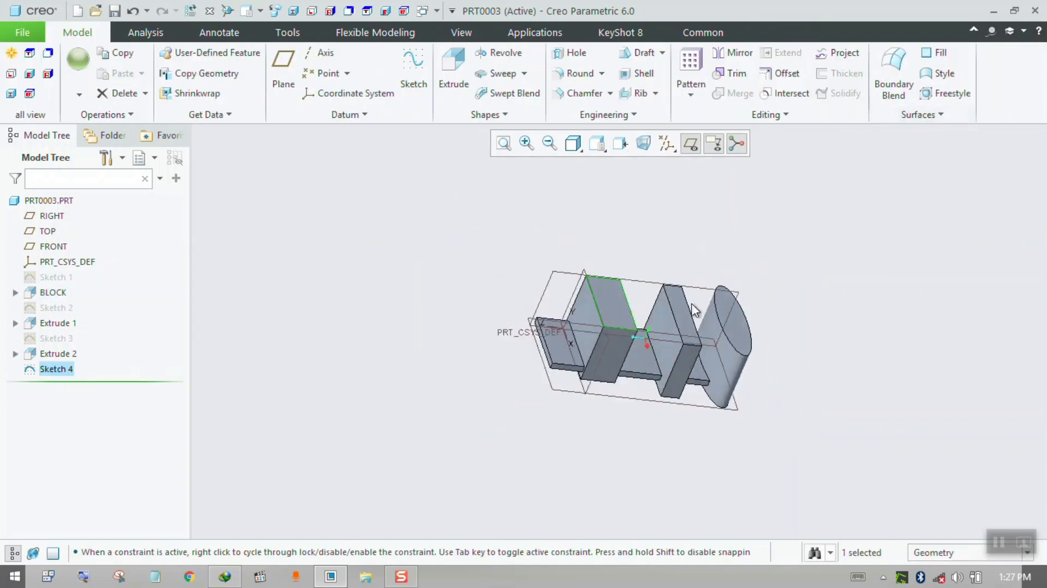
pyautogui.click(453, 62)
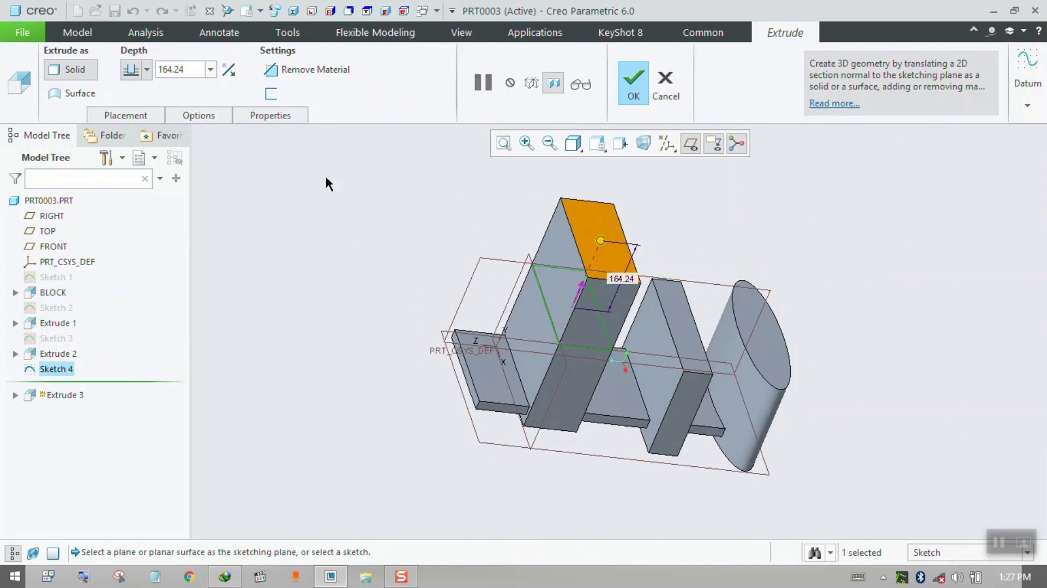
pyautogui.click(201, 114)
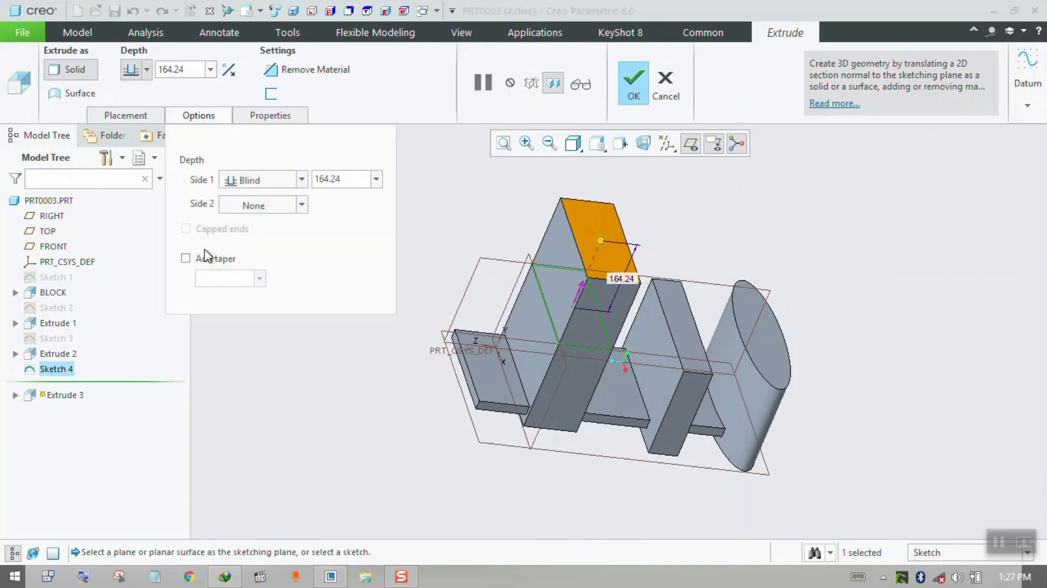
pyautogui.click(186, 258)
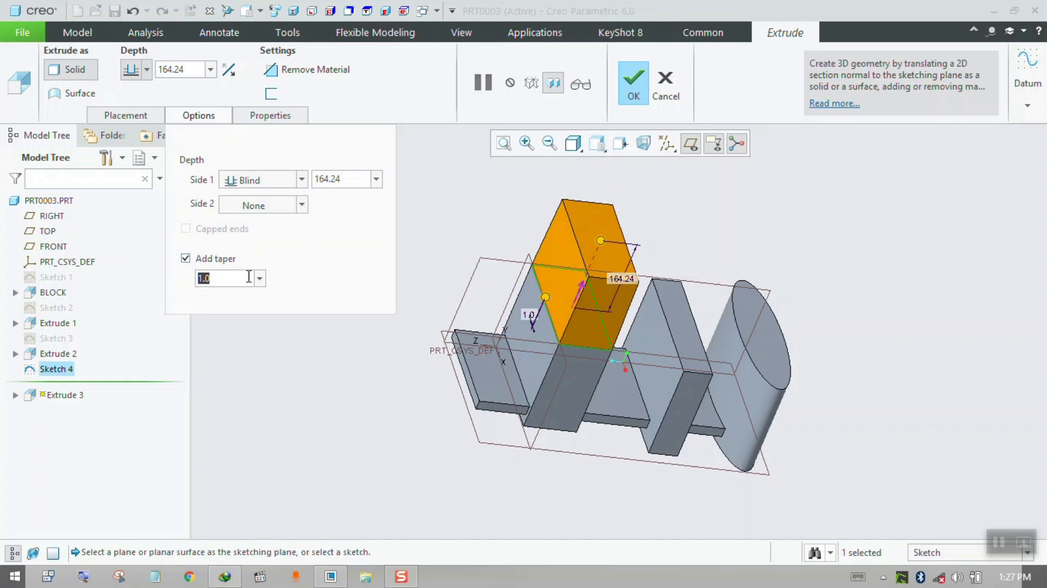
pyautogui.write('10')
pyautogui.press('Return')
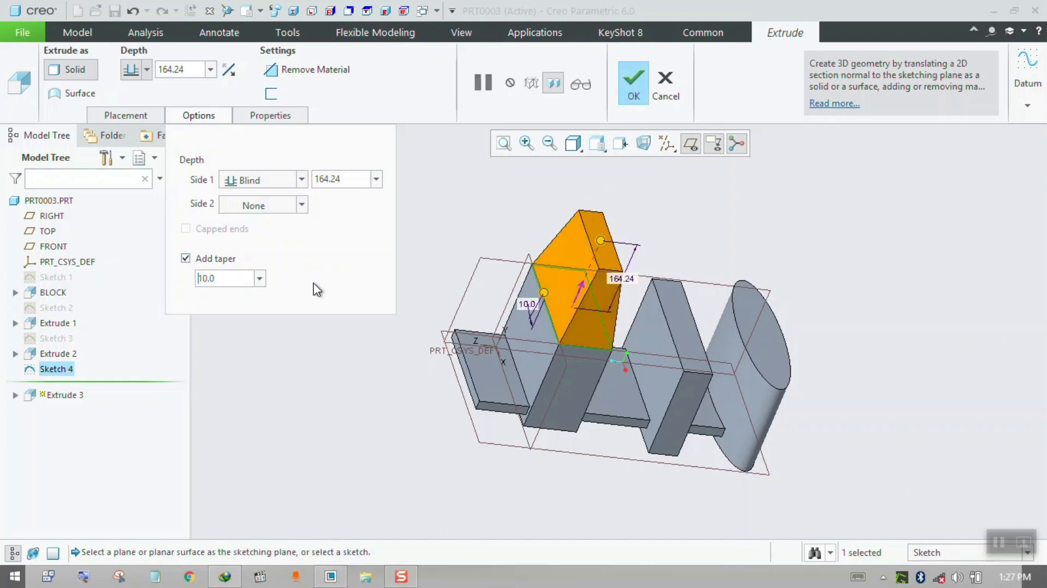
pyautogui.moveTo(698, 311)
pyautogui.mouseDown(button='middle')
pyautogui.moveTo(647, 280)
pyautogui.moveTo(679, 280)
pyautogui.moveTo(654, 271)
pyautogui.mouseUp(button='middle')
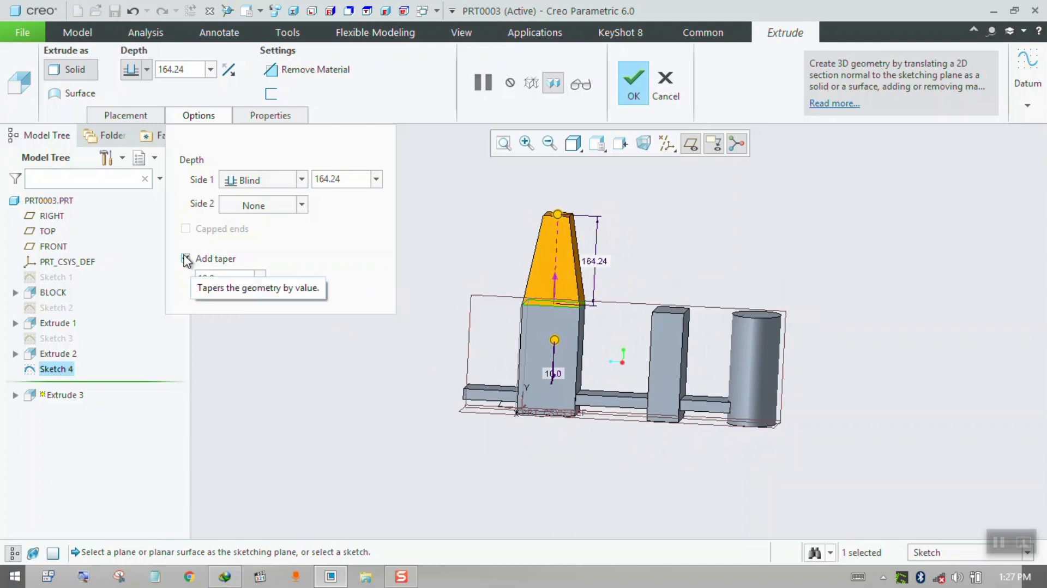
pyautogui.click(296, 243)
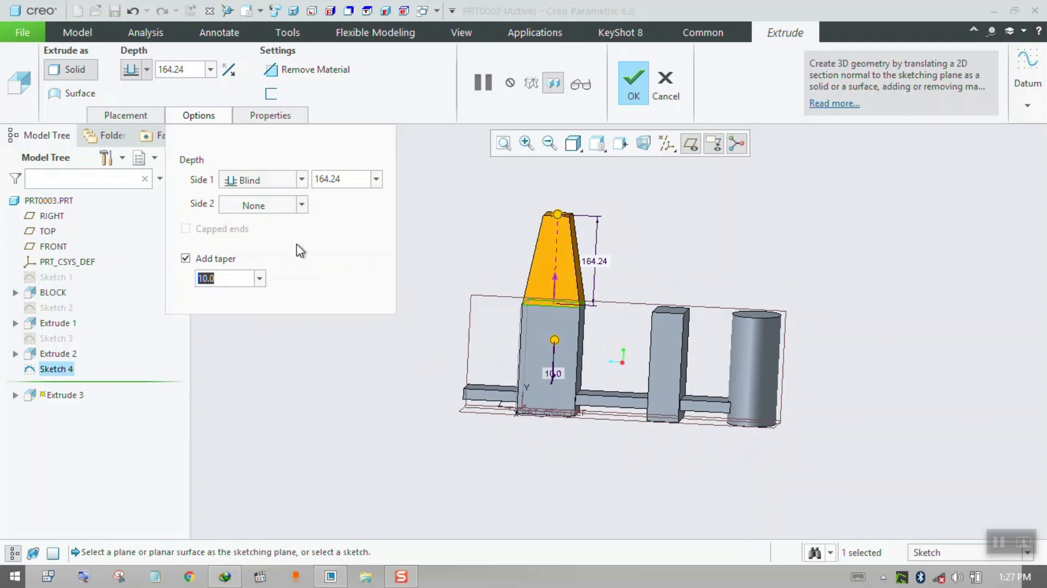
pyautogui.click(632, 87)
pyautogui.click(430, 75)
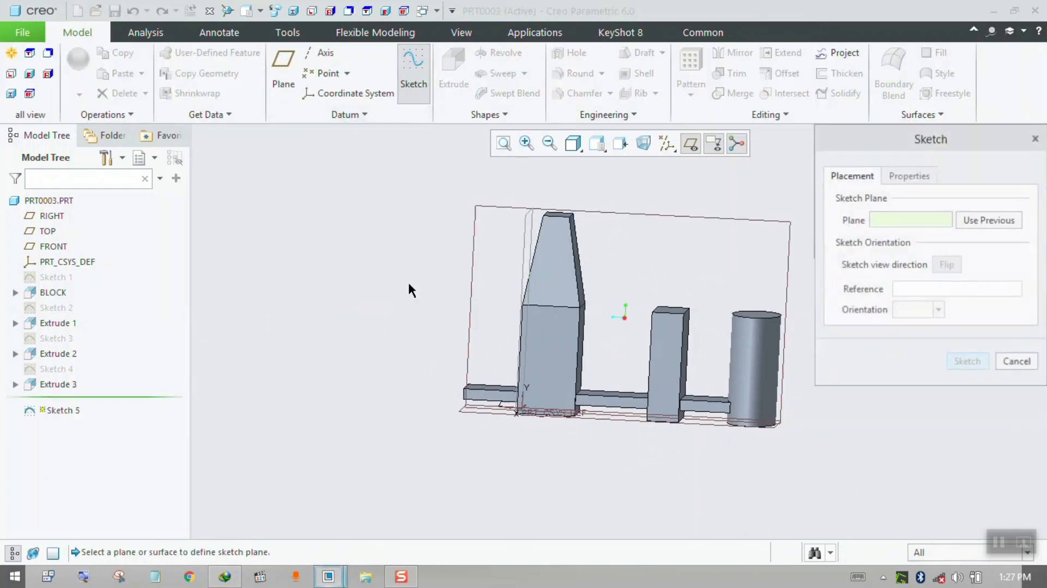
pyautogui.moveTo(409, 290); pyautogui.dragTo(436, 314, button='middle')
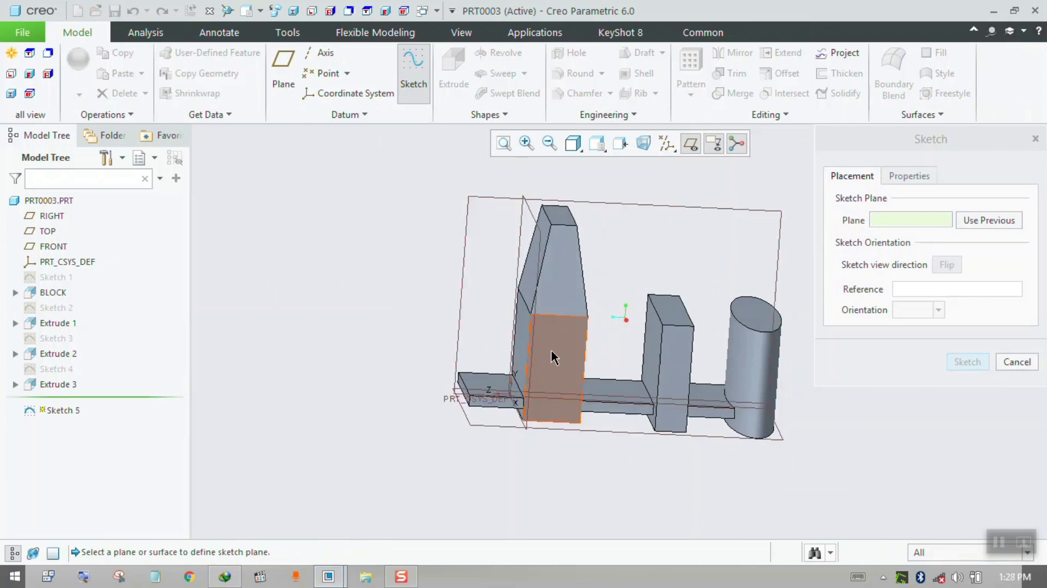
pyautogui.scroll(-3, 753, 354)
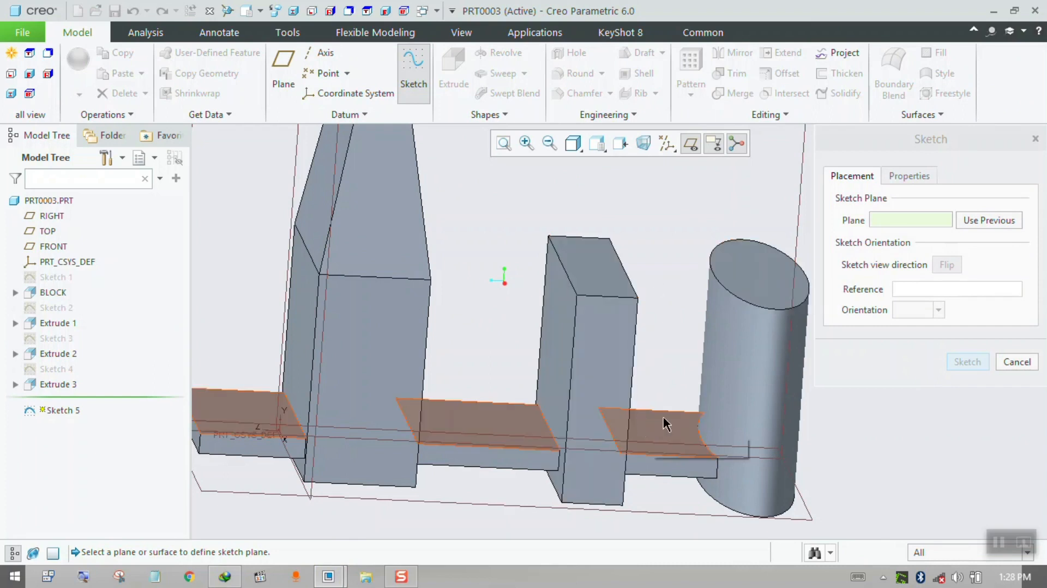
pyautogui.scroll(-5, 544, 400)
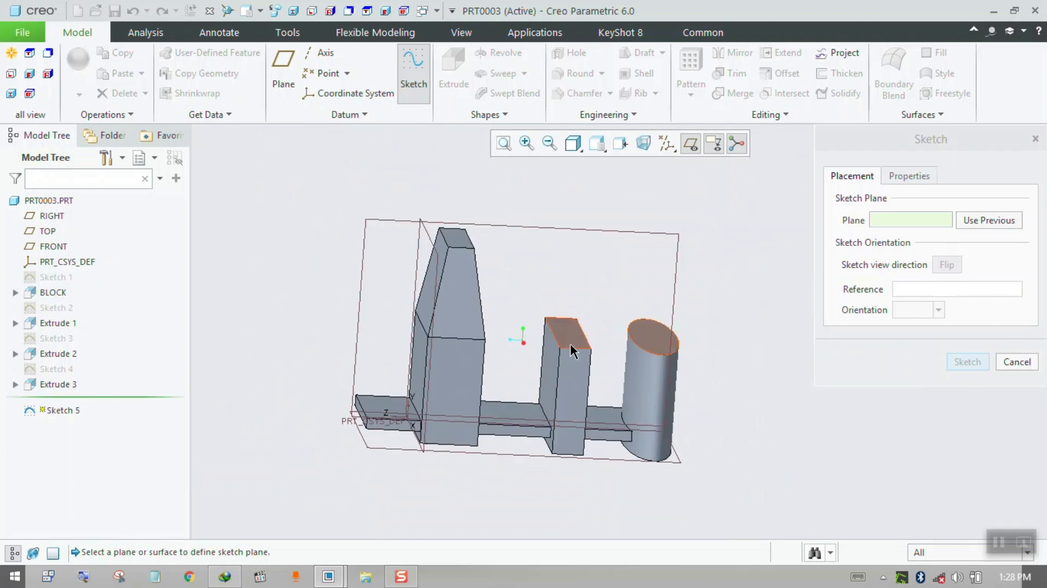
pyautogui.click(570, 350)
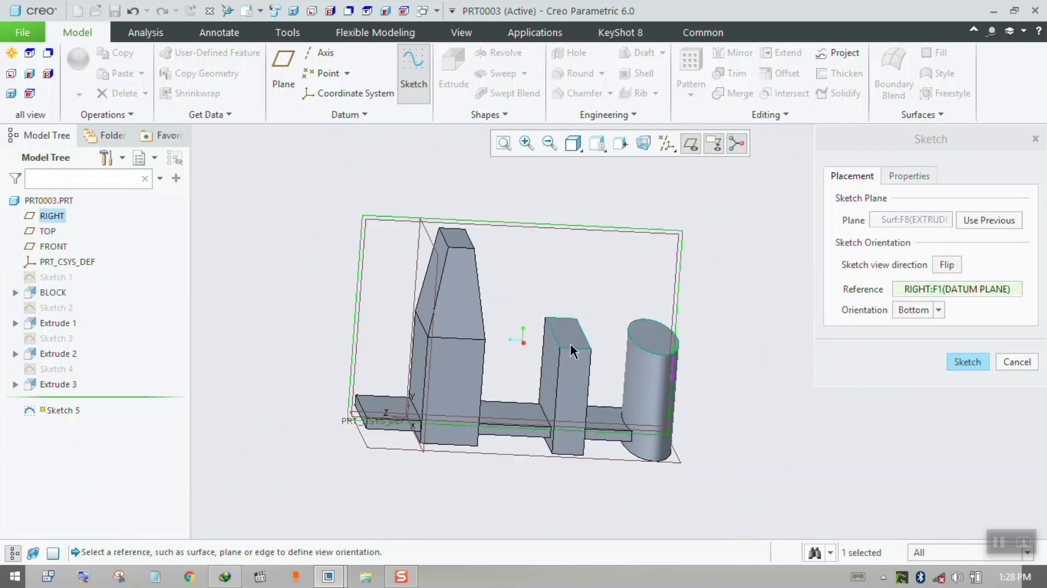
pyautogui.click(415, 376)
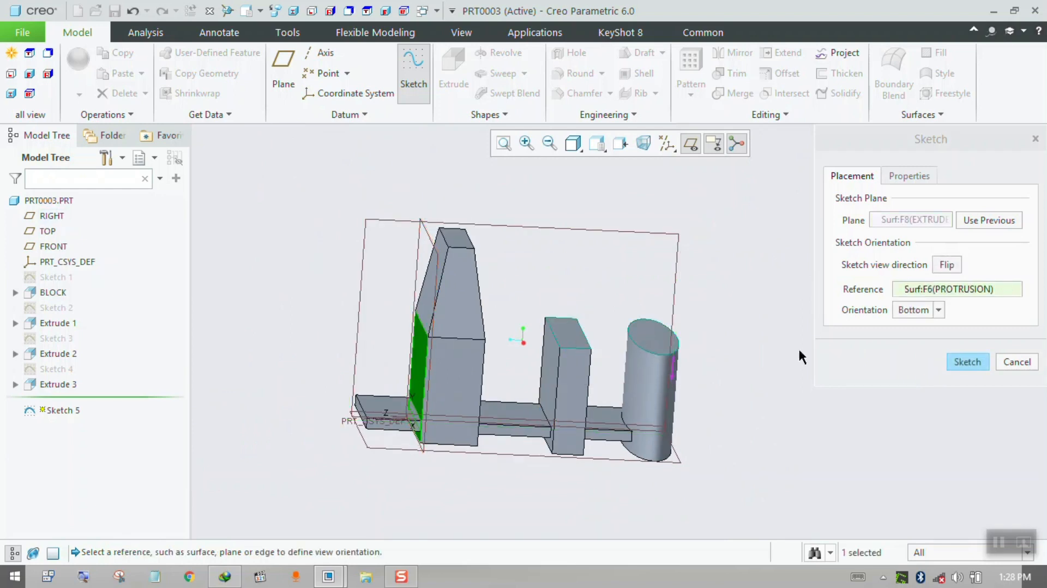
pyautogui.click(965, 361)
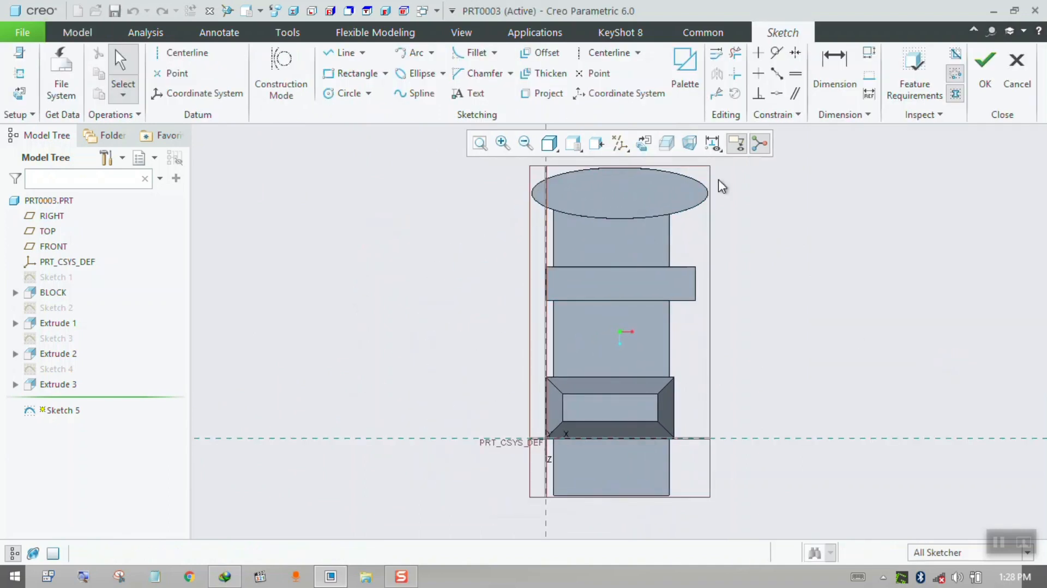
pyautogui.click(1016, 88)
# - Sketch a circle on the block's end face, above the thin connecting bar, and finish the sketch
pyautogui.click(570, 320)
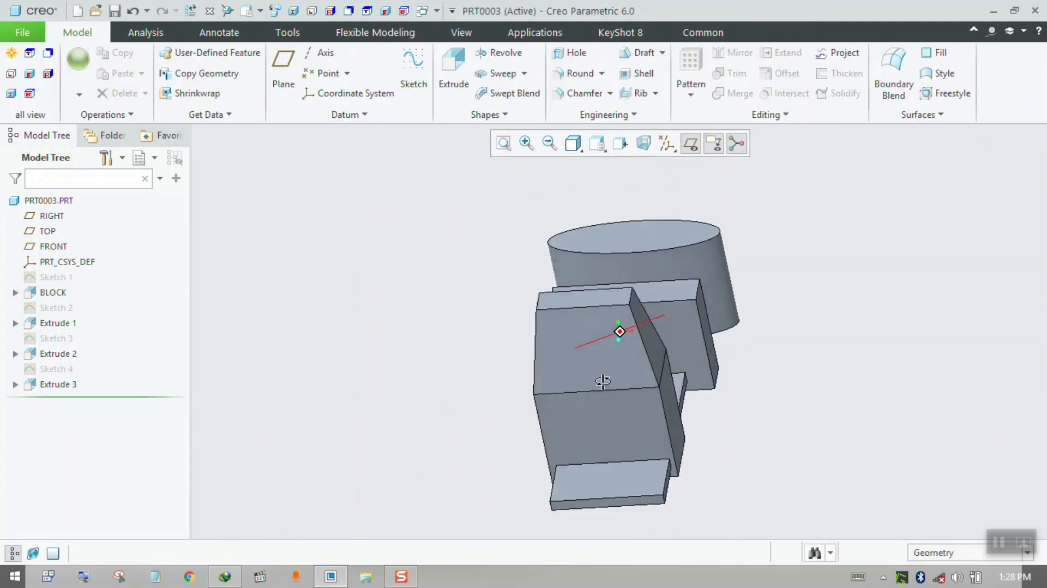
pyautogui.click(603, 411)
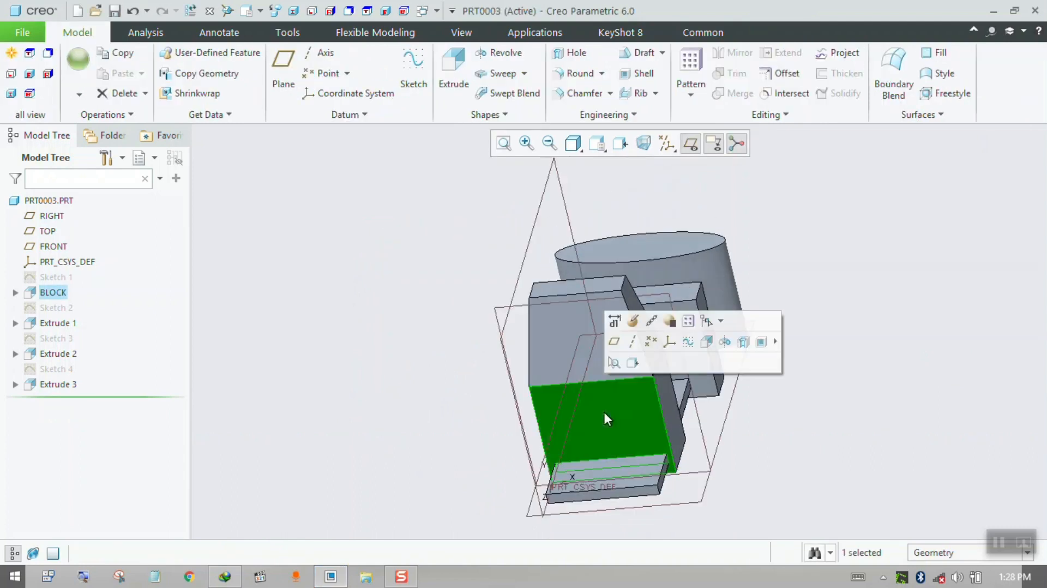
pyautogui.click(412, 67)
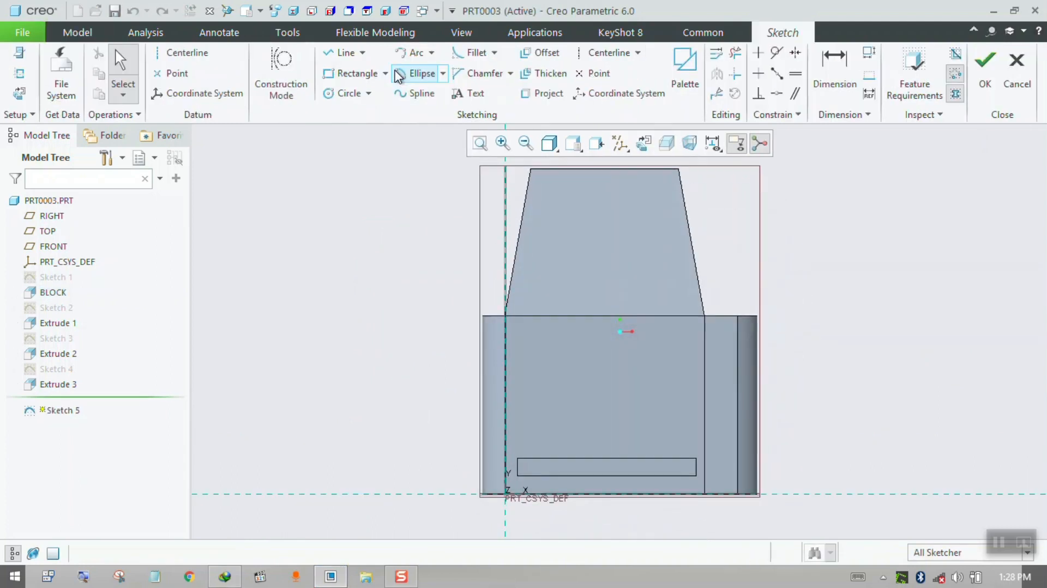
pyautogui.click(345, 93)
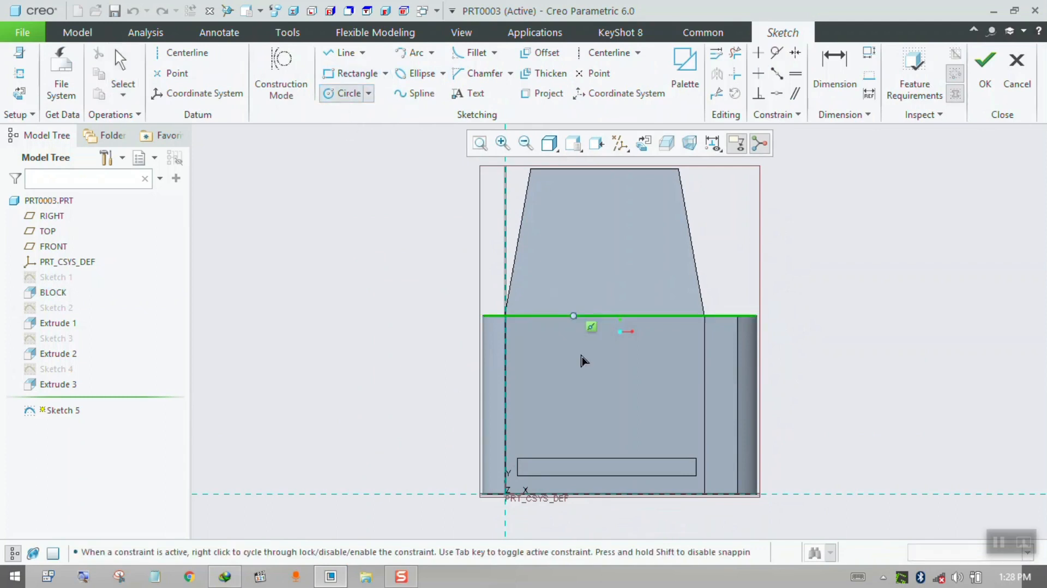
pyautogui.click(620, 410)
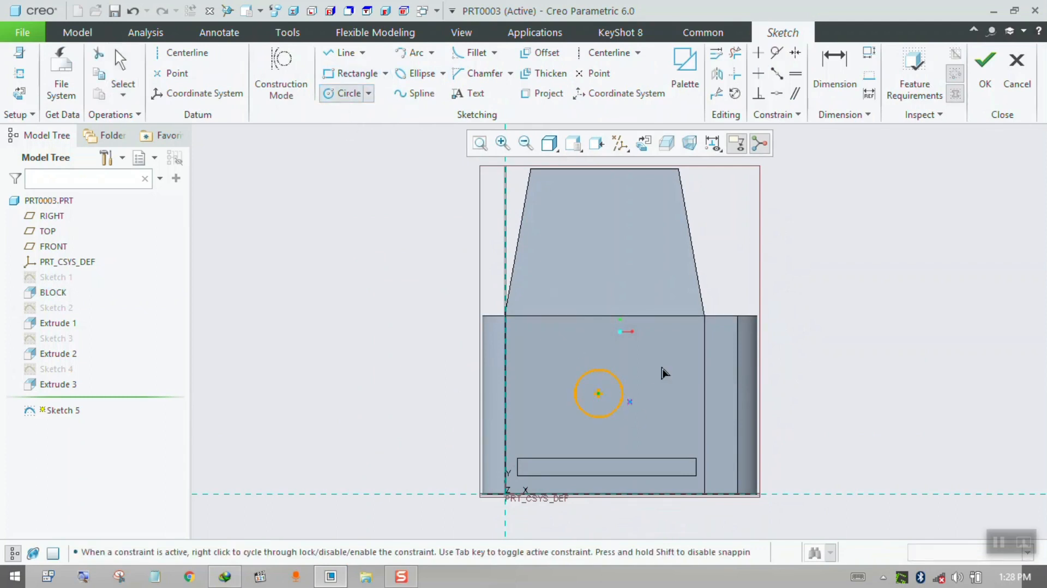
pyautogui.click(985, 66)
# - Extrude the circle 53.26 with the direction flipped into the block and material removal turned off, and complete the feature
pyautogui.moveTo(813, 287); pyautogui.dragTo(765, 292, button='middle')
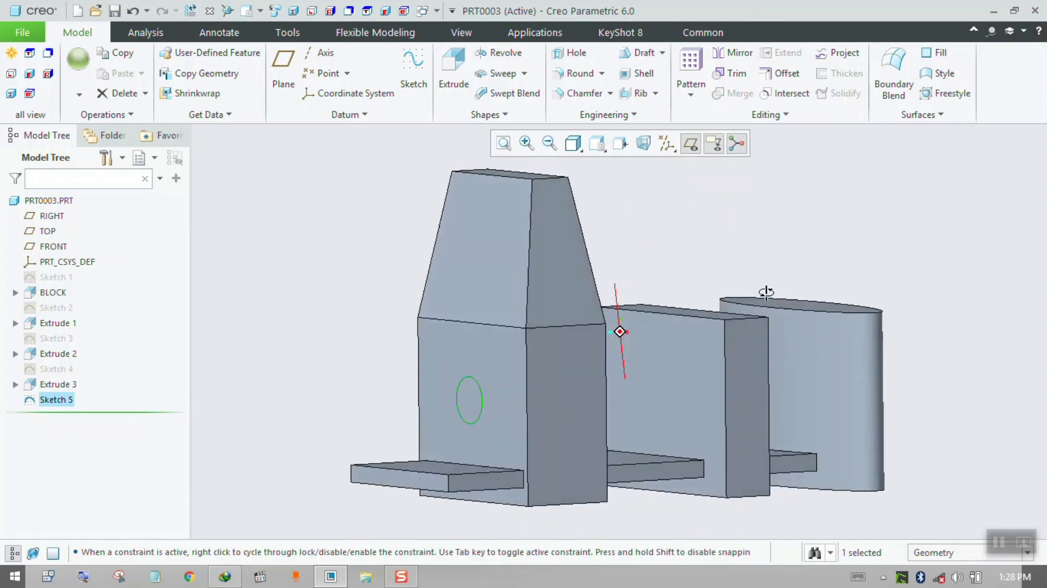
pyautogui.click(446, 82)
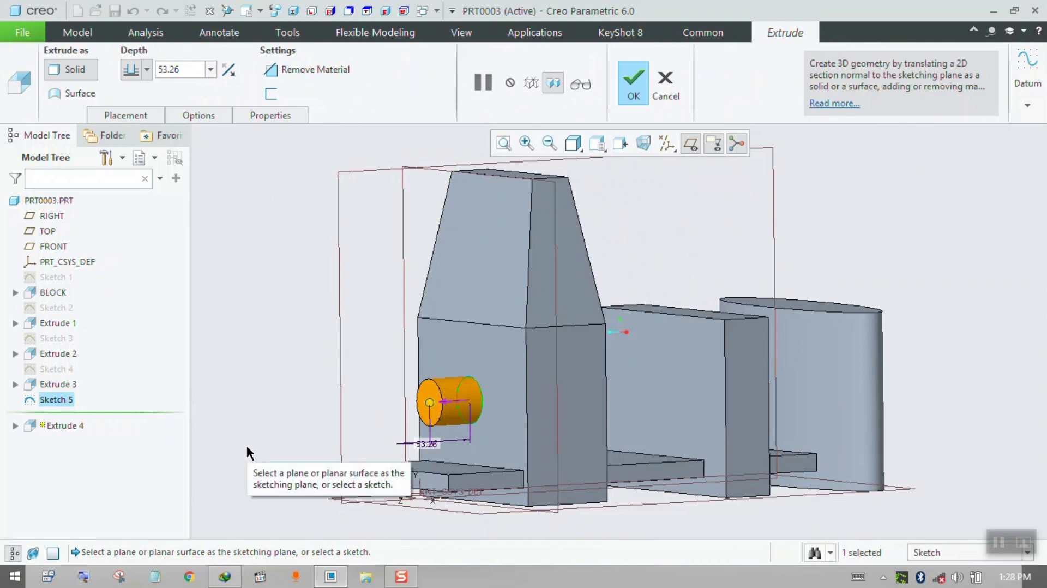
pyautogui.click(229, 71)
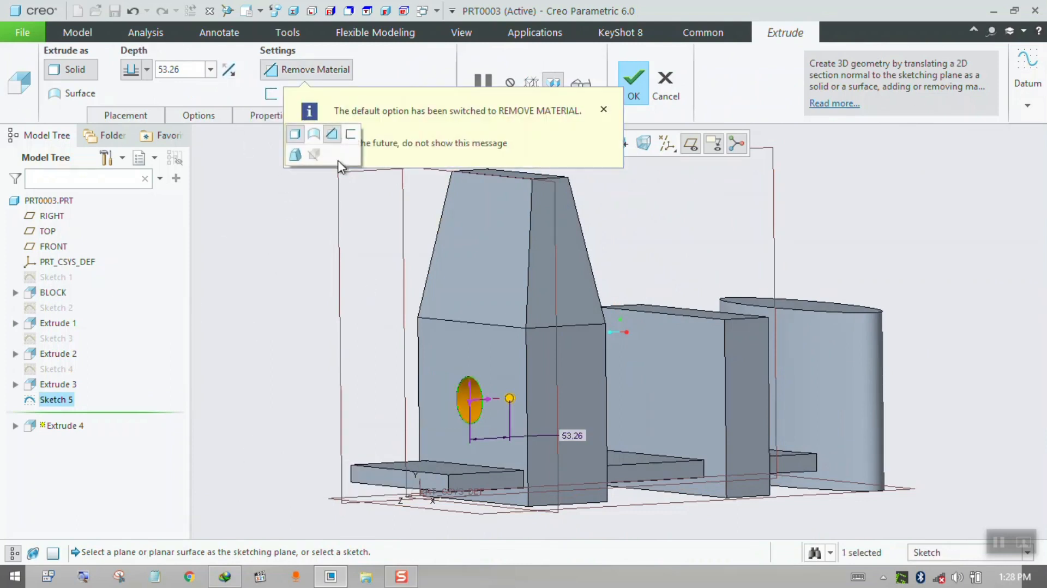
pyautogui.click(315, 64)
pyautogui.middleClick(413, 214)
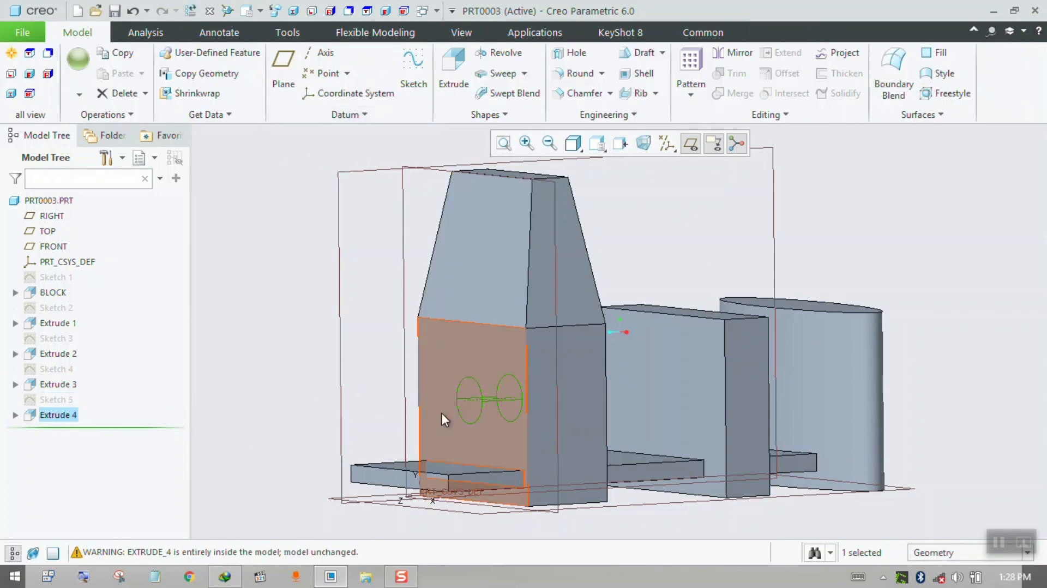
# - Edit the definition of the circle's extrusion and lengthen its depth to about 588, past the elliptical cylinder
pyautogui.rightClick(57, 421)
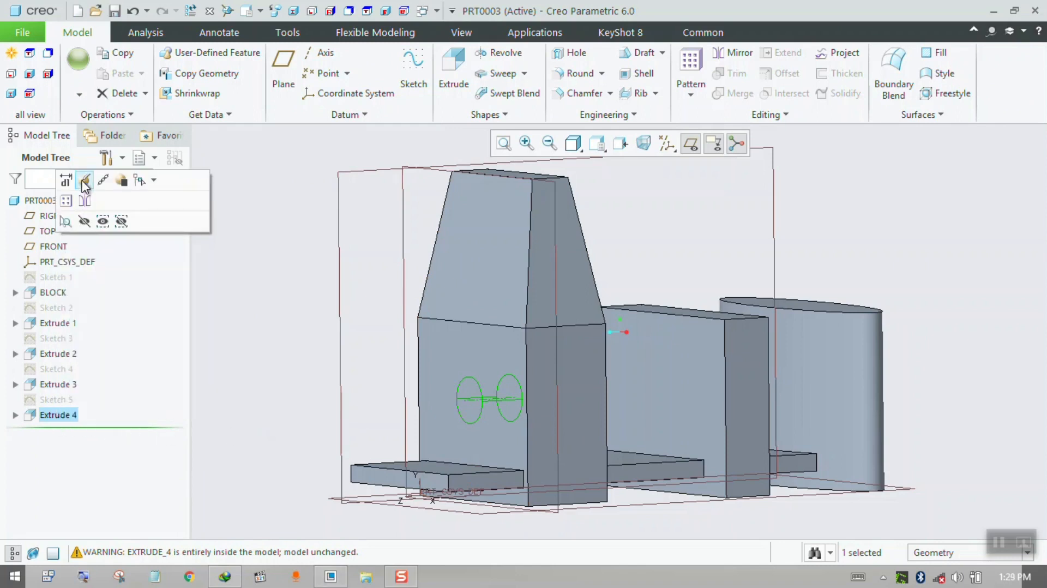
pyautogui.click(84, 181)
pyautogui.moveTo(457, 411); pyautogui.dragTo(427, 411, button='middle')
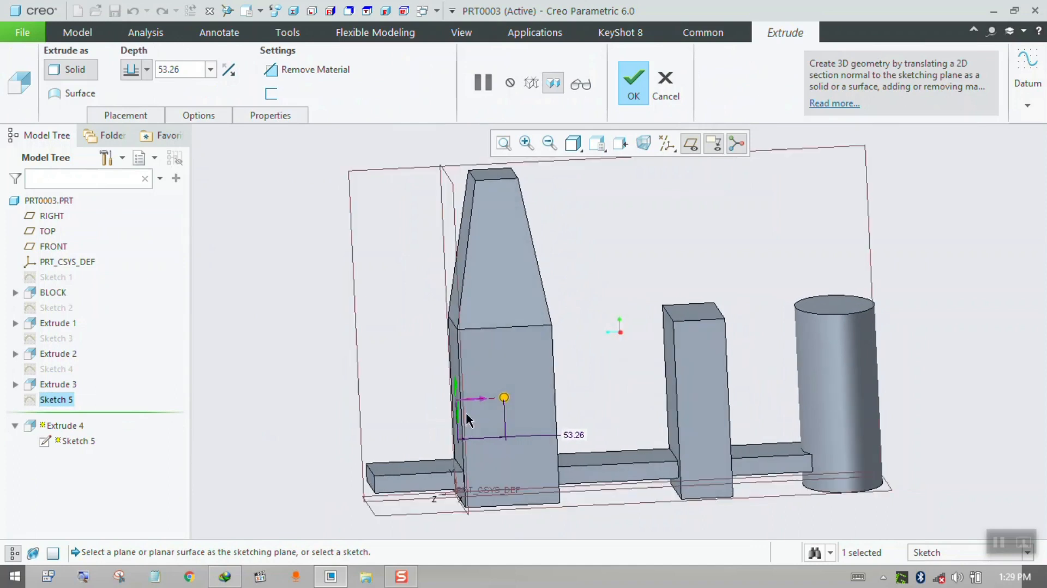
pyautogui.moveTo(502, 401); pyautogui.dragTo(983, 374)
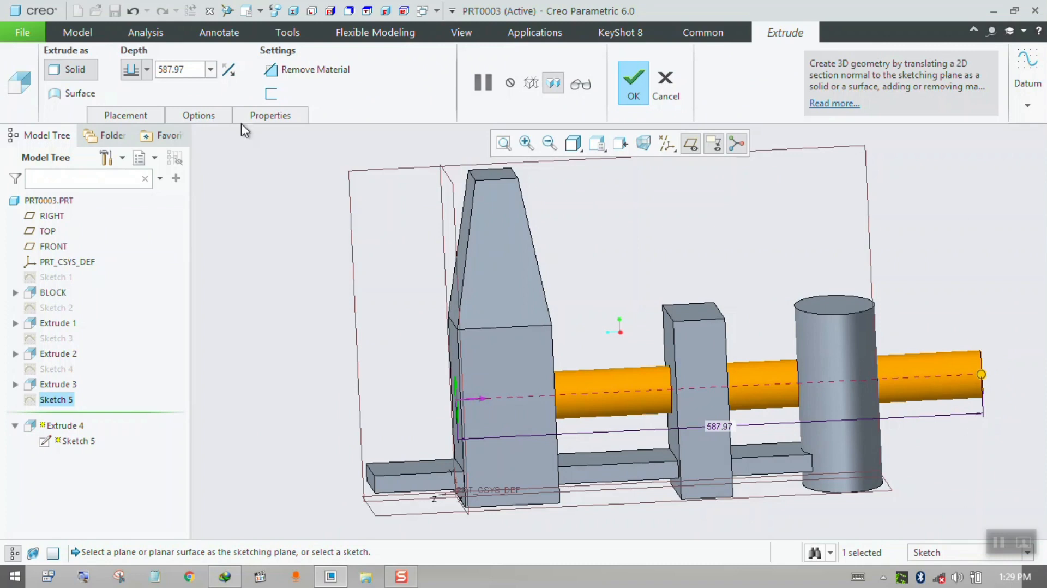
# - Turn on Remove Material for the circle's extrusion and shorten the cut to a depth of about 313, ending within the middle block
pyautogui.click(288, 77)
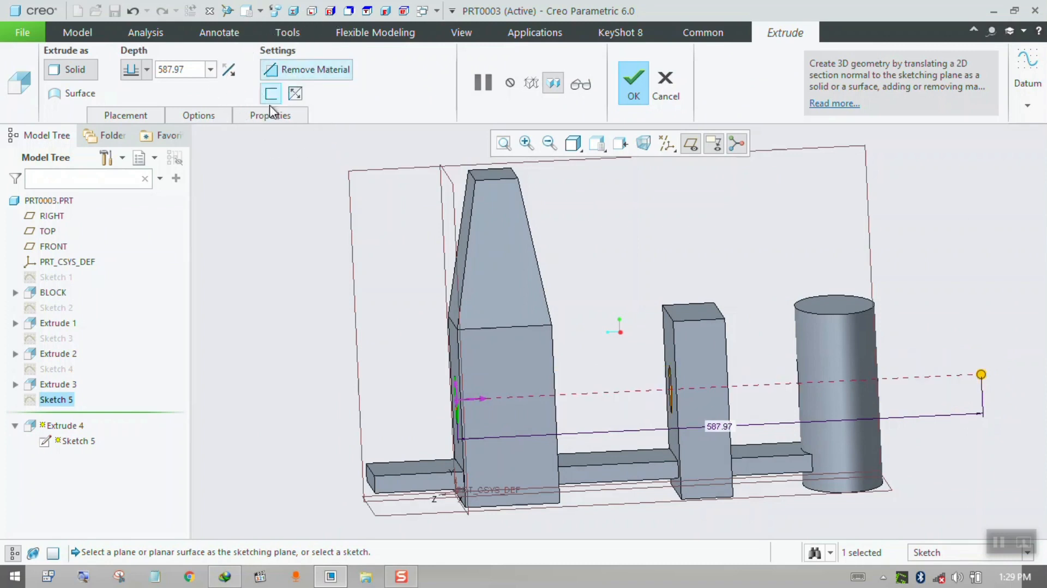
pyautogui.moveTo(249, 232); pyautogui.dragTo(279, 240, button='middle')
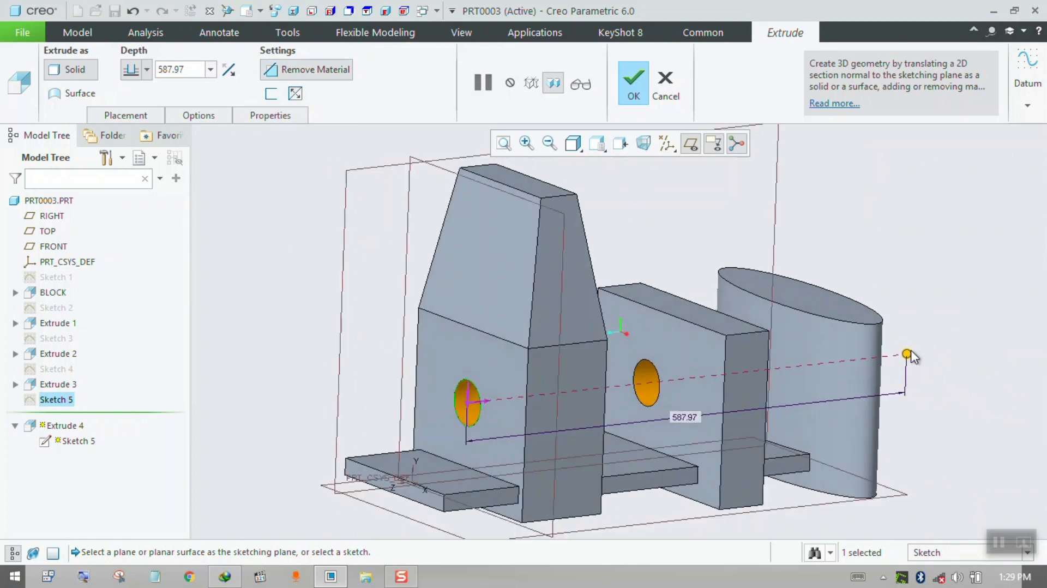
pyautogui.moveTo(909, 354); pyautogui.dragTo(792, 369)
pyautogui.moveTo(791, 369); pyautogui.dragTo(773, 367, button='middle')
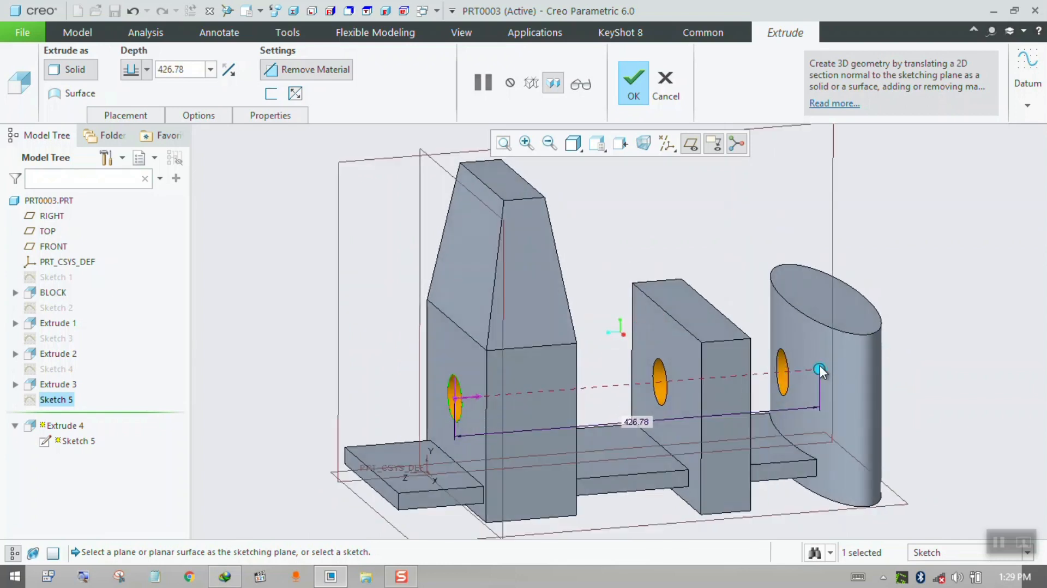
pyautogui.moveTo(819, 366); pyautogui.dragTo(725, 401)
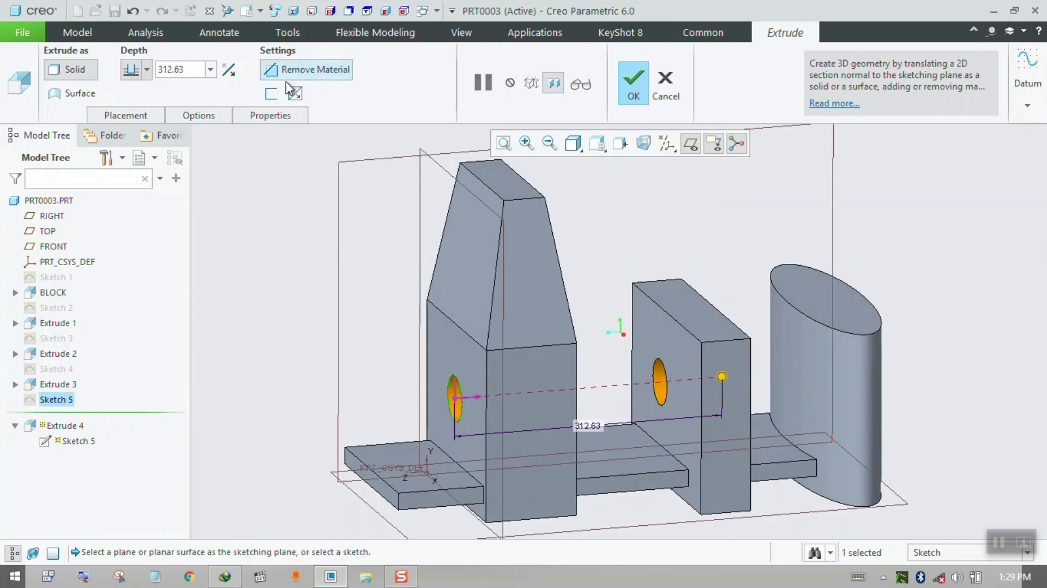
# - Try the Symmetric depth option on side 1 of the cut, followed by To Next
pyautogui.click(198, 115)
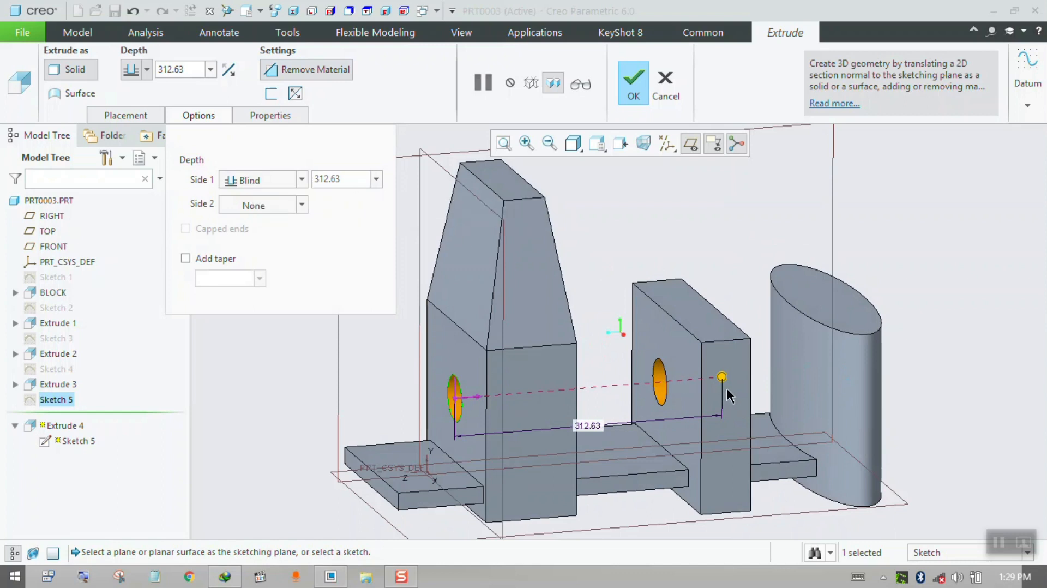
pyautogui.click(278, 181)
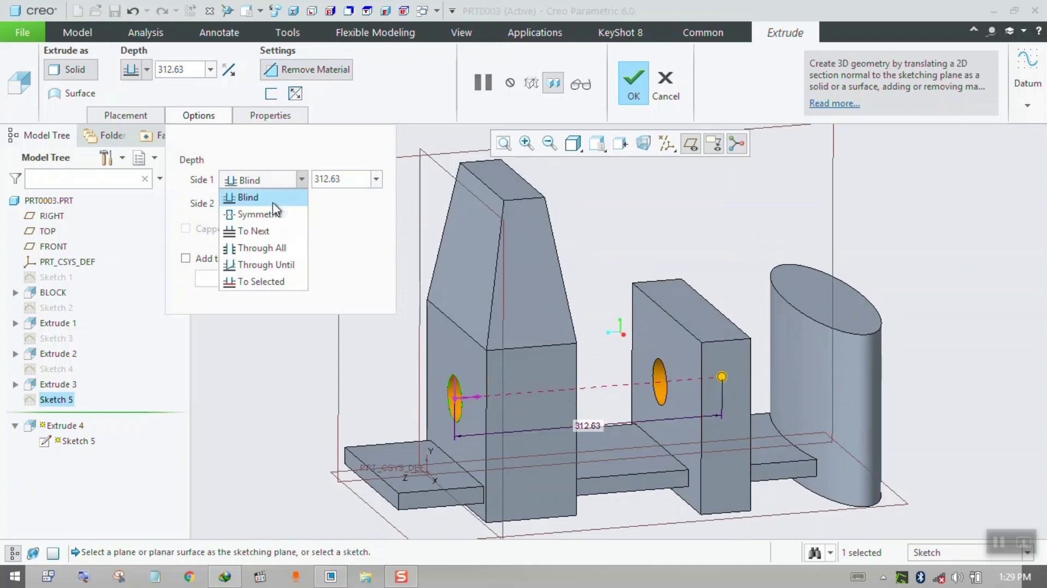
pyautogui.click(272, 216)
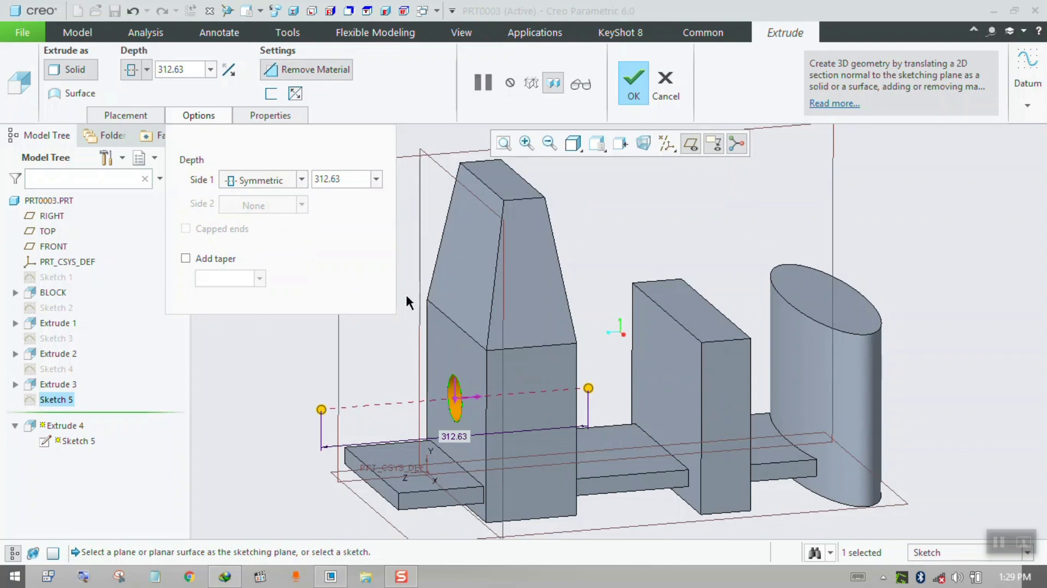
pyautogui.click(267, 184)
pyautogui.click(266, 230)
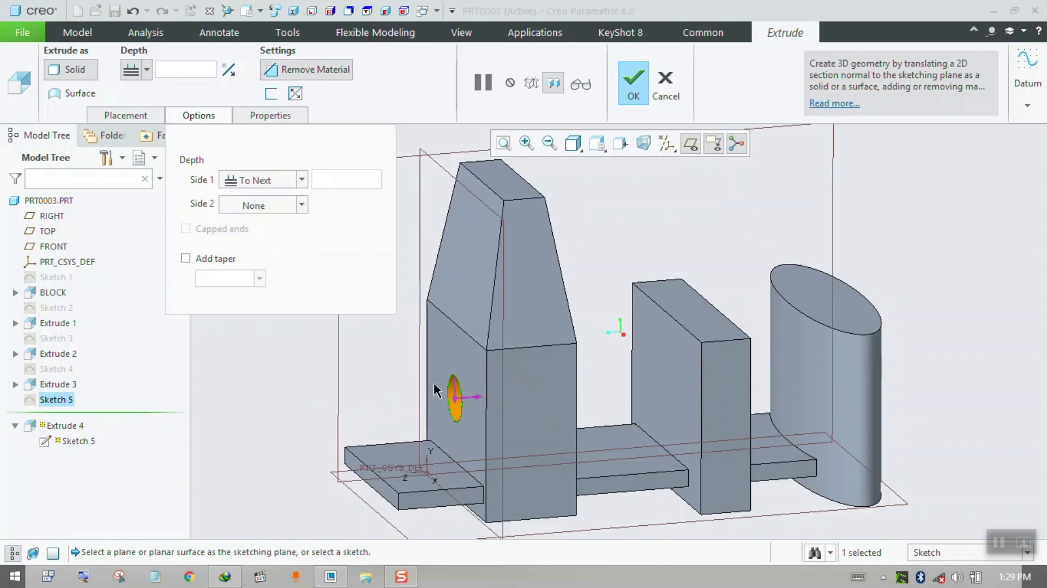
pyautogui.moveTo(573, 411)
pyautogui.mouseDown(button='middle')
pyautogui.moveTo(551, 332)
pyautogui.moveTo(545, 393)
pyautogui.moveTo(579, 407)
pyautogui.mouseUp(button='middle')
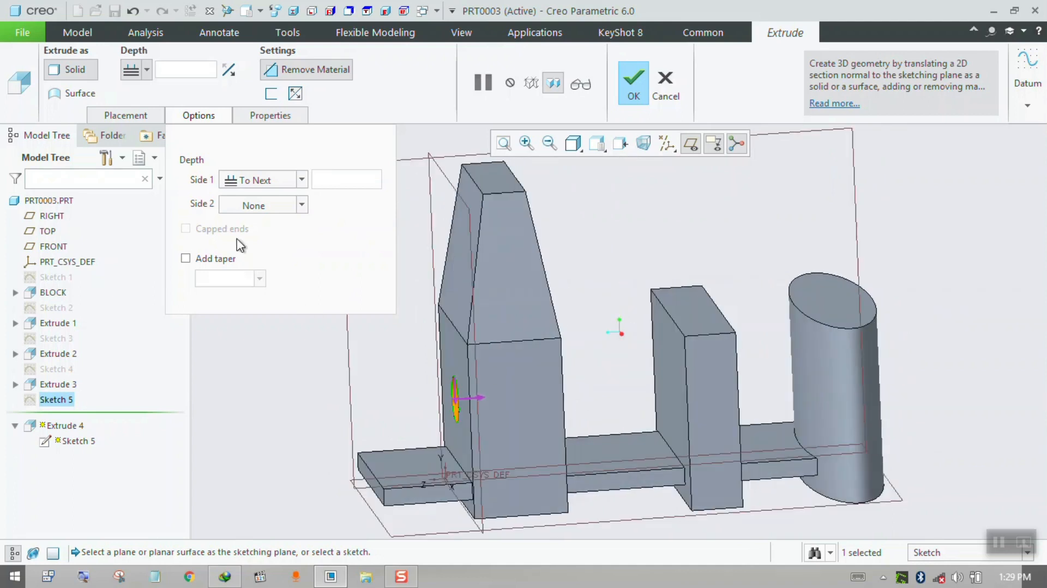
# - Set side 1 of the cut to To Selected, try the elliptical cylinder's faces, settle on the middle block's far face, and complete the feature
pyautogui.click(245, 182)
pyautogui.click(251, 251)
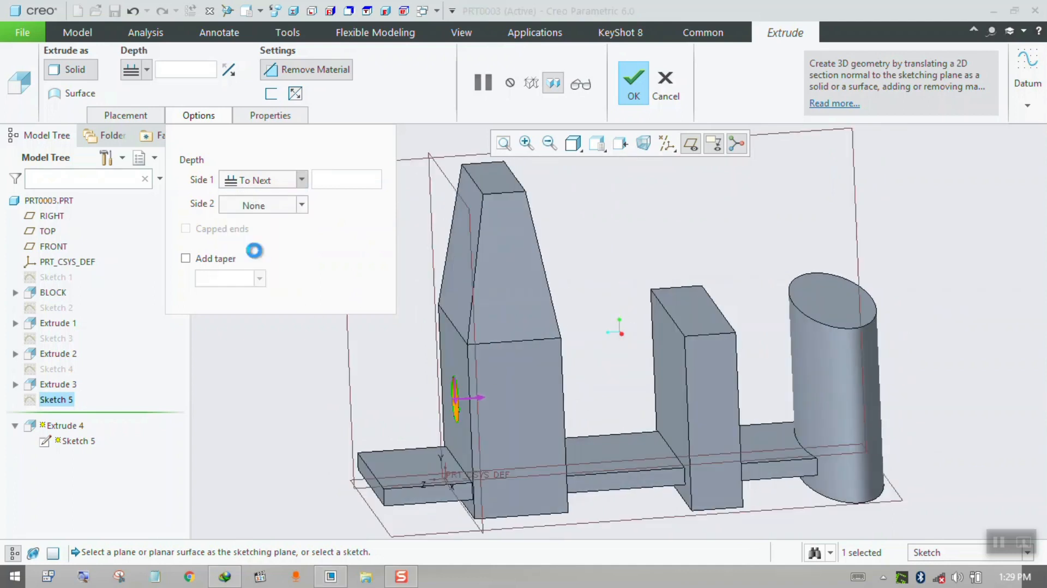
pyautogui.moveTo(697, 394); pyautogui.dragTo(452, 217, button='middle')
pyautogui.click(281, 180)
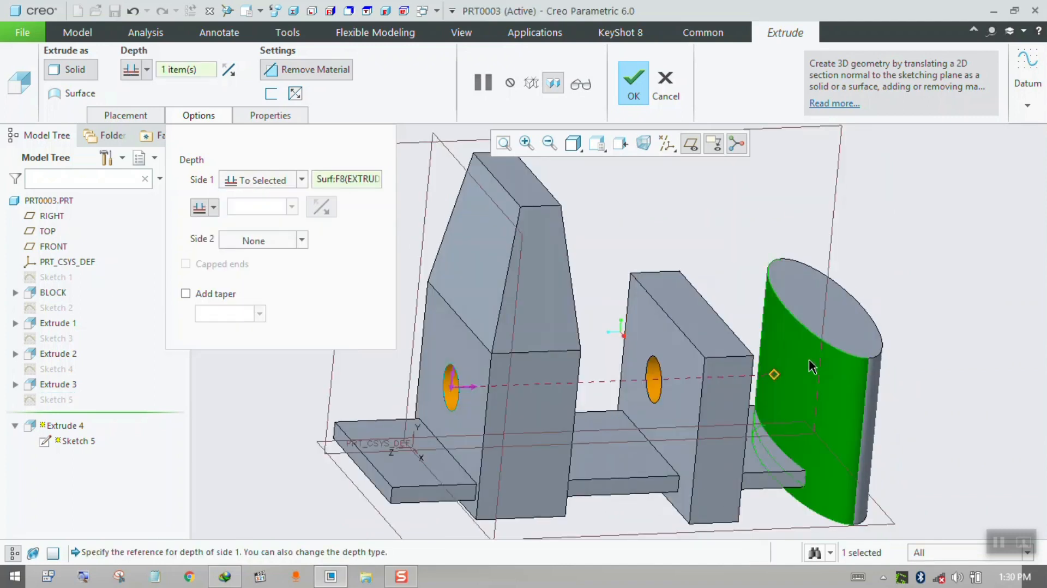
pyautogui.moveTo(799, 363); pyautogui.dragTo(872, 349, button='middle')
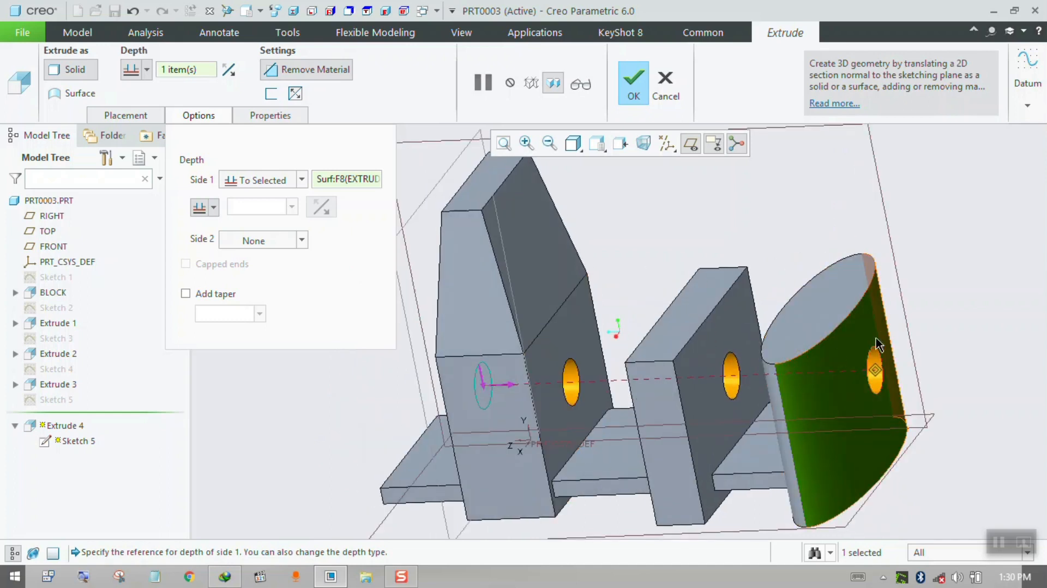
pyautogui.moveTo(879, 397); pyautogui.dragTo(692, 366, button='middle')
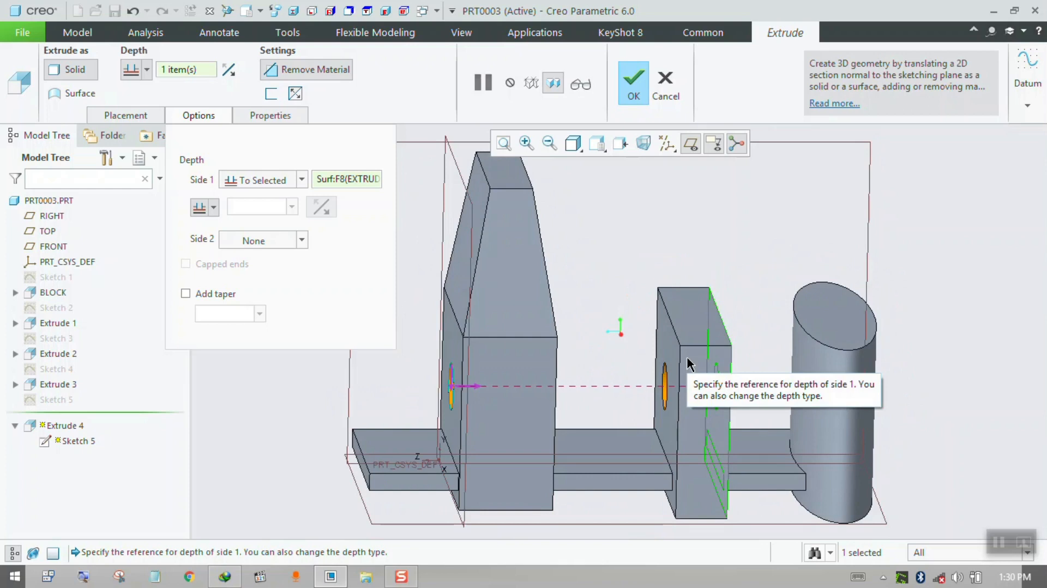
pyautogui.click(633, 82)
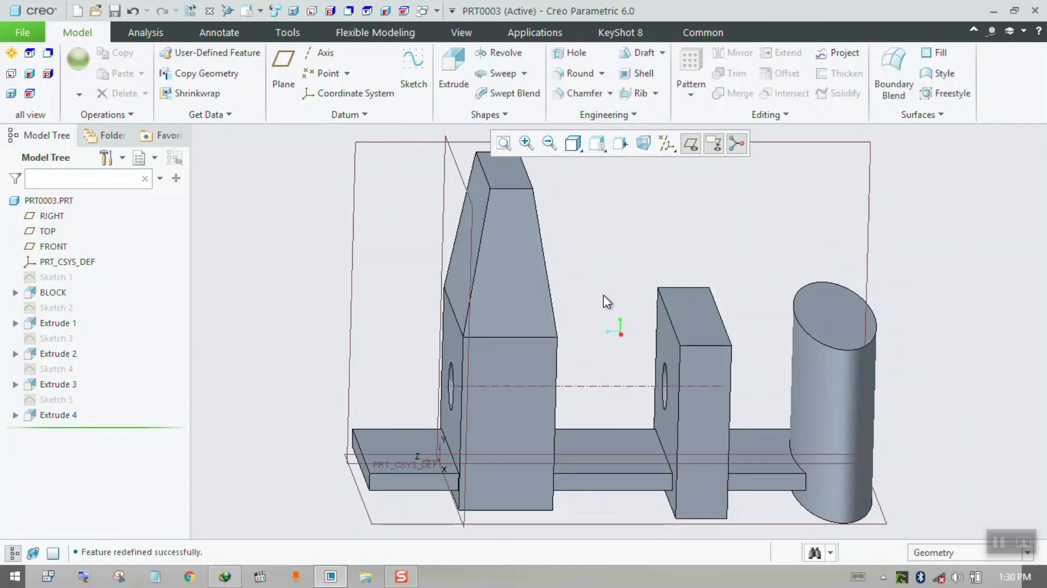
# - Sketch a rectangle about 132 by 219 on the TOP plane, beyond the free end of the base plate, and finish the sketch
pyautogui.moveTo(582, 283)
pyautogui.mouseDown(button='middle')
pyautogui.moveTo(588, 276)
pyautogui.moveTo(580, 293)
pyautogui.mouseUp(button='middle')
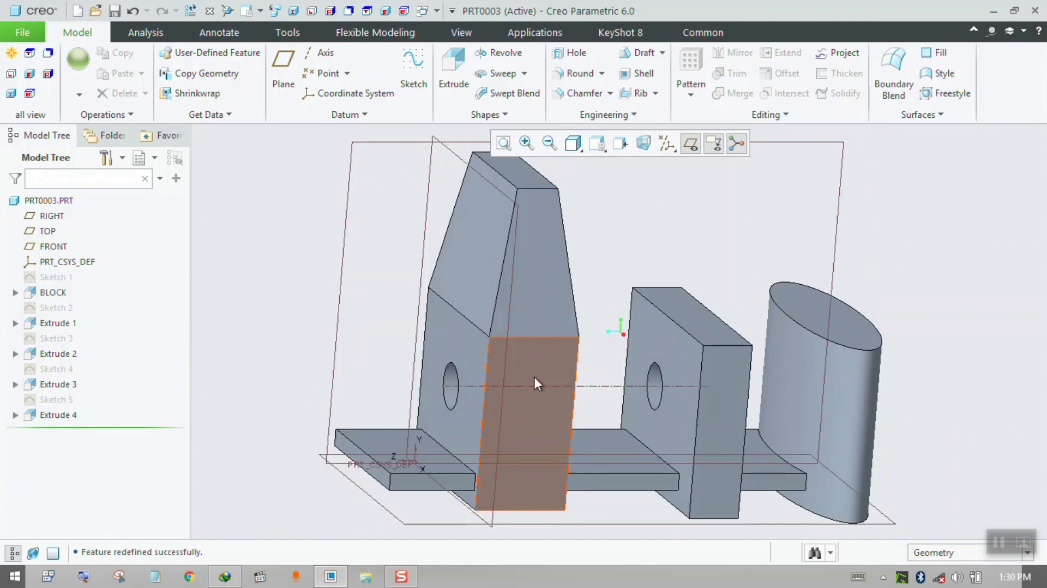
pyautogui.scroll(2, 534, 362)
pyautogui.moveTo(533, 361); pyautogui.dragTo(513, 373, button='middle')
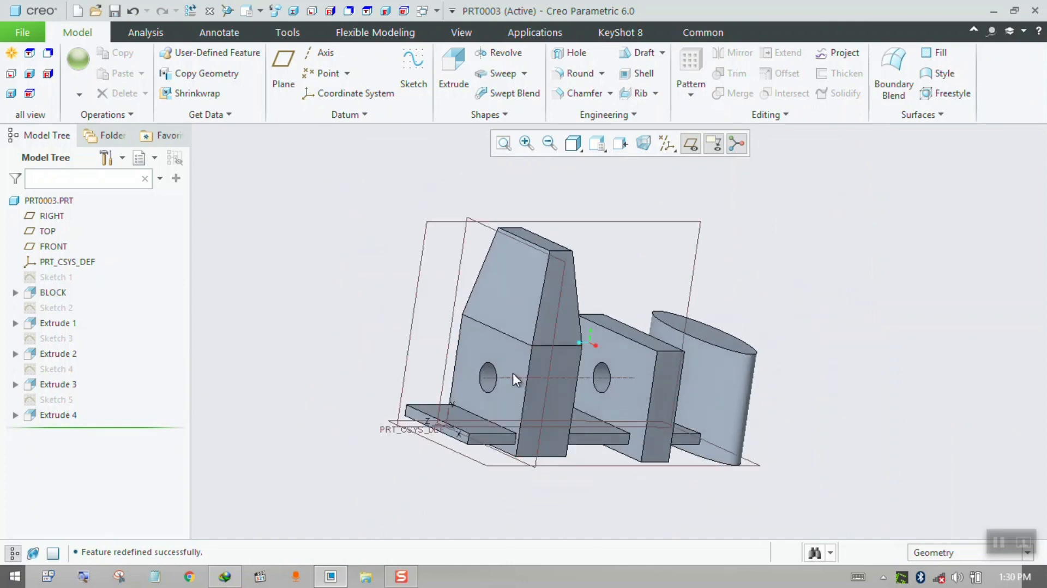
pyautogui.click(446, 449)
pyautogui.click(461, 377)
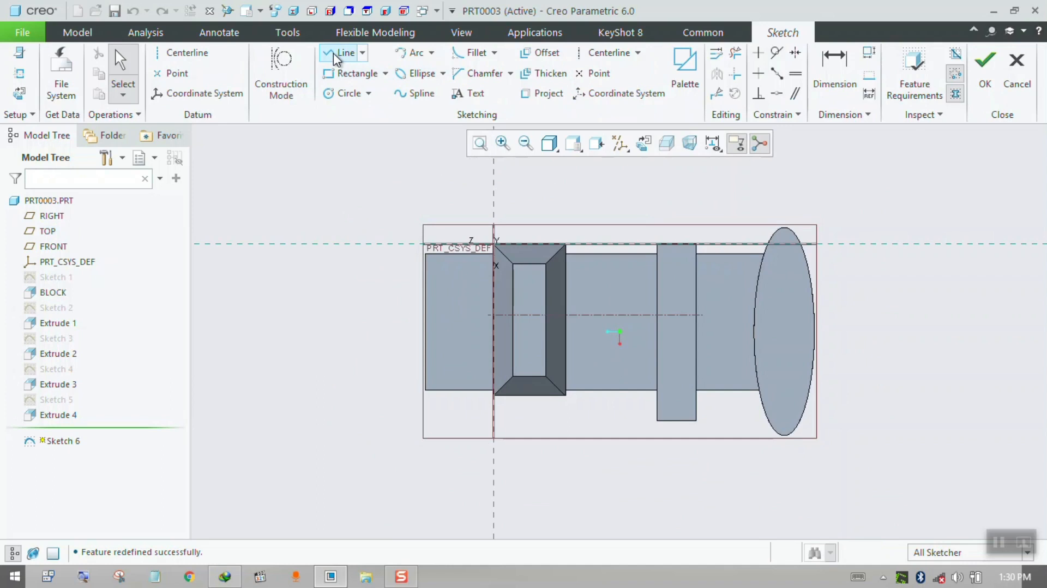
pyautogui.click(335, 73)
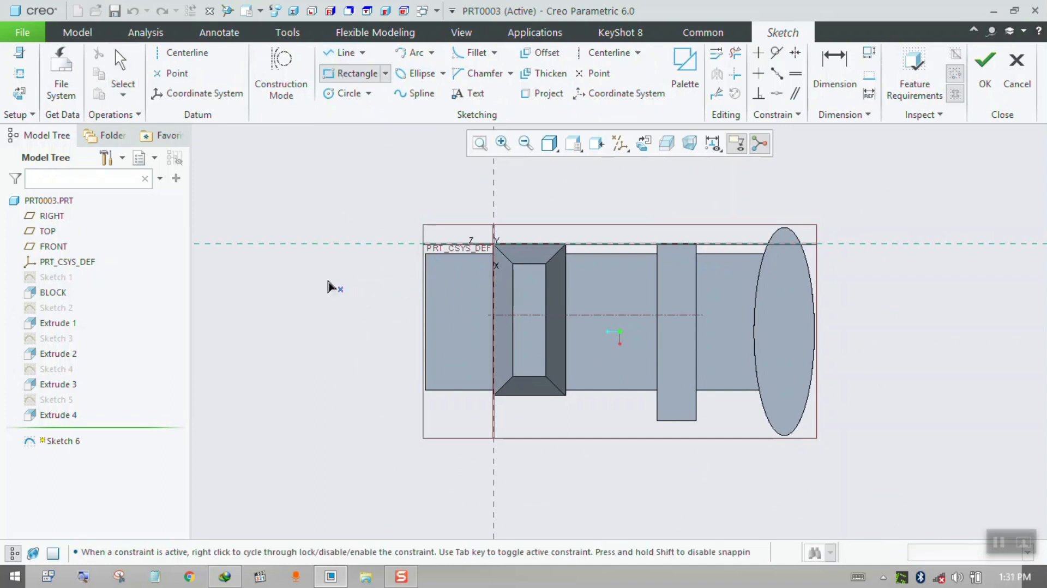
pyautogui.click(294, 265)
pyautogui.click(384, 415)
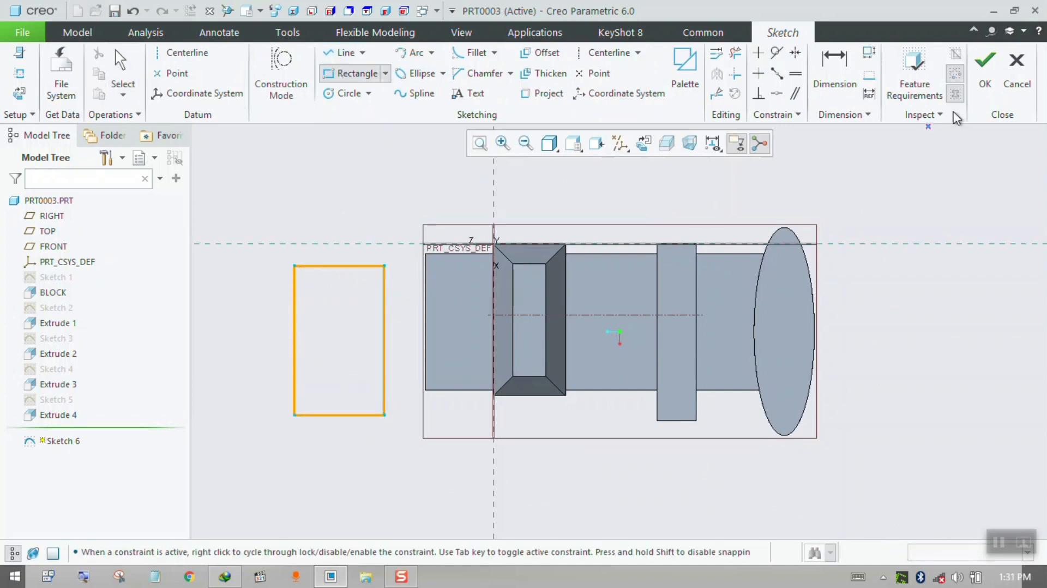
pyautogui.click(984, 64)
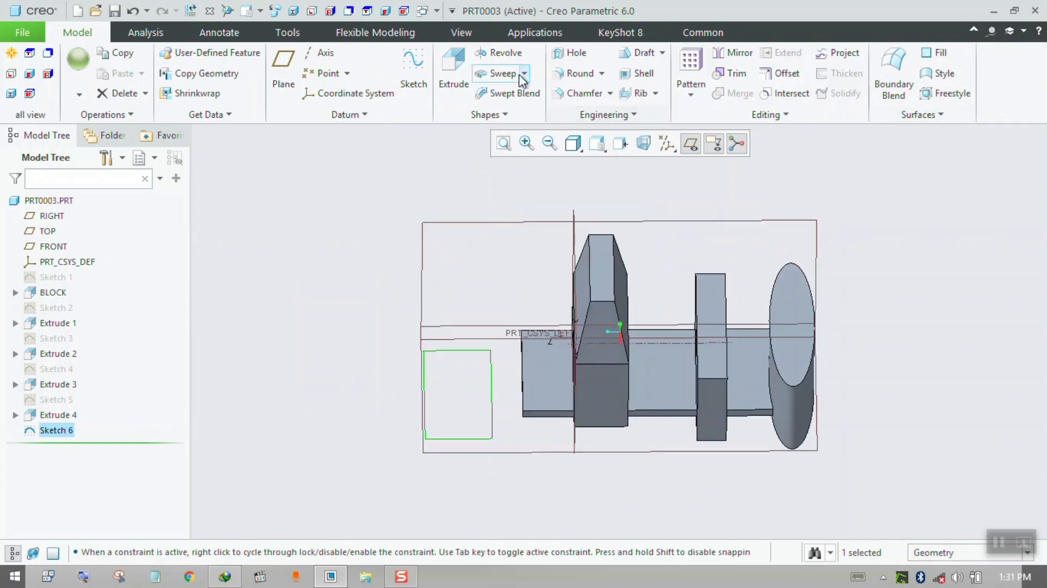
# - Extrude the rectangle as a thickened solid with a wall thickness of 50
pyautogui.click(463, 62)
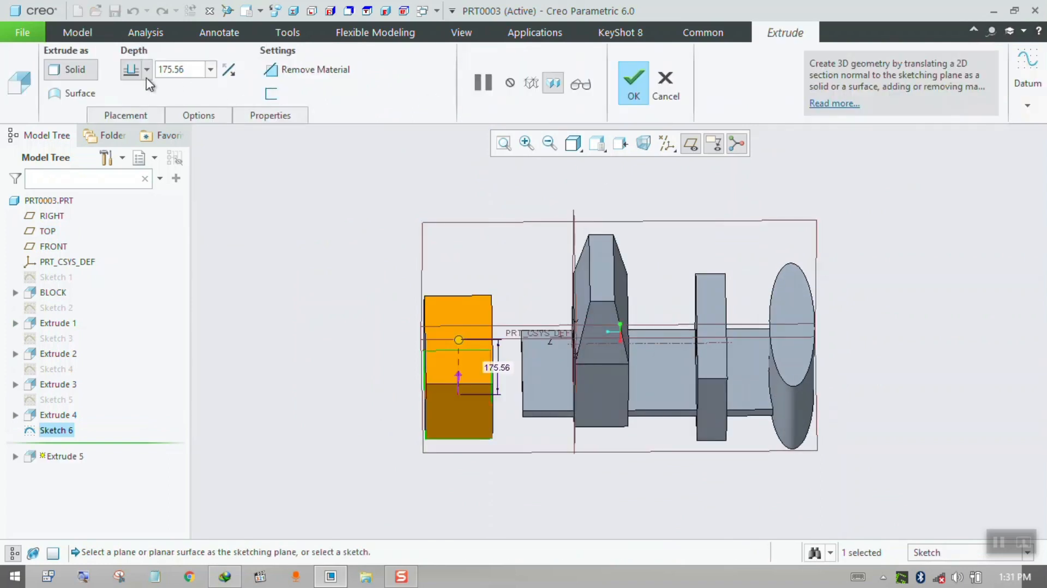
pyautogui.click(77, 70)
pyautogui.click(271, 95)
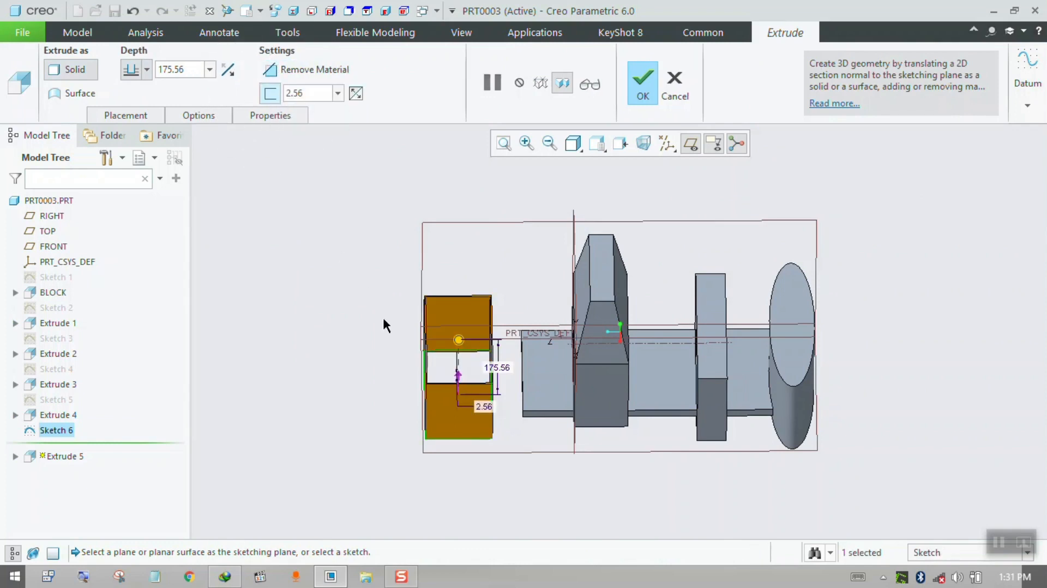
pyautogui.doubleClick(305, 94)
pyautogui.write('50')
pyautogui.press('Return')
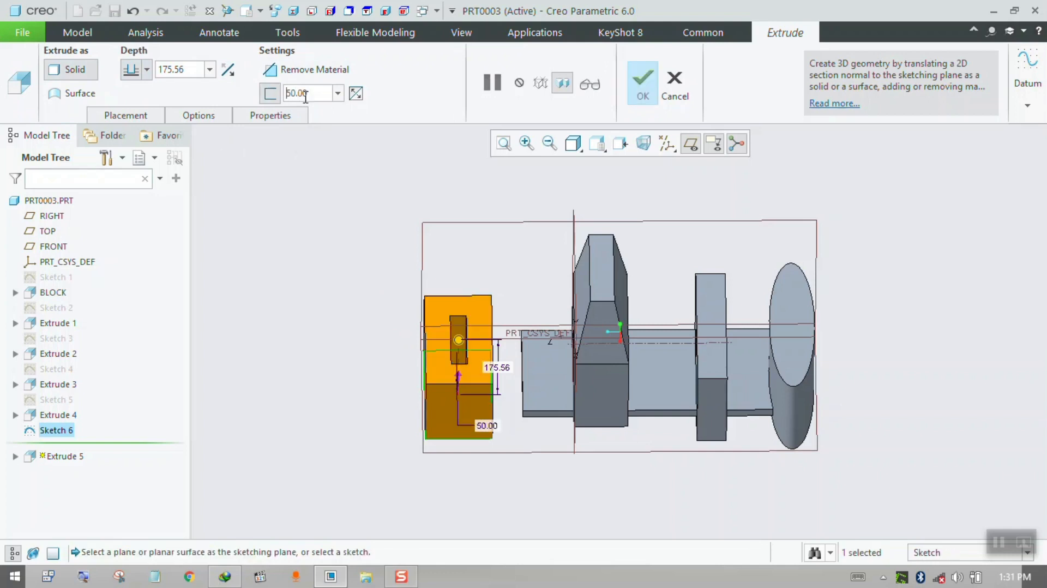
# - Set the thickened extrusion's wall thickness to 20
pyautogui.doubleClick(313, 95)
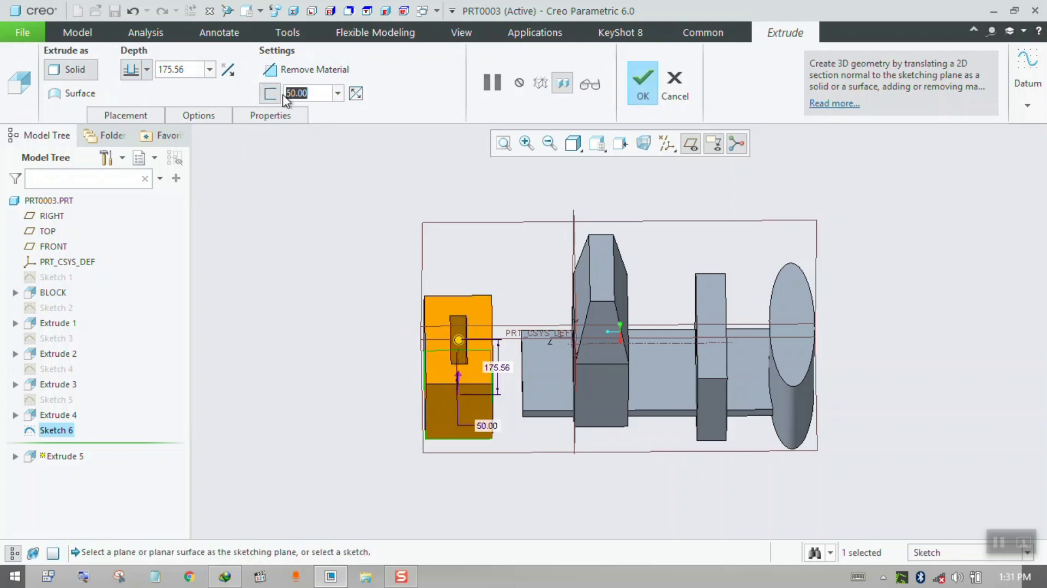
pyautogui.write('20')
pyautogui.press('Return')
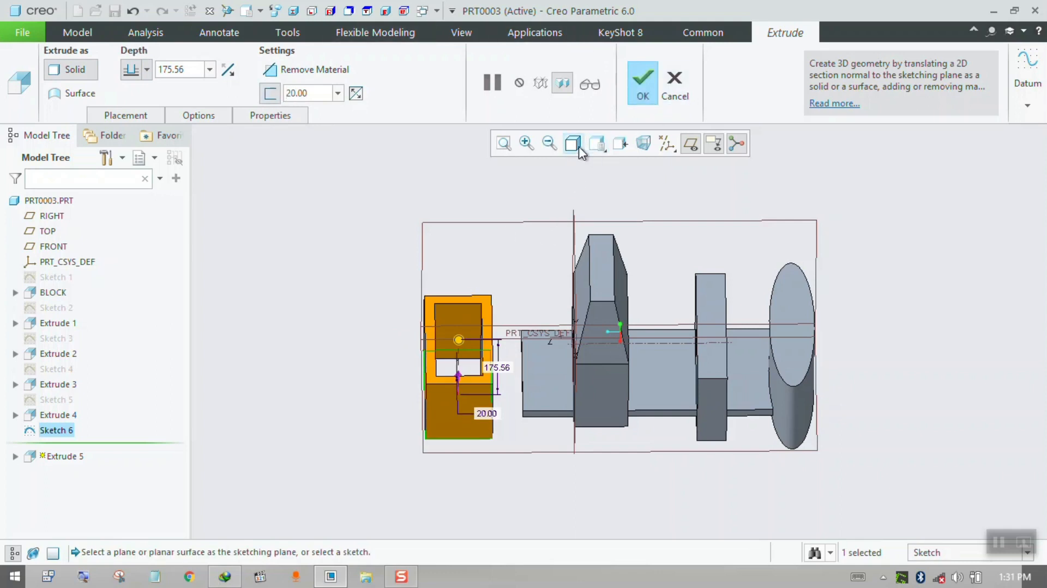
# - In top view, cycle the wall thickness between outside, both sides and inside of the sketched rectangle, ending on the inside
pyautogui.click(597, 143)
pyautogui.click(605, 258)
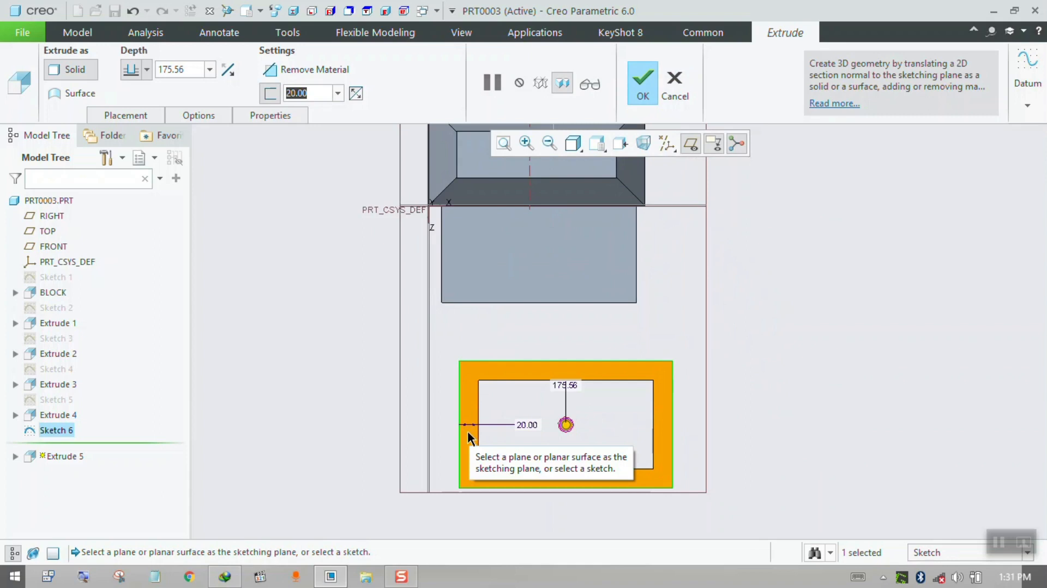
pyautogui.scroll(3, 467, 432)
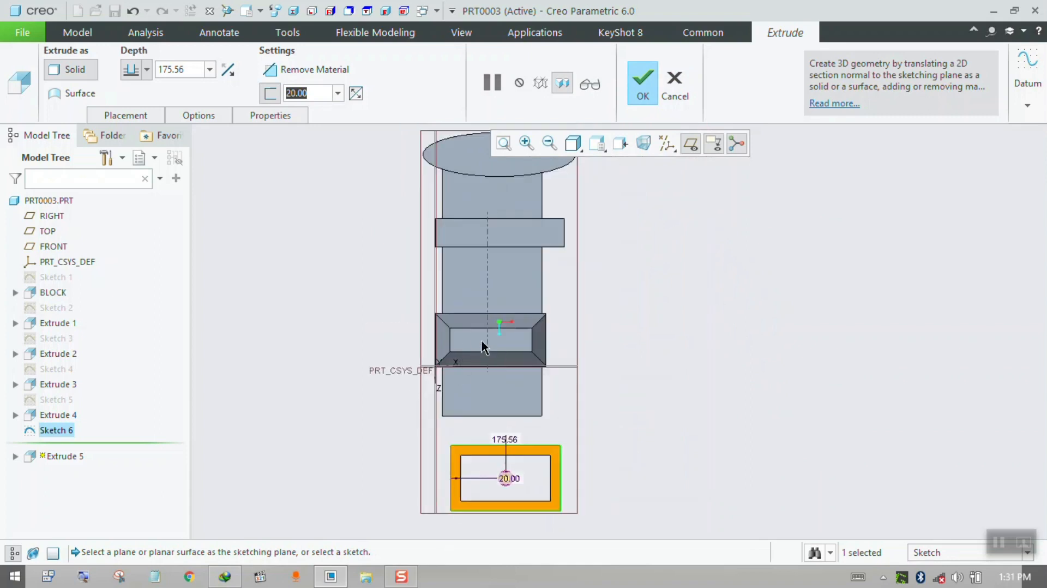
pyautogui.scroll(2, 479, 344)
pyautogui.scroll(-3, 492, 470)
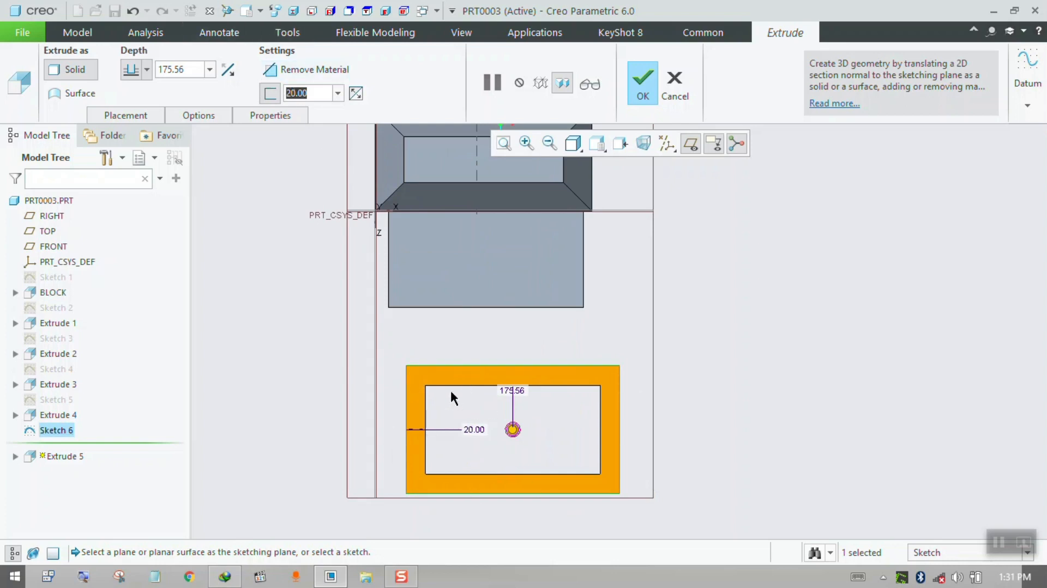
pyautogui.click(357, 96)
pyautogui.click(355, 95)
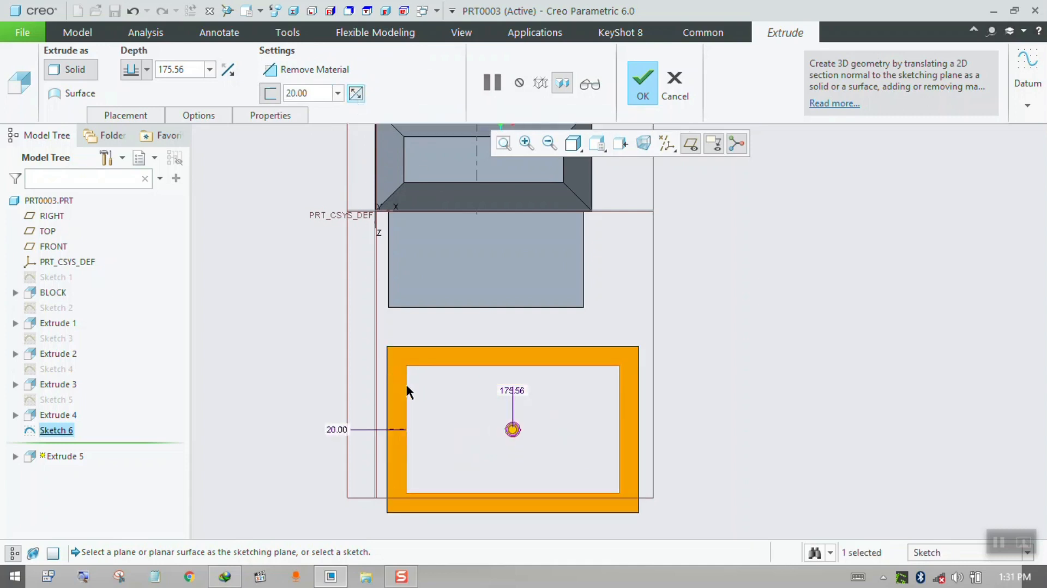
pyautogui.click(355, 94)
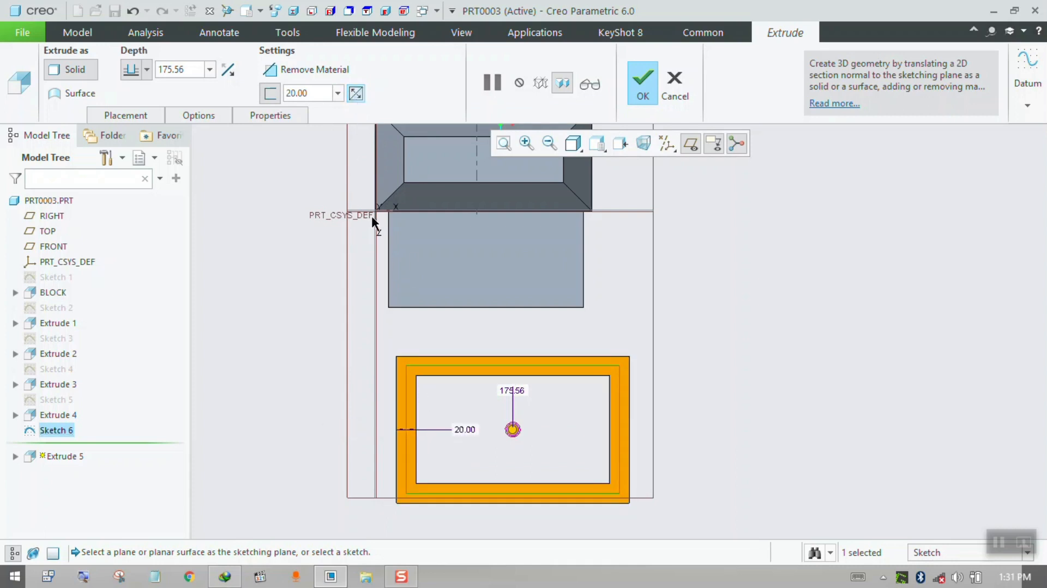
pyautogui.click(356, 94)
pyautogui.click(355, 94)
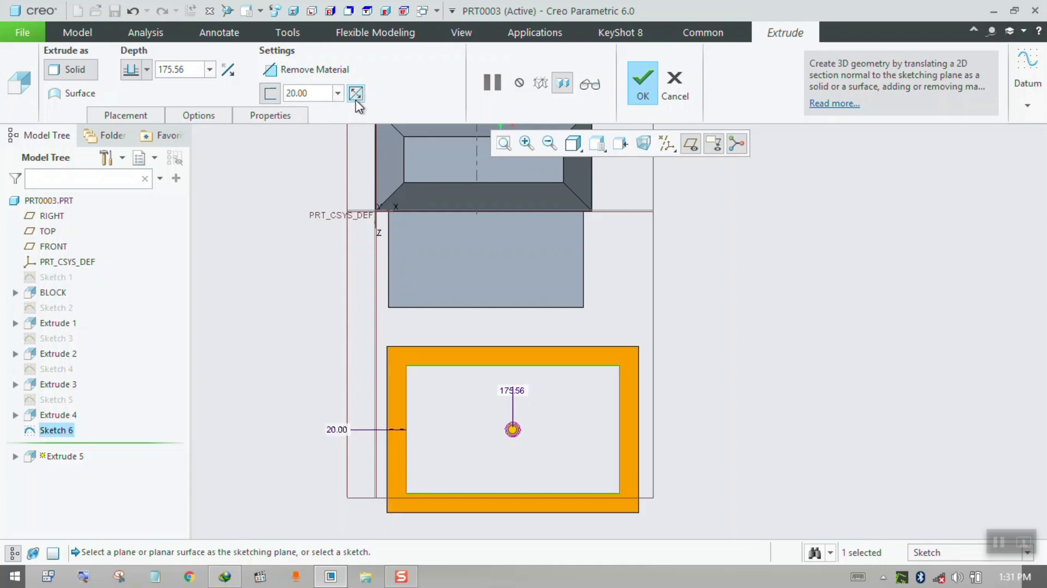
pyautogui.click(355, 94)
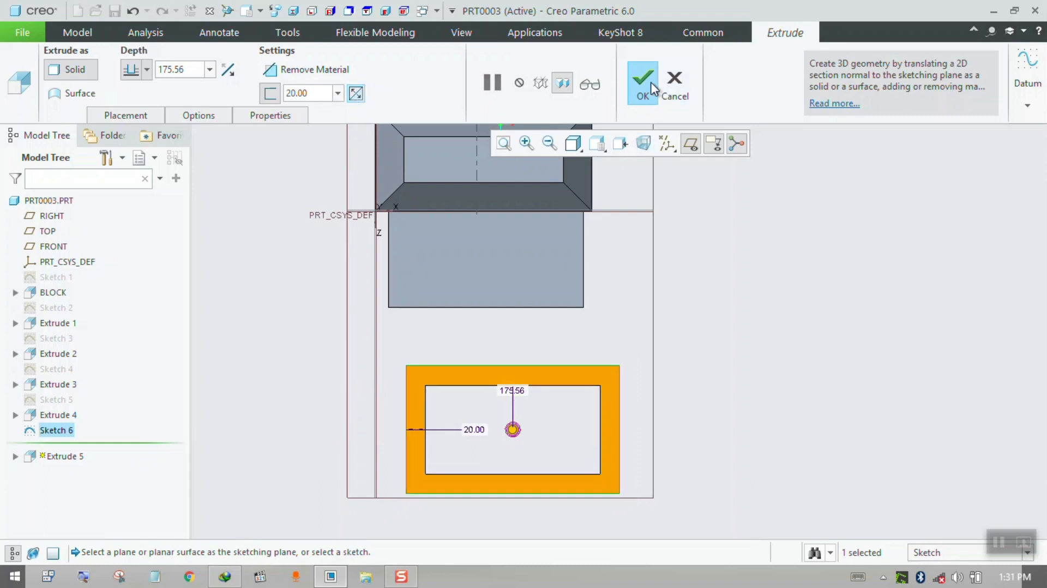
# - Shorten the thickened extrusion's depth to about 163 and complete the feature
pyautogui.moveTo(698, 390)
pyautogui.mouseDown(button='middle')
pyautogui.moveTo(691, 327)
pyautogui.moveTo(377, 256)
pyautogui.mouseUp(button='middle')
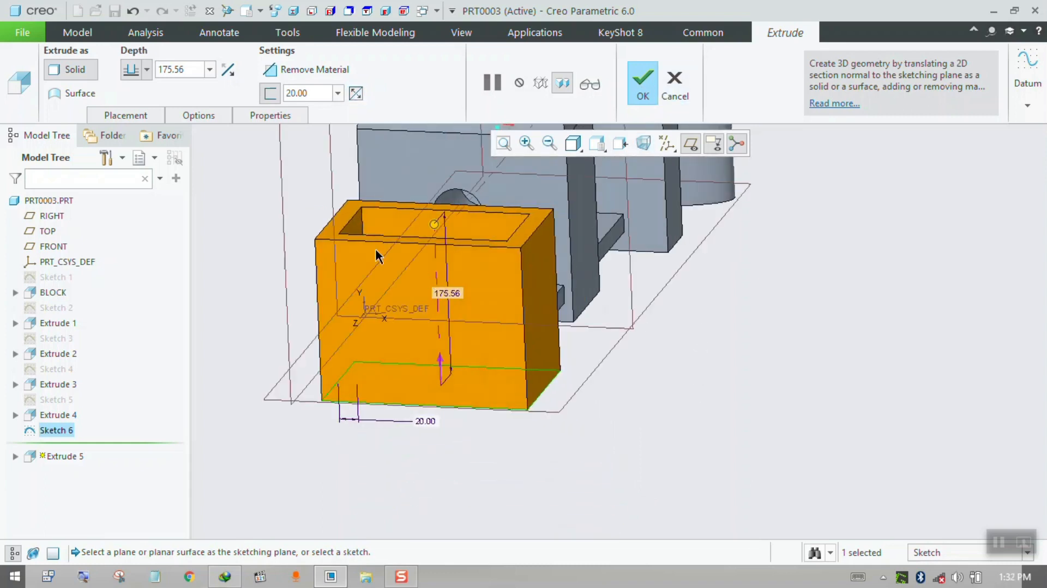
pyautogui.moveTo(445, 228); pyautogui.dragTo(381, 216)
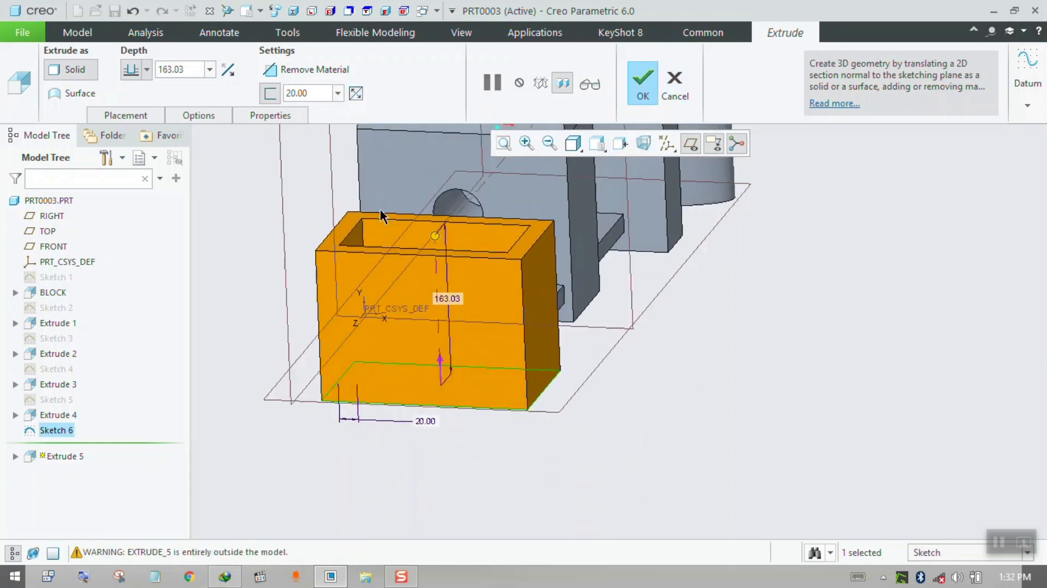
pyautogui.click(215, 117)
pyautogui.click(256, 179)
pyautogui.click(357, 136)
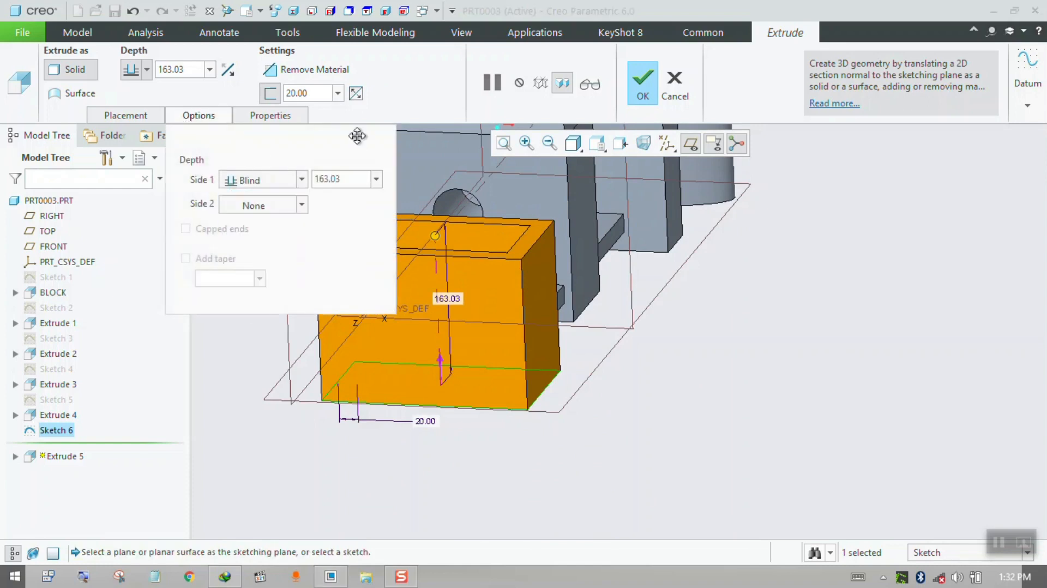
pyautogui.click(642, 85)
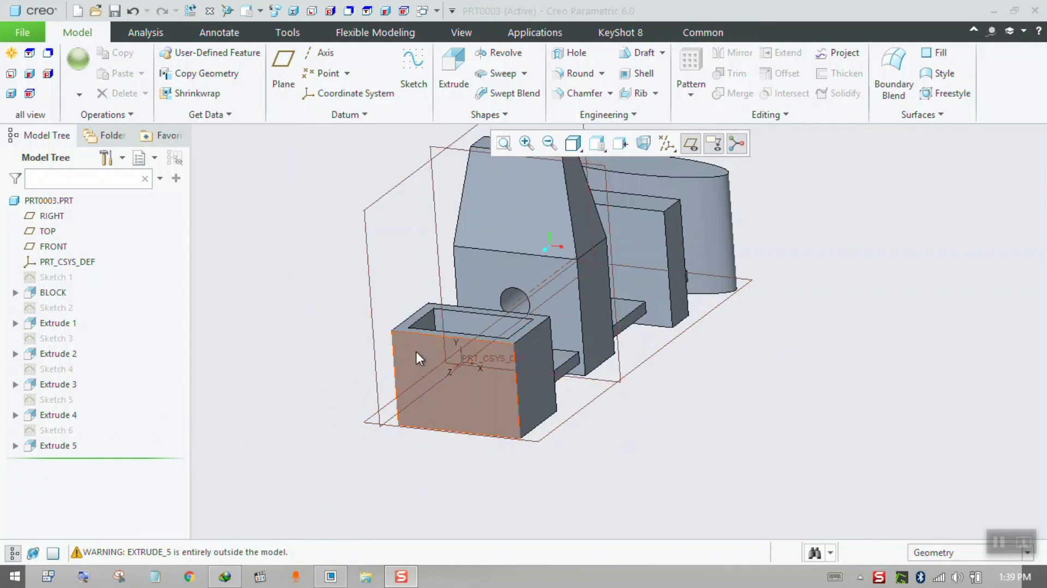
# - Edit the definition of the hollow box's sketch, stretch one short edge of the rectangle outward well past the blocks, and finish the sketch
pyautogui.click(55, 445)
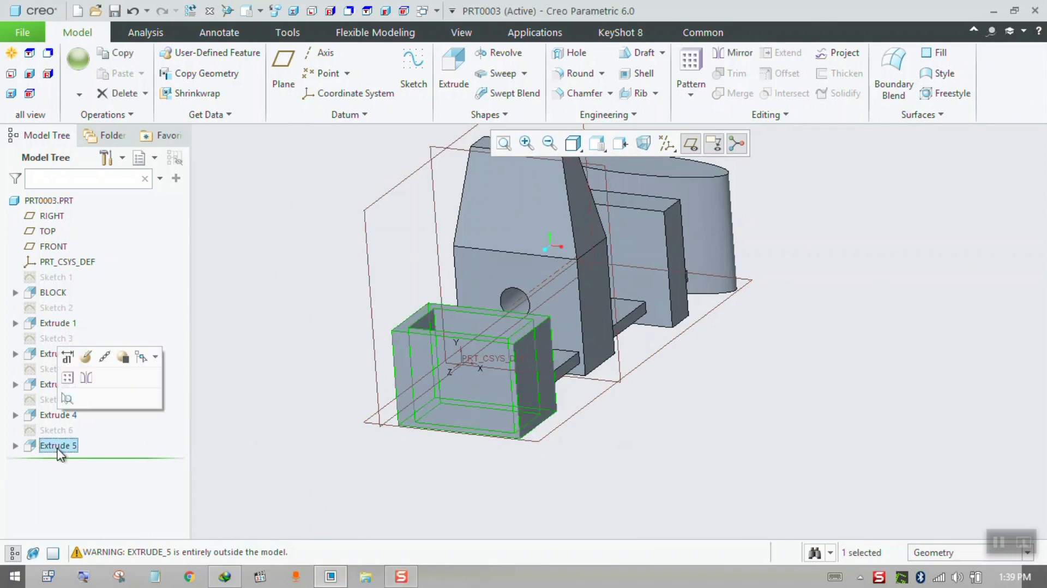
pyautogui.click(52, 432)
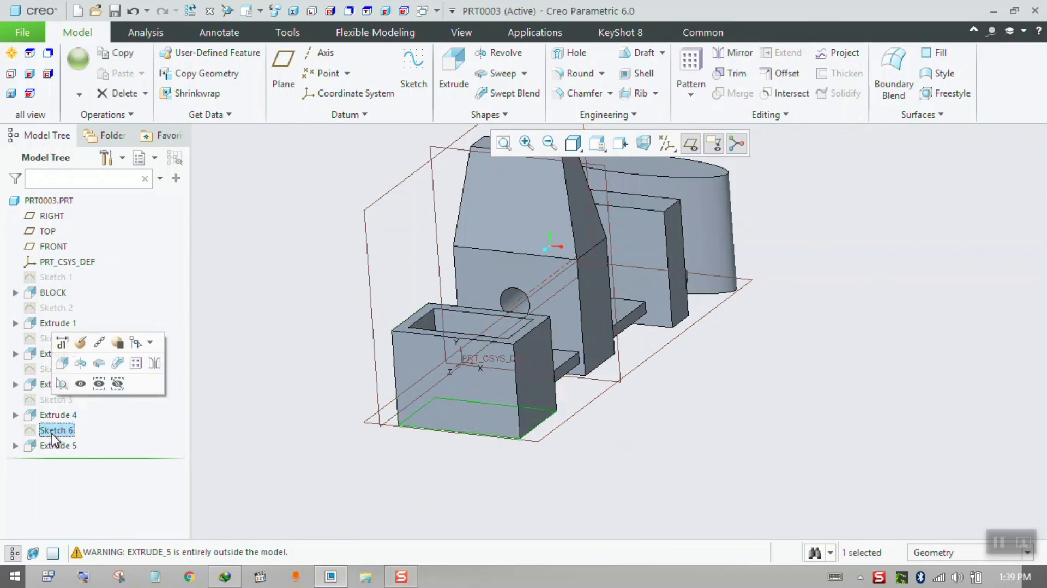
pyautogui.rightClick(53, 437)
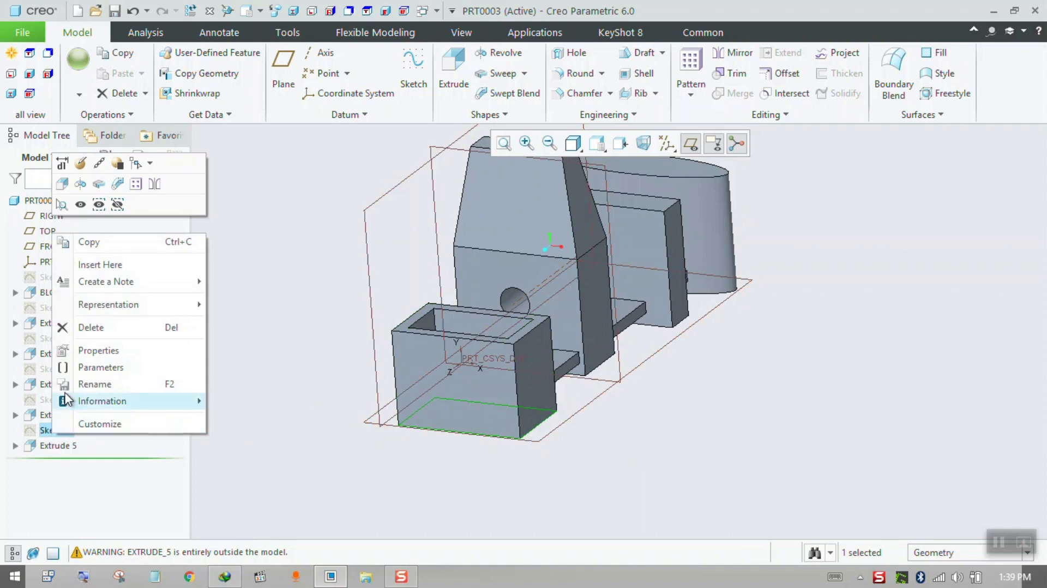
pyautogui.click(82, 165)
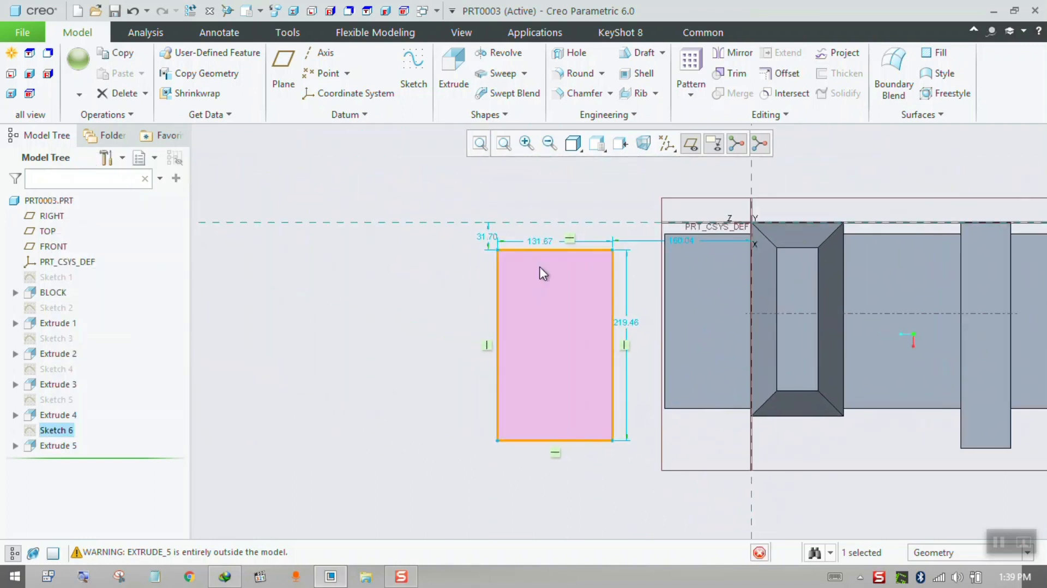
pyautogui.moveTo(552, 248); pyautogui.dragTo(553, 163)
pyautogui.scroll(-4, 501, 413)
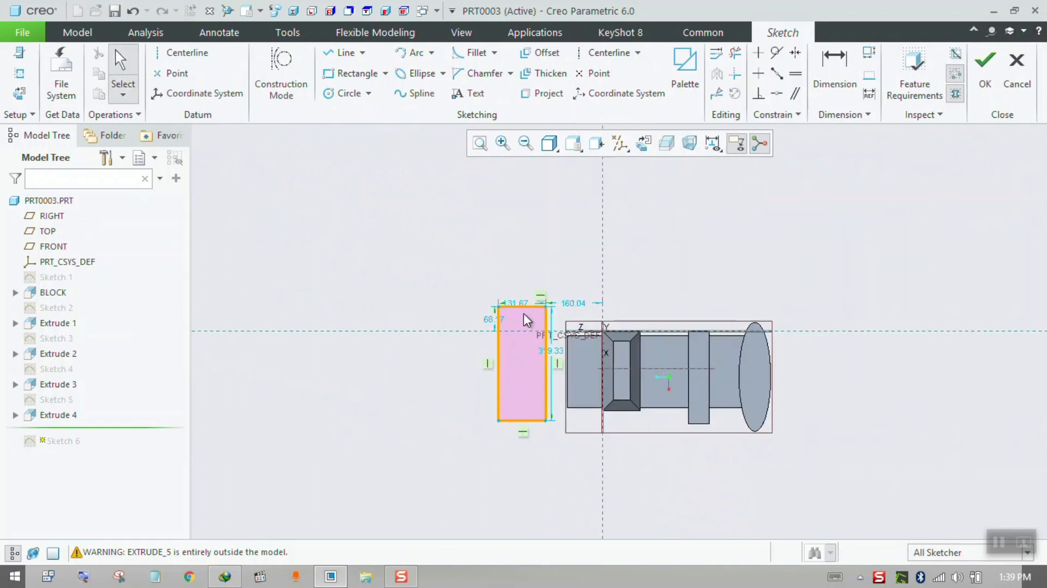
pyautogui.moveTo(529, 306); pyautogui.dragTo(530, 221)
pyautogui.click(984, 71)
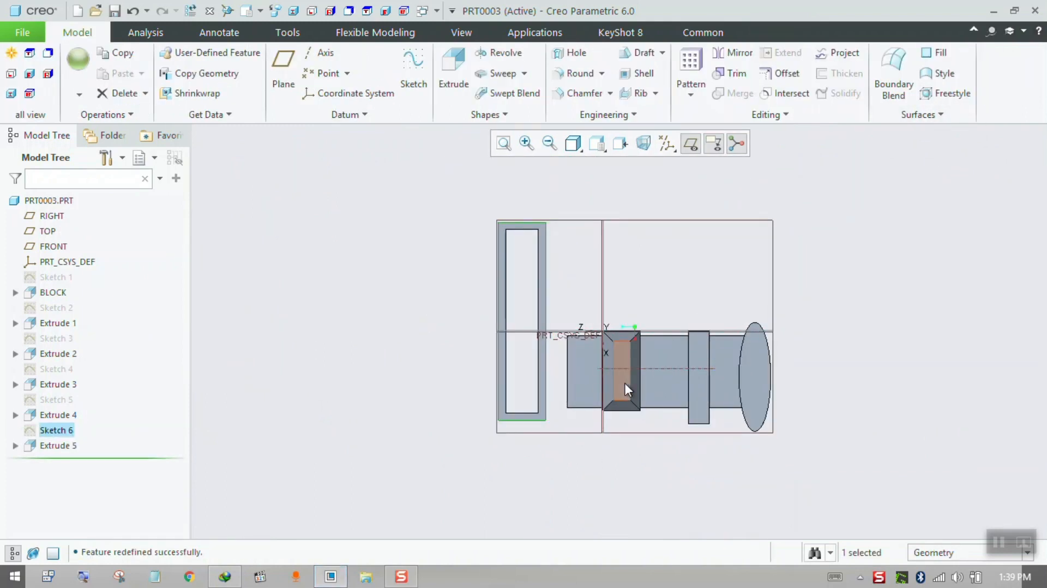
pyautogui.moveTo(625, 383)
pyautogui.mouseDown(button='middle')
pyautogui.moveTo(626, 309)
pyautogui.moveTo(639, 318)
pyautogui.mouseUp(button='middle')
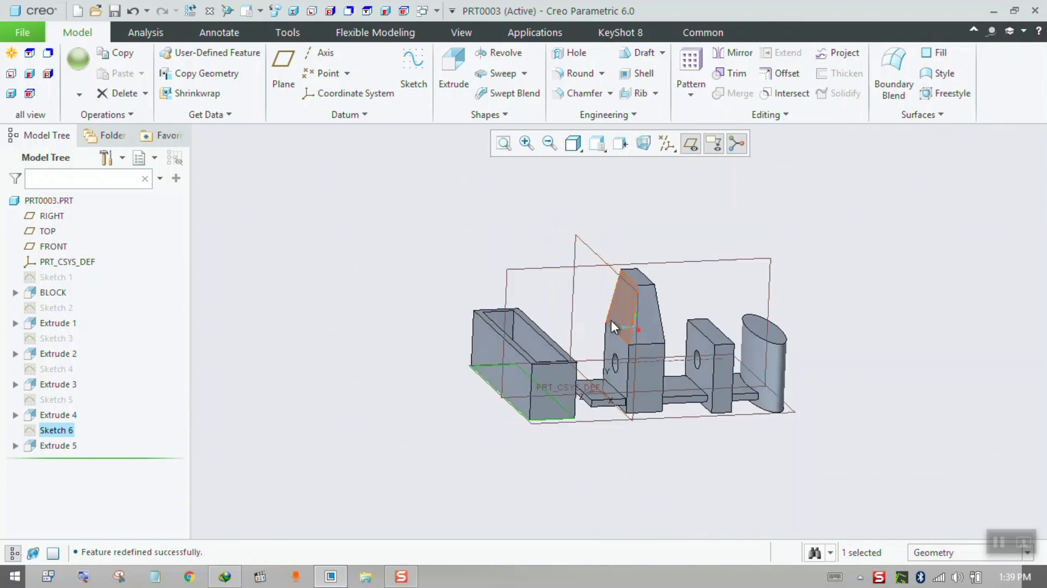